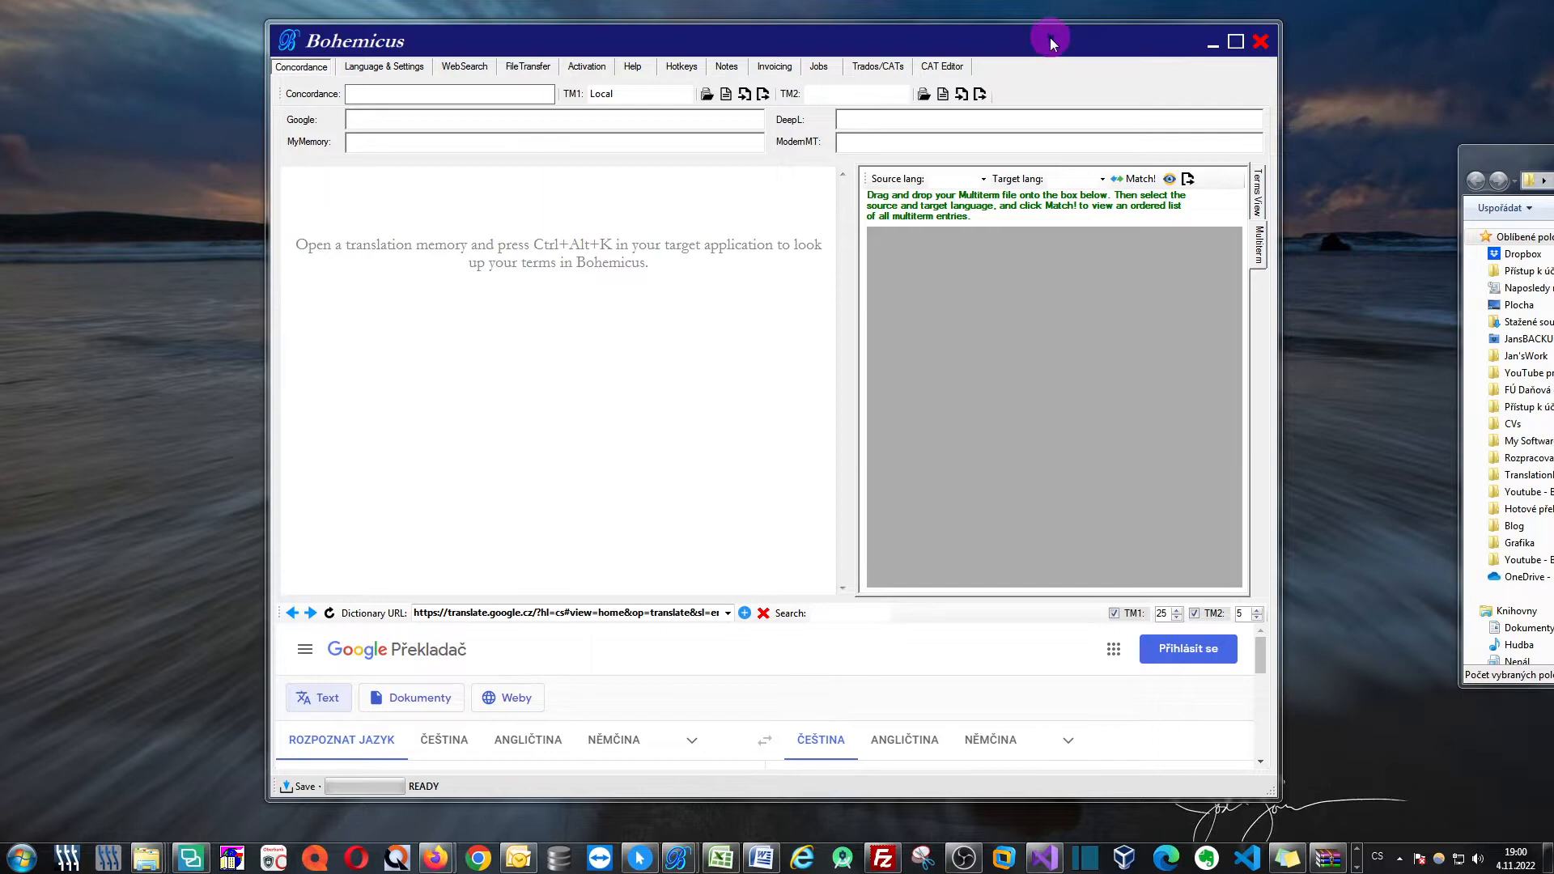
Step: Load the LCA-WasteManagement termbase file from the Multiterm folder into Bohemicus's Multiterm box
{"action": "left_click_drag", "start_coordinate": [1051, 40], "coordinate": [1002, 37]}
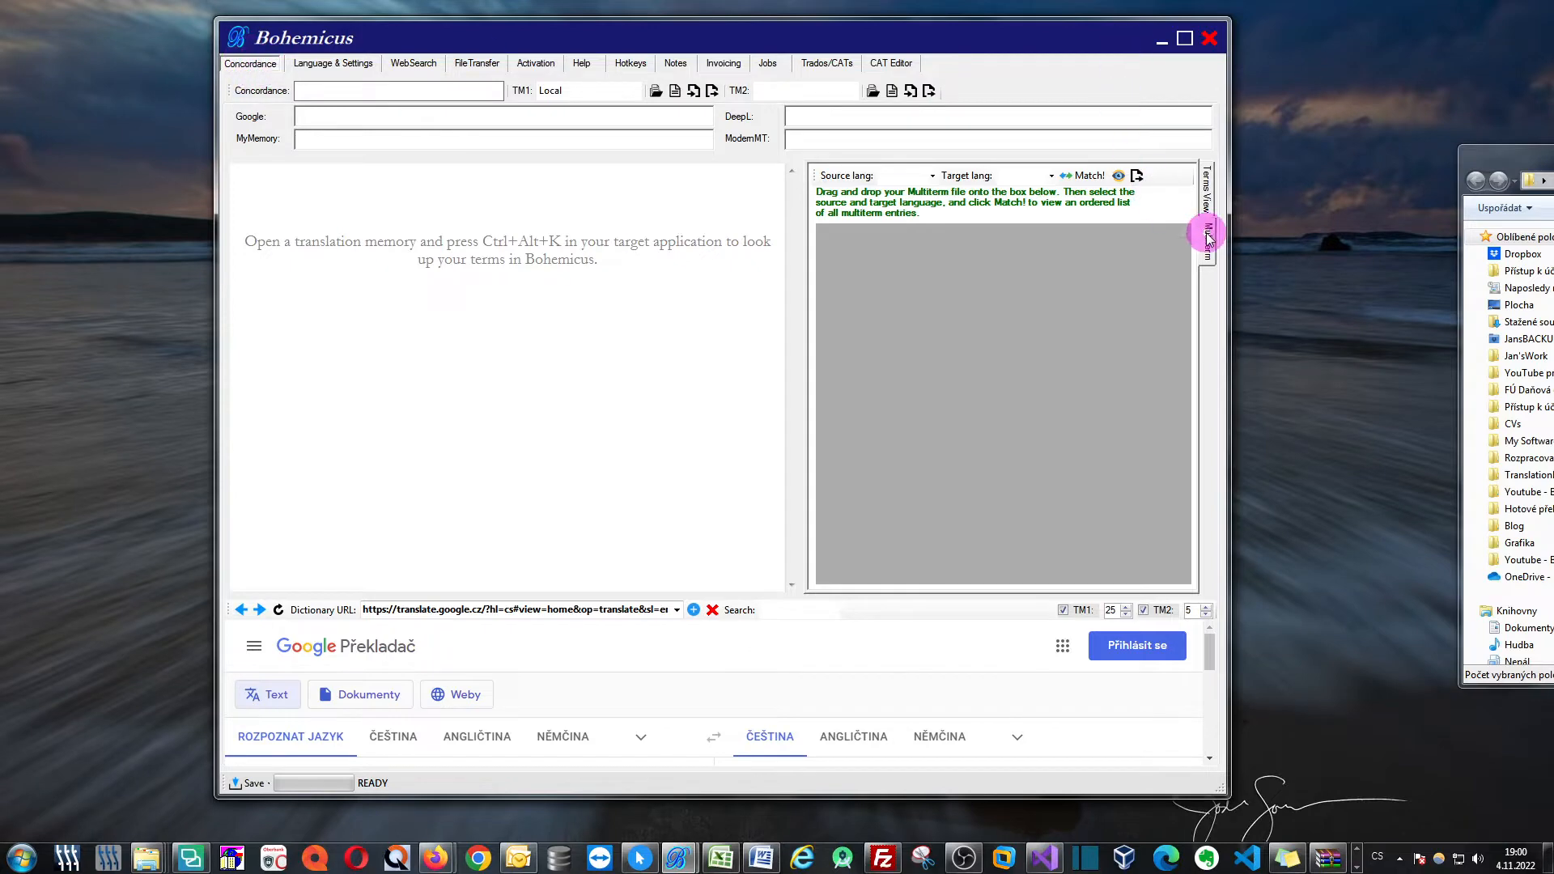
{"action": "left_click_drag", "start_coordinate": [1539, 157], "coordinate": [1016, 139]}
{"action": "left_click", "coordinate": [1203, 285]}
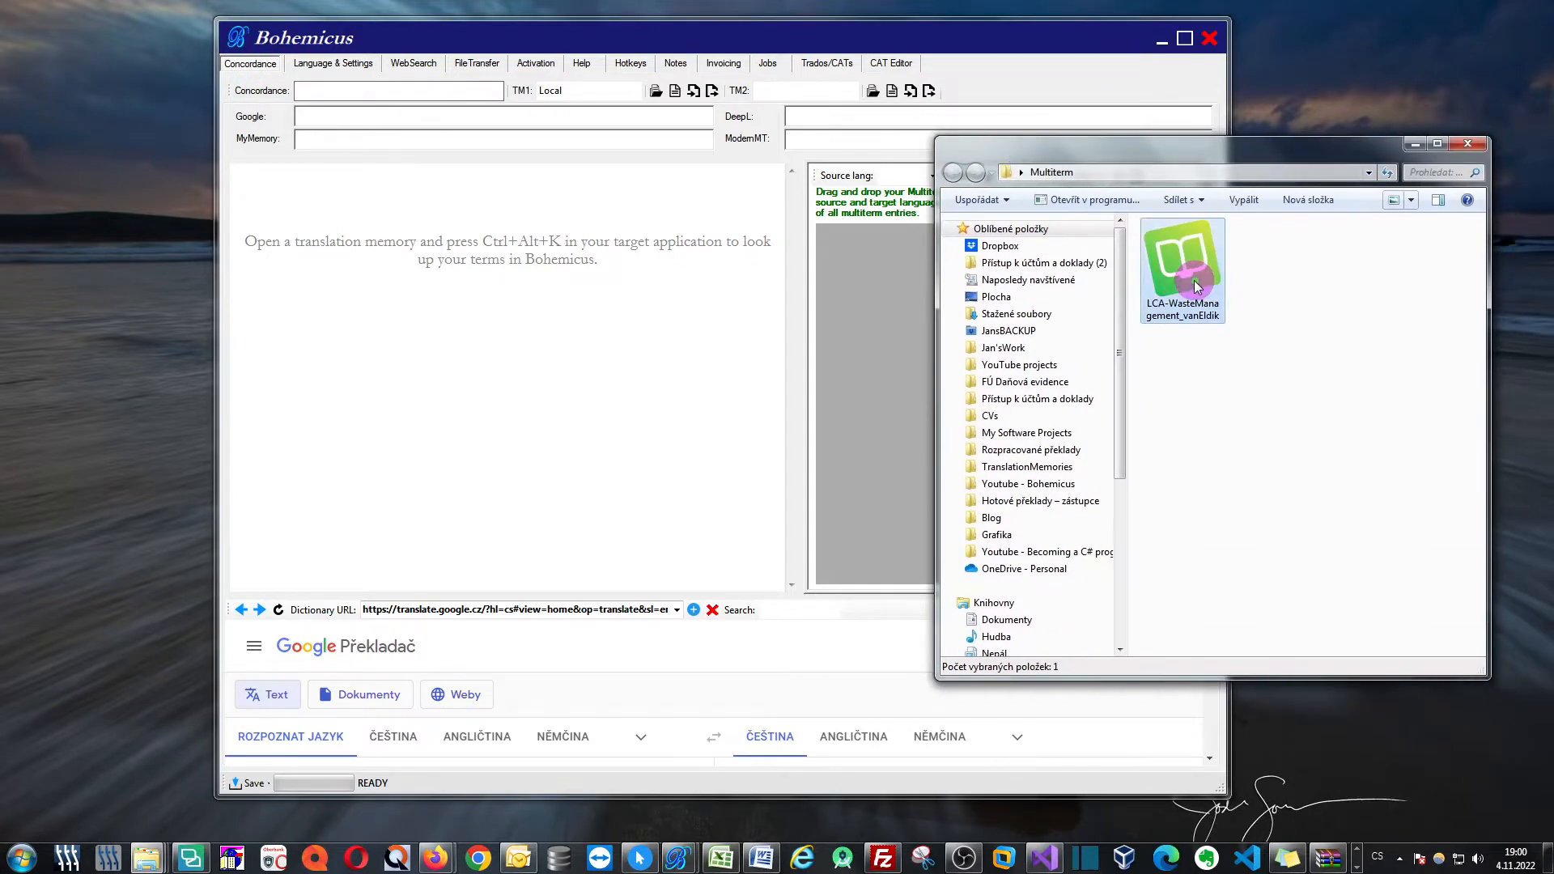
{"action": "left_click_drag", "start_coordinate": [1084, 154], "coordinate": [1367, 152]}
{"action": "left_click", "coordinate": [1485, 269]}
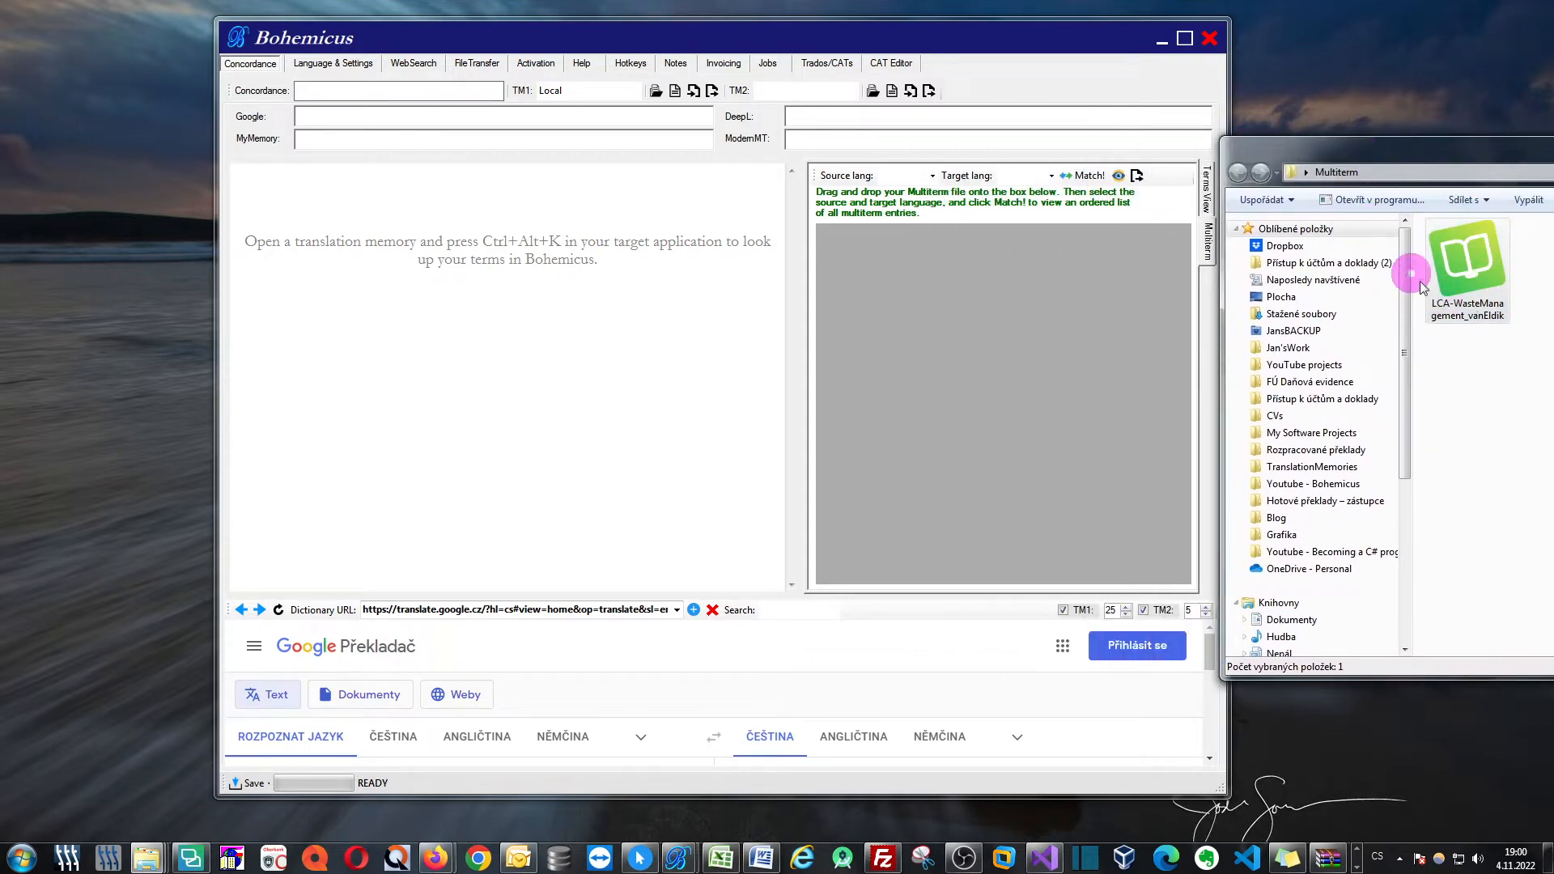
{"action": "left_click_drag", "start_coordinate": [1471, 267], "coordinate": [1026, 278]}
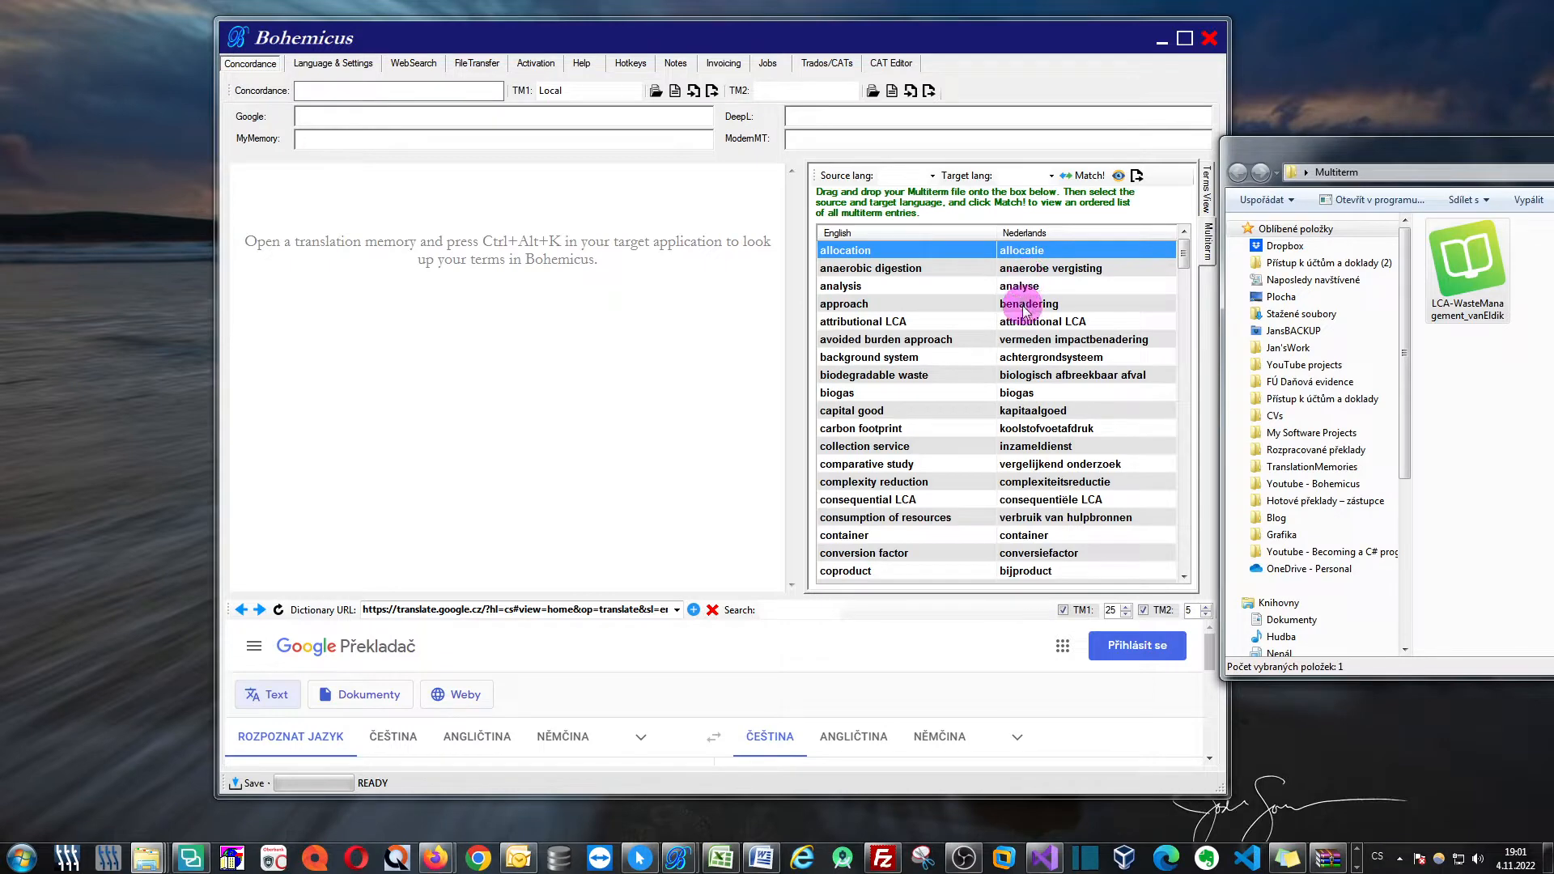
Step: Examine the imported English and Nederlands term columns through the end of the list, comparing how the entries line up
{"action": "left_click", "coordinate": [1024, 304]}
{"action": "scroll", "coordinate": [1052, 435], "scroll_direction": "down", "scroll_amount": 2}
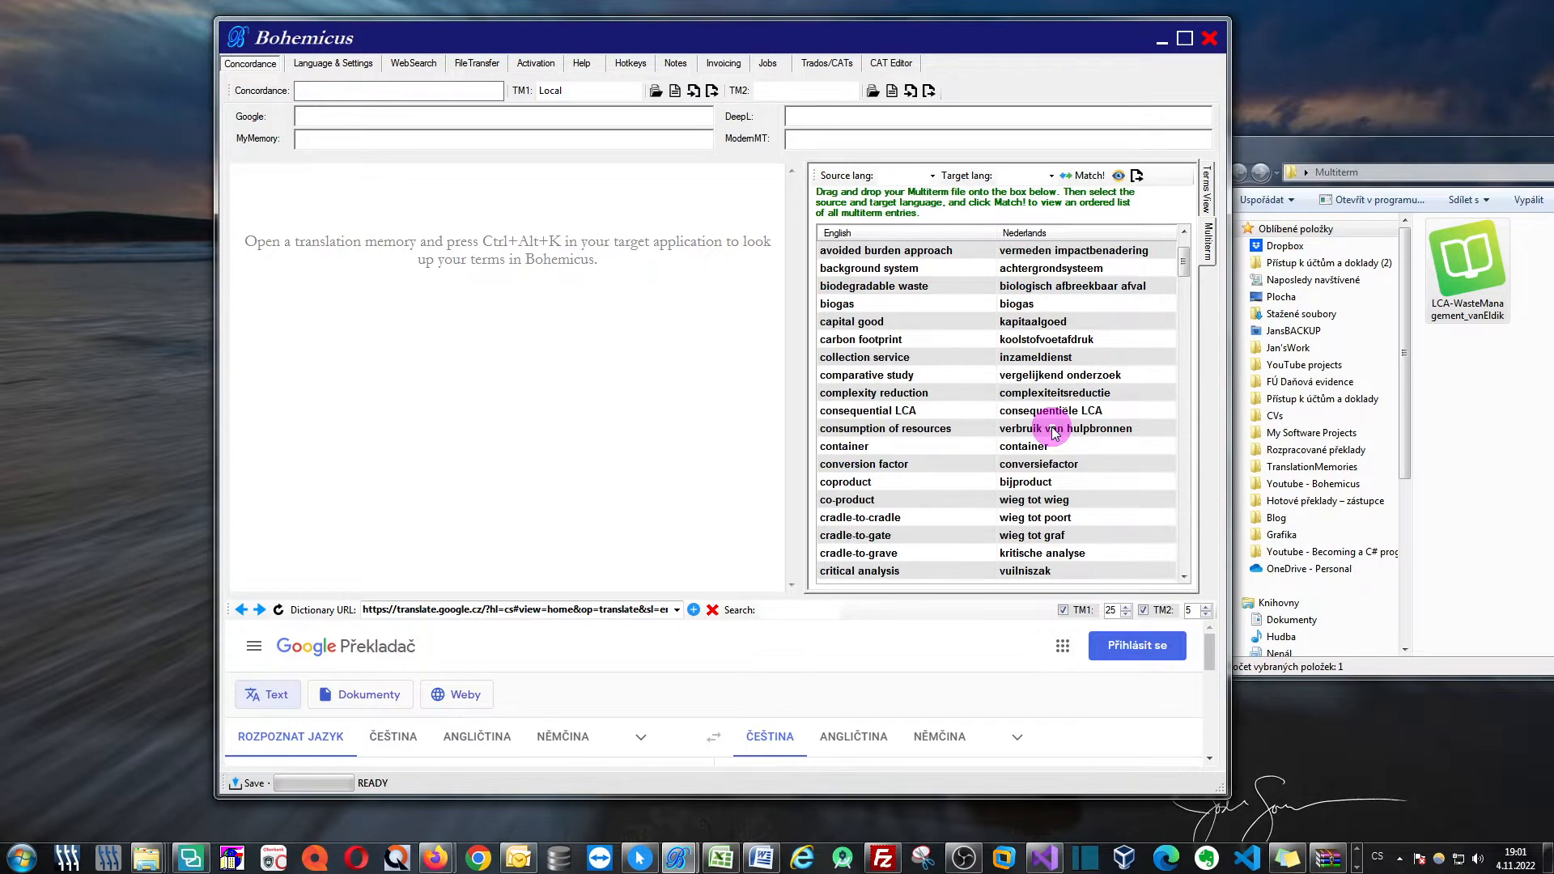
{"action": "left_click", "coordinate": [1037, 452]}
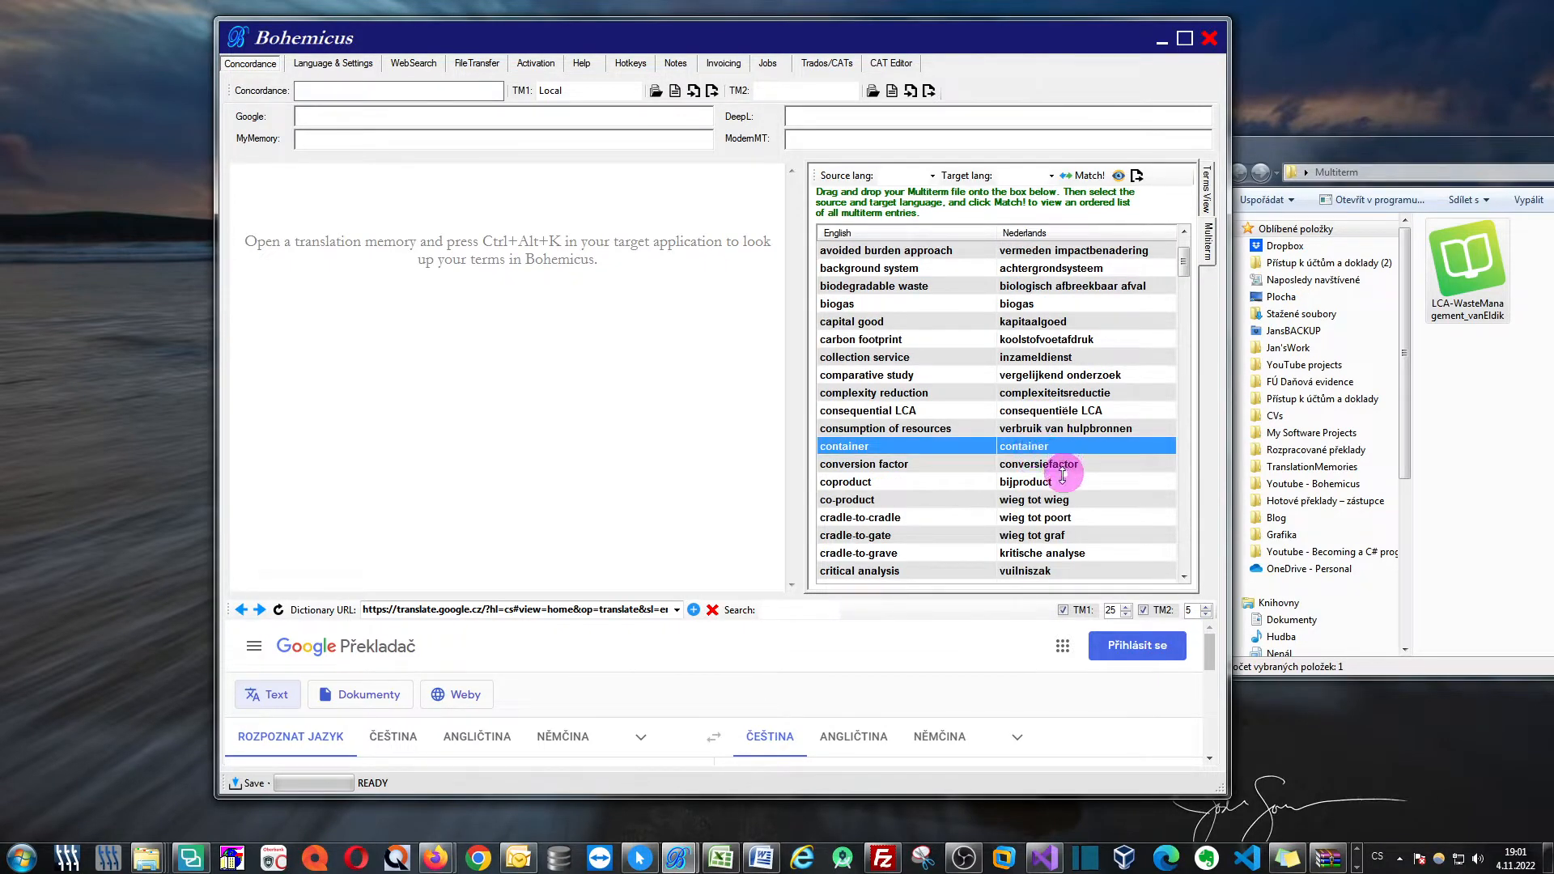
{"action": "left_click", "coordinate": [1048, 502]}
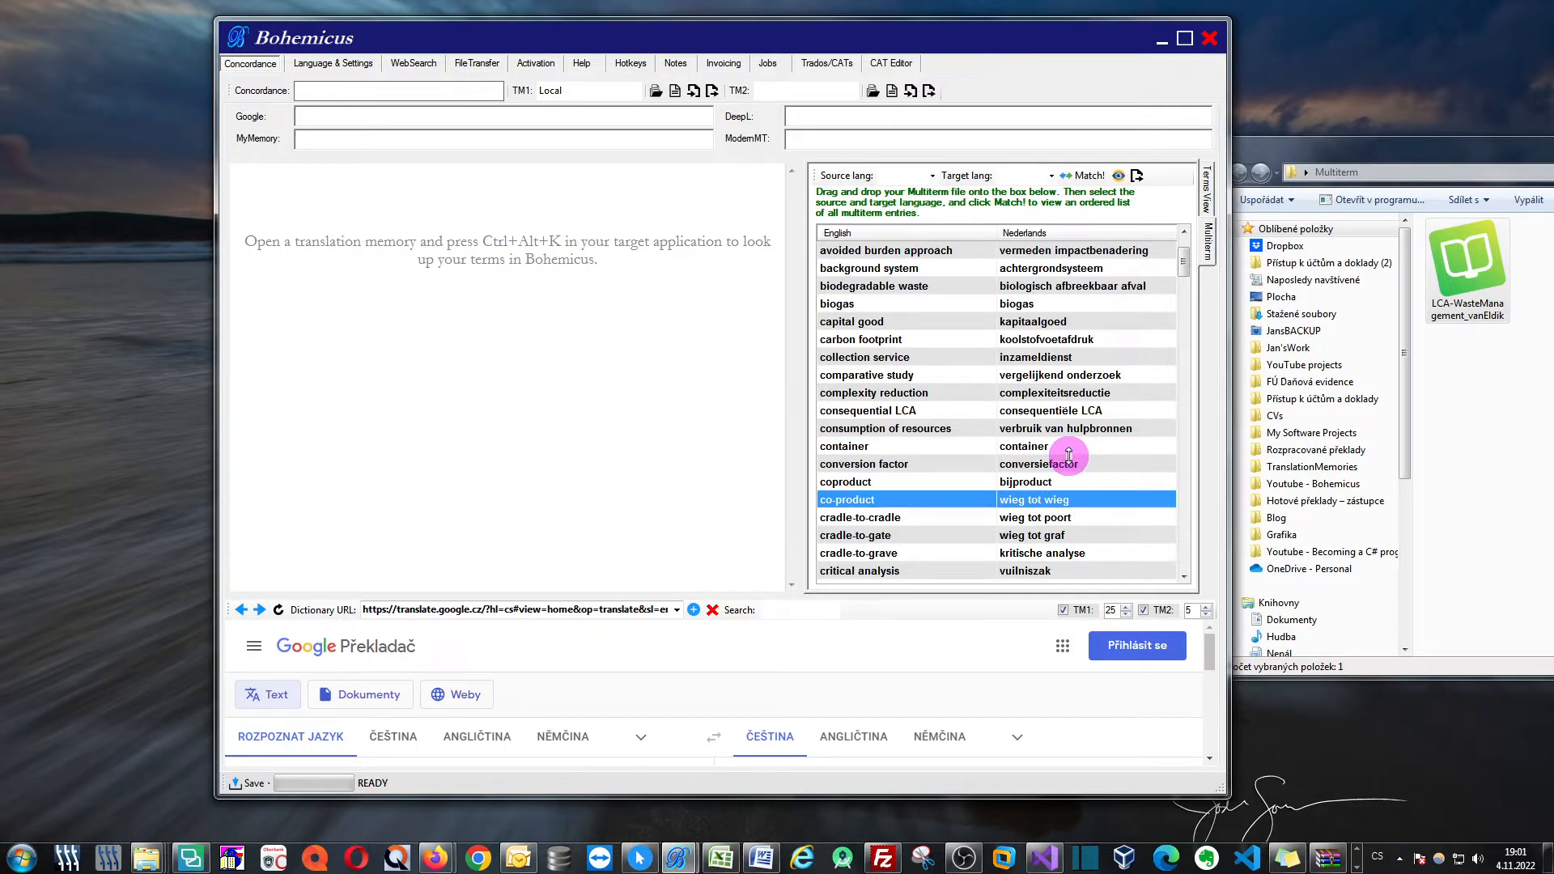
{"action": "scroll", "coordinate": [1068, 455], "scroll_direction": "down", "scroll_amount": 2}
{"action": "scroll", "coordinate": [1069, 455], "scroll_direction": "up", "scroll_amount": 4}
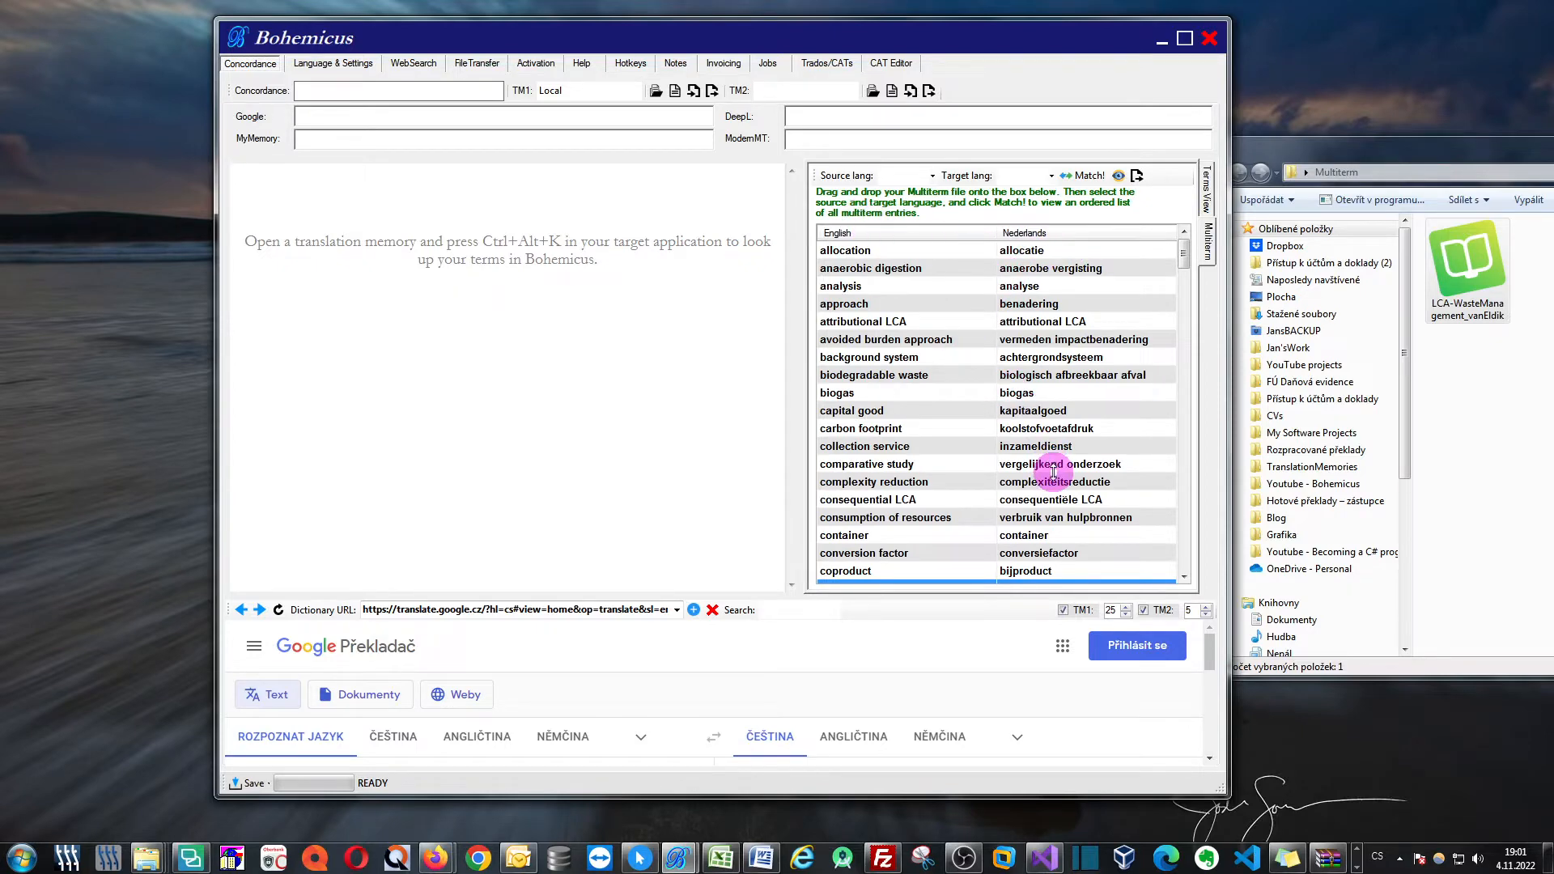
{"action": "scroll", "coordinate": [1046, 472], "scroll_direction": "down", "scroll_amount": 15}
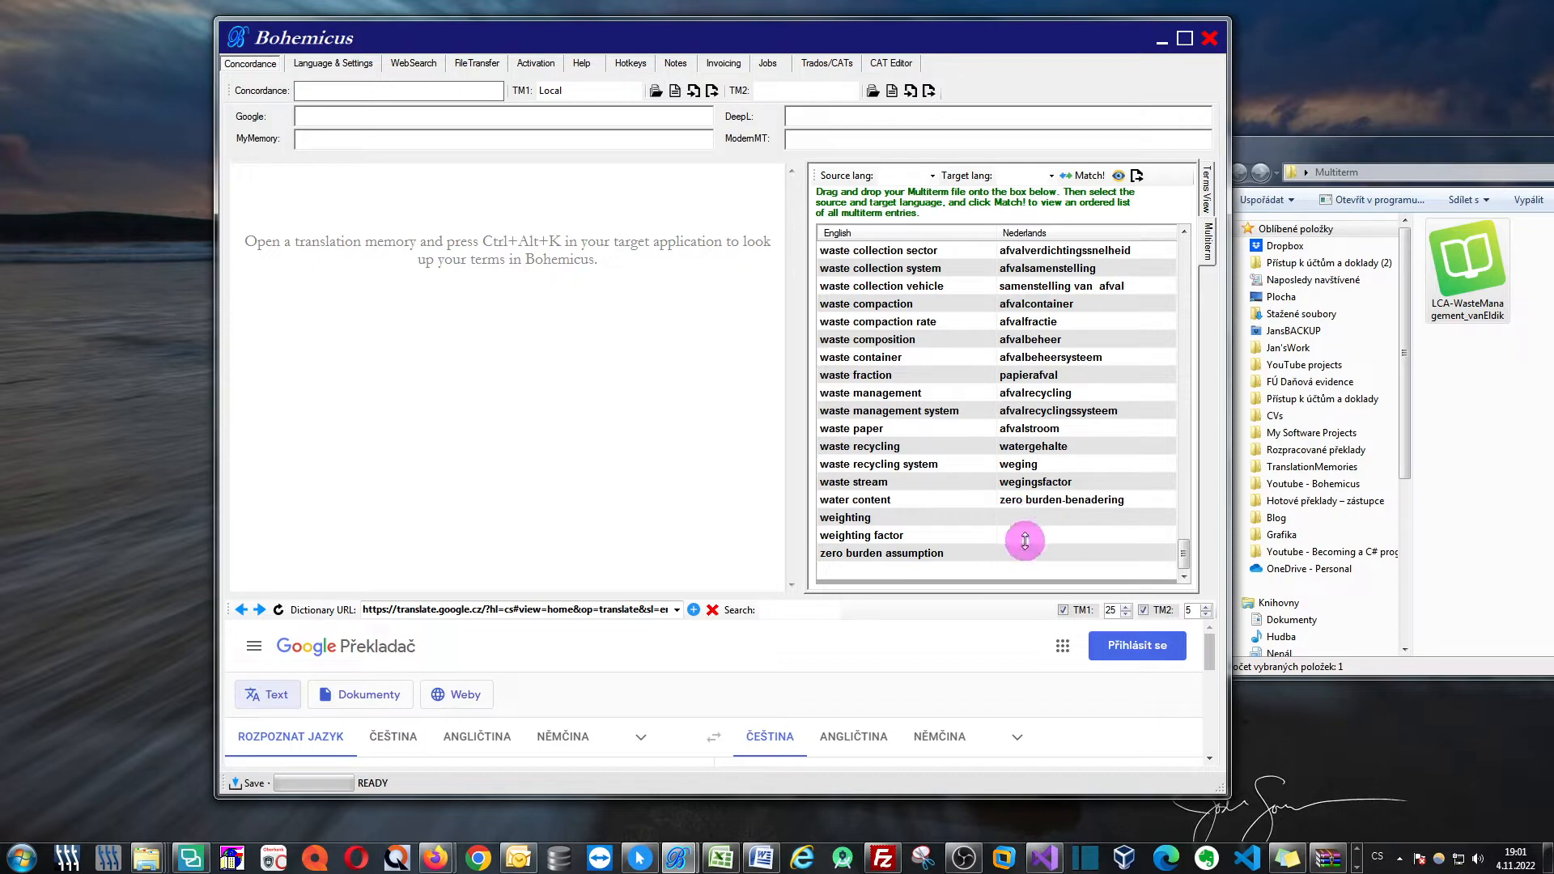
{"action": "scroll", "coordinate": [1042, 558], "scroll_direction": "up", "scroll_amount": 20}
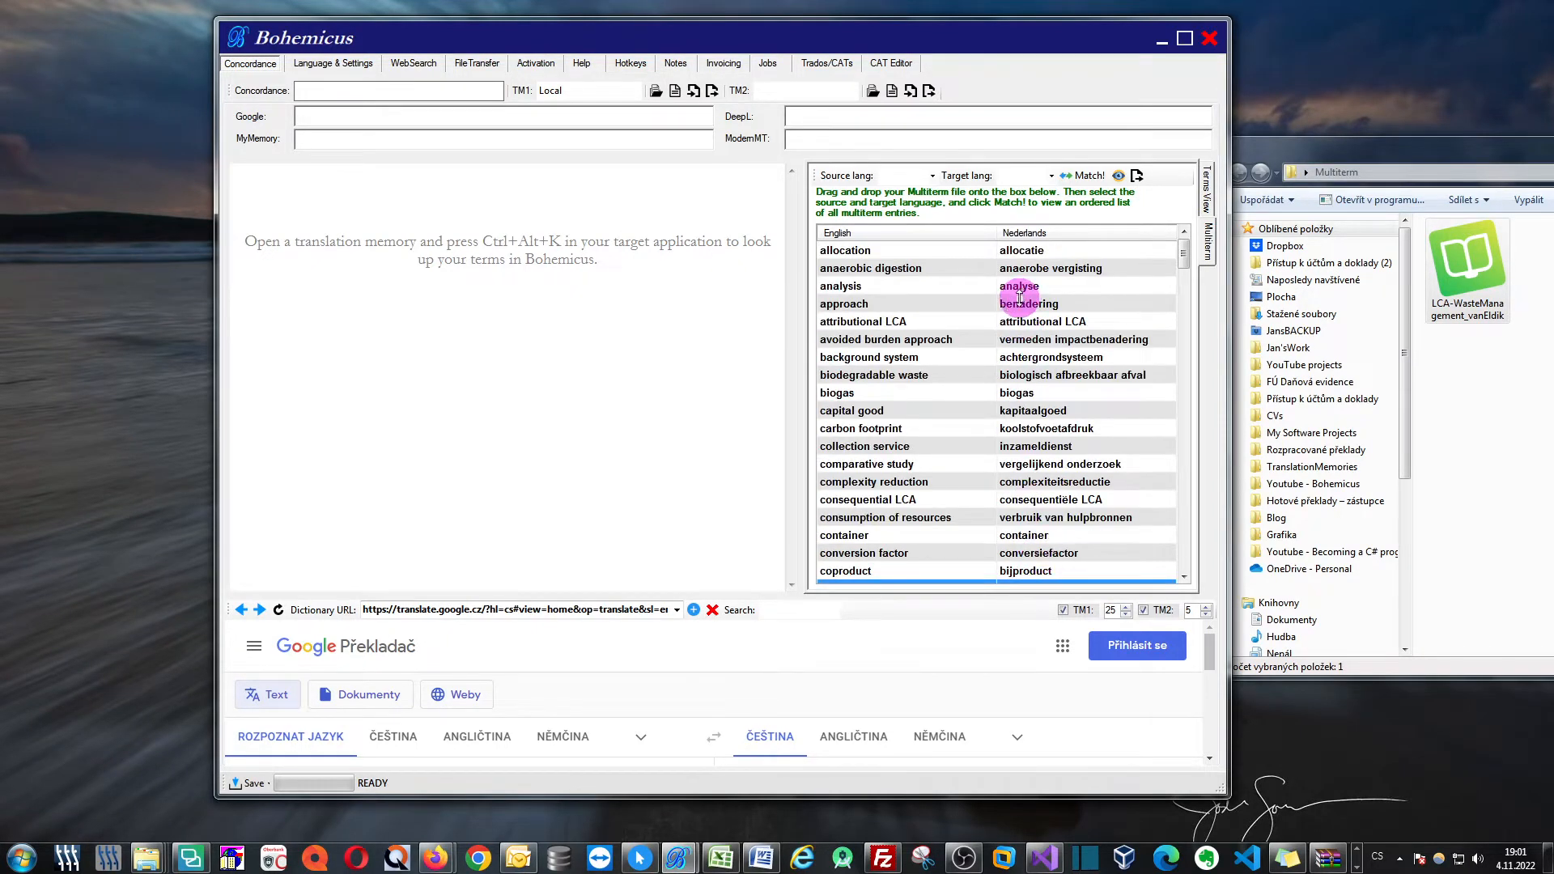
Step: Set the source language to English and the target language to Nederlands, and match the termbase entries
{"action": "left_click", "coordinate": [933, 176]}
{"action": "left_click", "coordinate": [897, 192]}
{"action": "left_click", "coordinate": [1052, 177]}
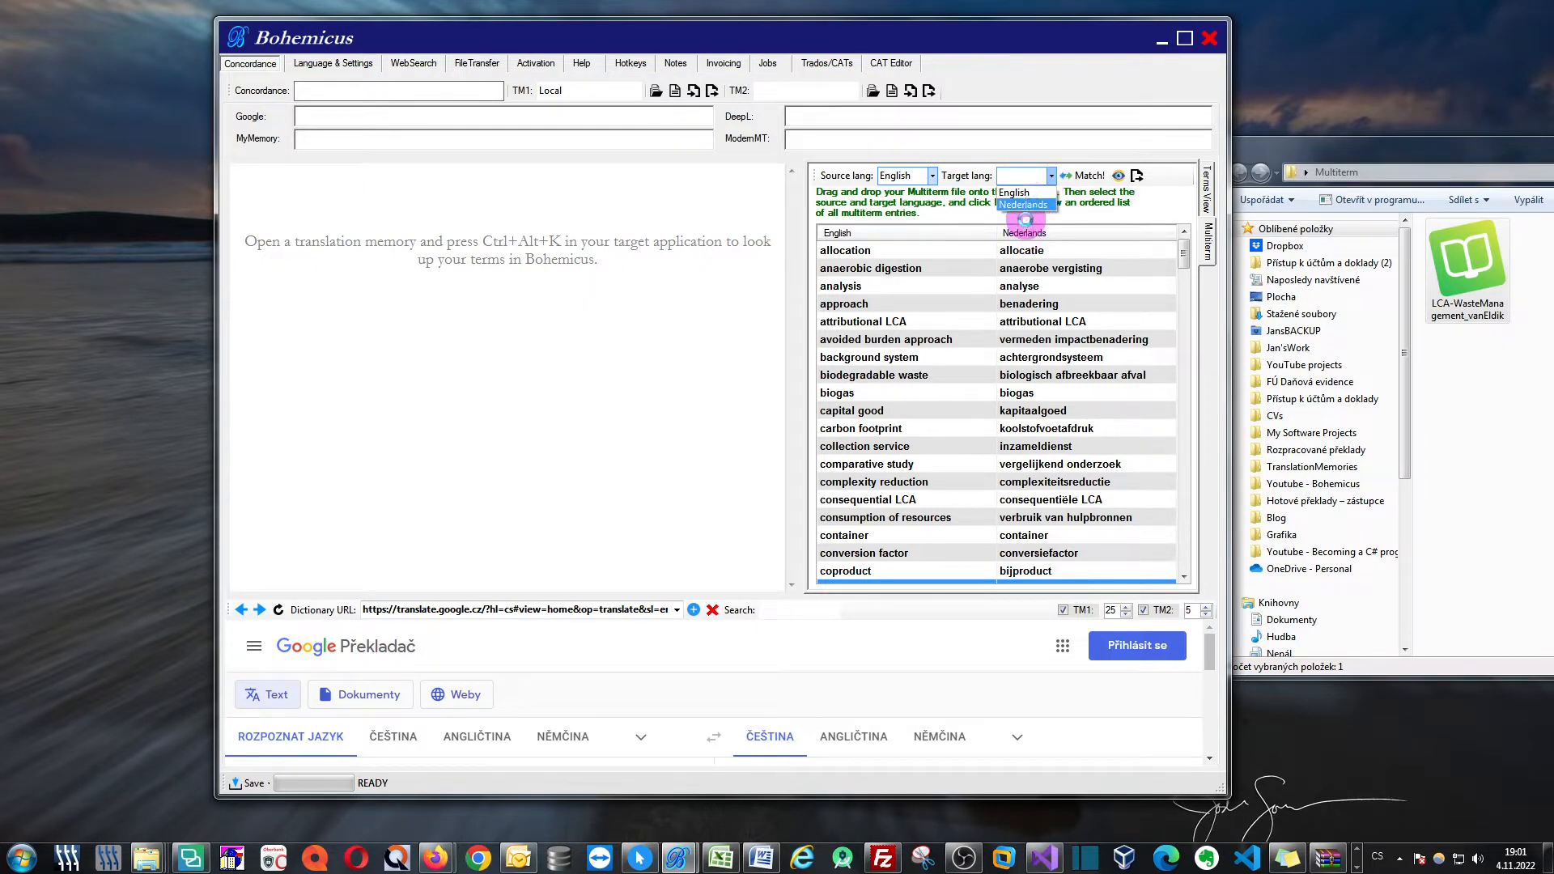
{"action": "left_click", "coordinate": [1022, 204]}
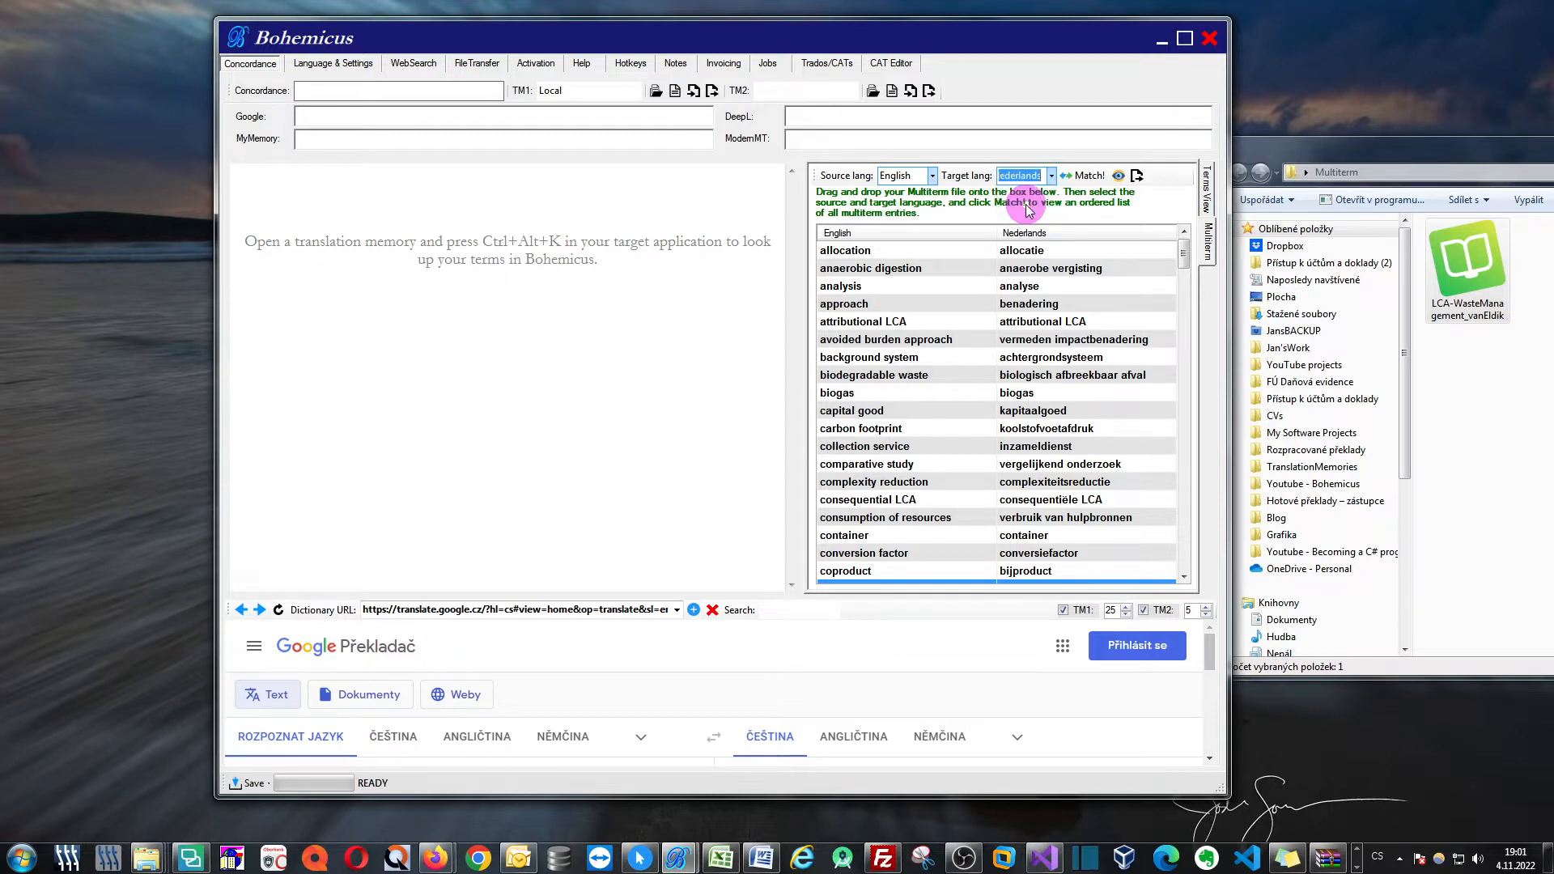
{"action": "left_click", "coordinate": [1087, 178]}
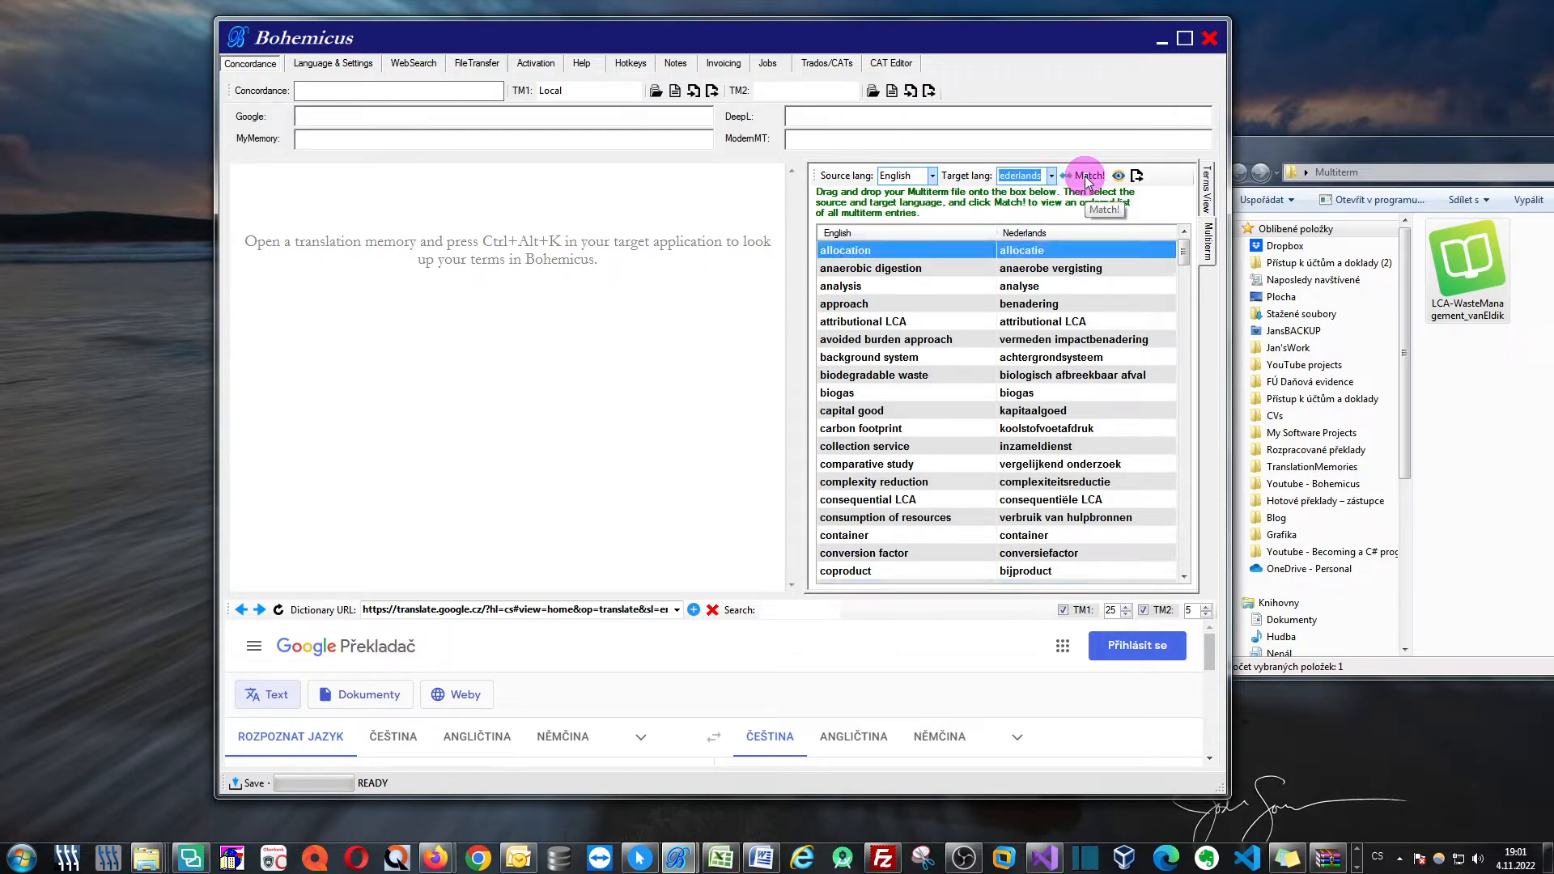
Step: Check the matched English–Nederlands term pairs down to the end of the list
{"action": "left_click", "coordinate": [1033, 339]}
{"action": "scroll", "coordinate": [1044, 386], "scroll_direction": "down", "scroll_amount": 20}
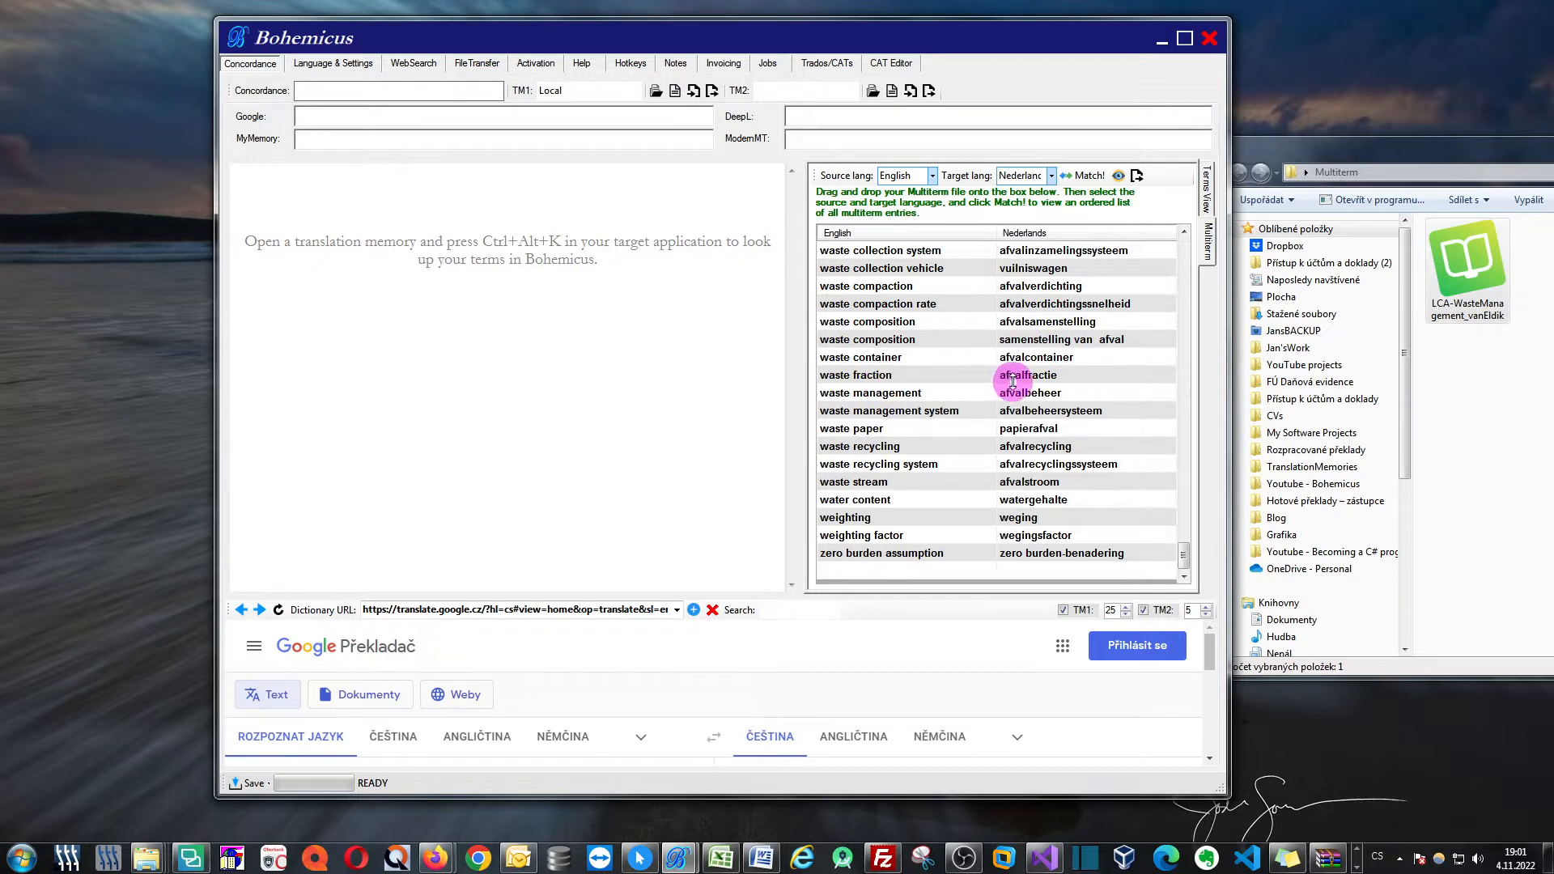
{"action": "left_click", "coordinate": [1063, 381]}
{"action": "left_click", "coordinate": [1061, 517]}
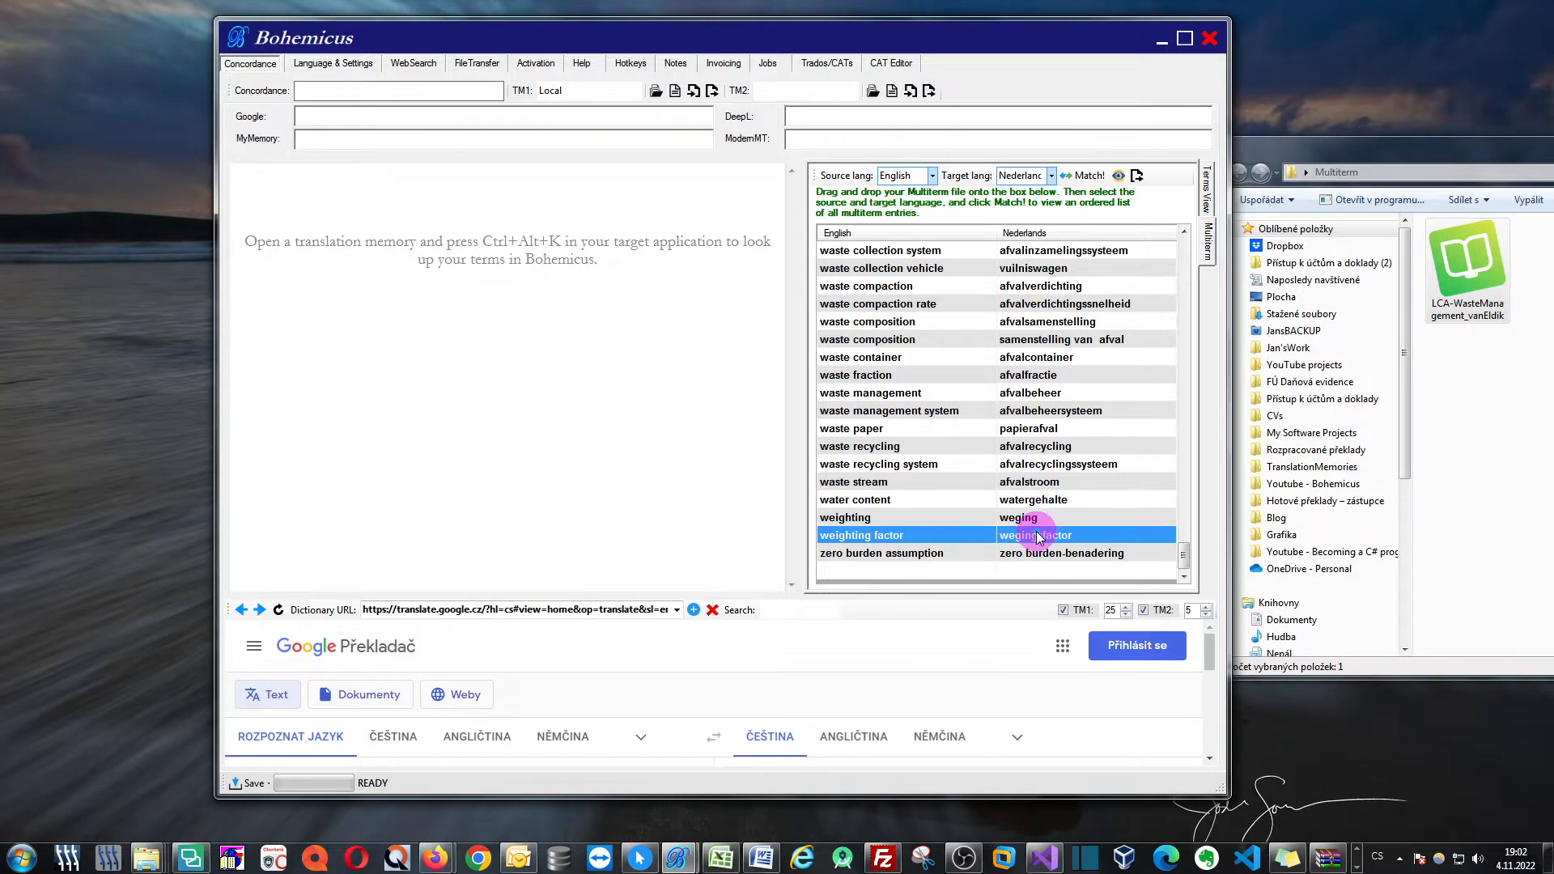
{"action": "left_click", "coordinate": [1033, 414]}
{"action": "scroll", "coordinate": [1028, 421], "scroll_direction": "up", "scroll_amount": 20}
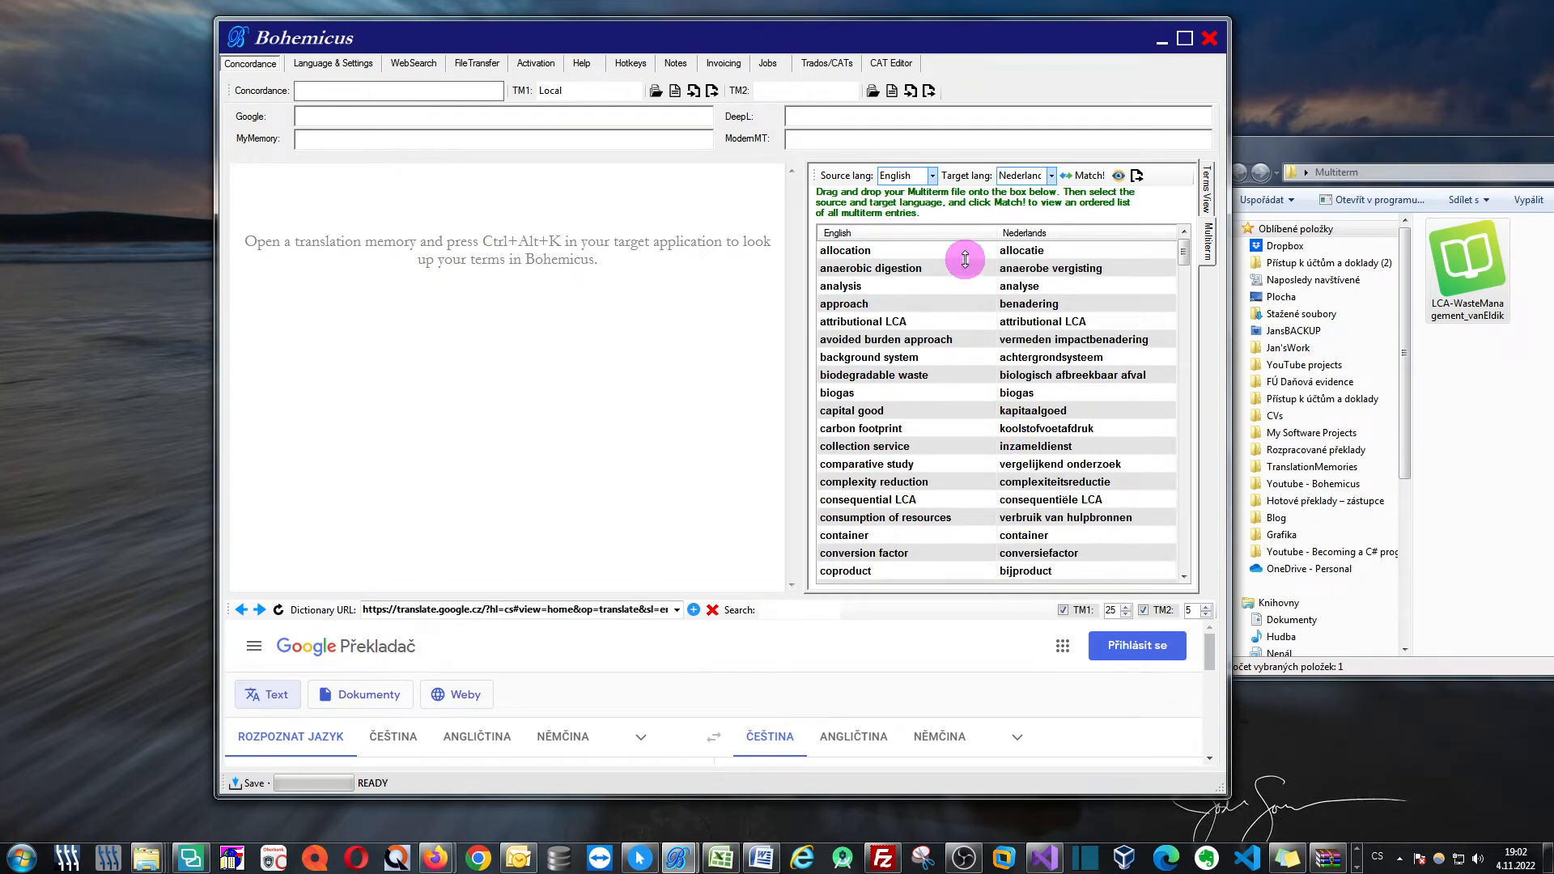
Step: Export the matched term list to the Multiterm folder as a text file named export
{"action": "left_click", "coordinate": [1135, 175]}
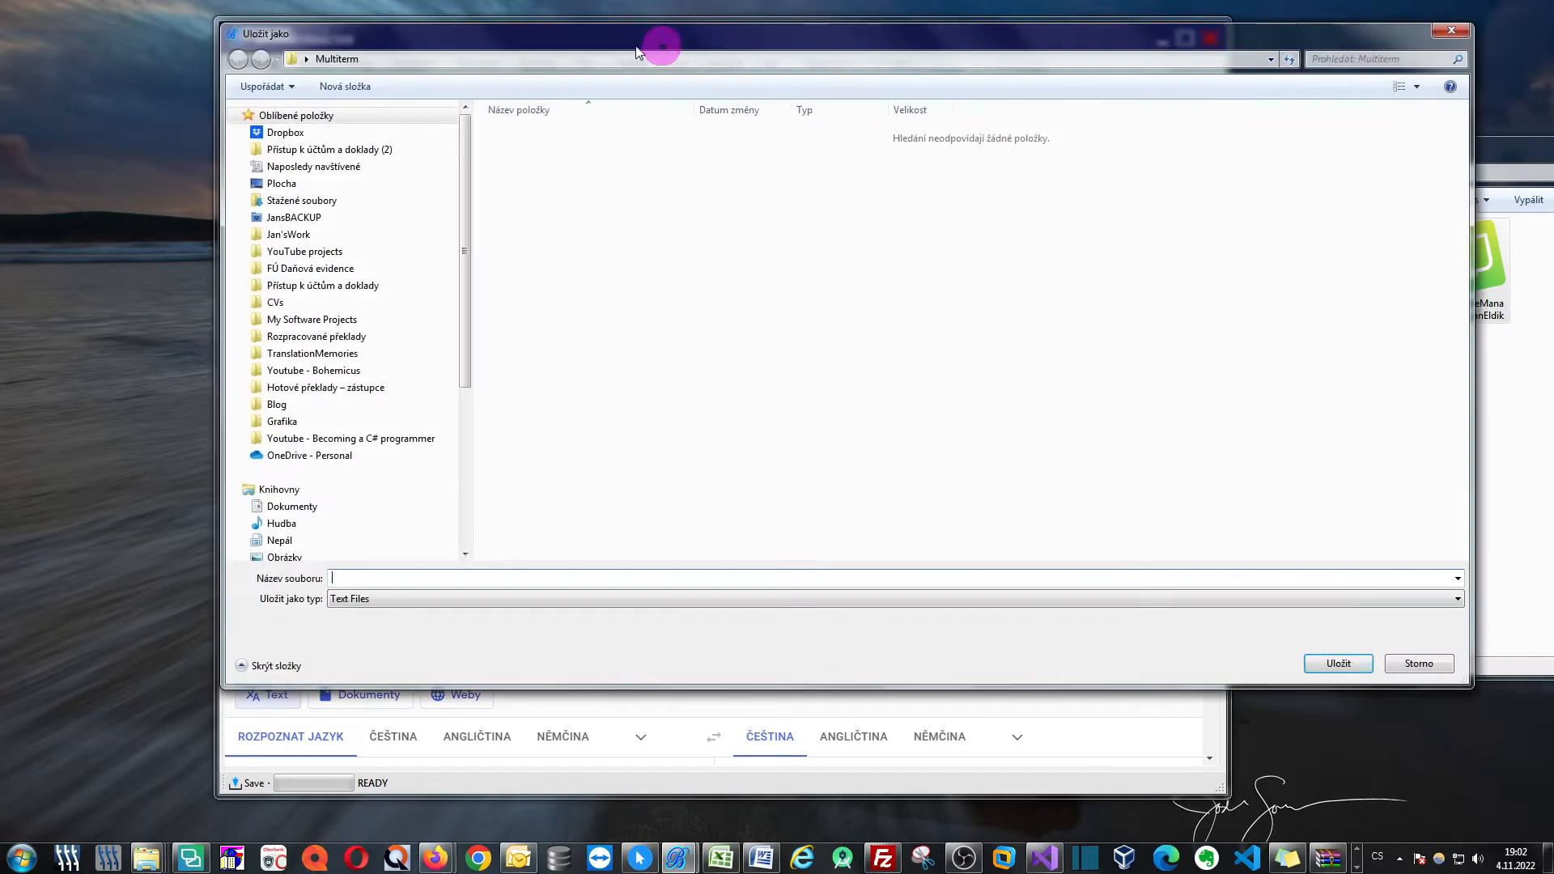
{"action": "left_click_drag", "start_coordinate": [223, 23], "coordinate": [567, 88]}
{"action": "left_click", "coordinate": [729, 583]}
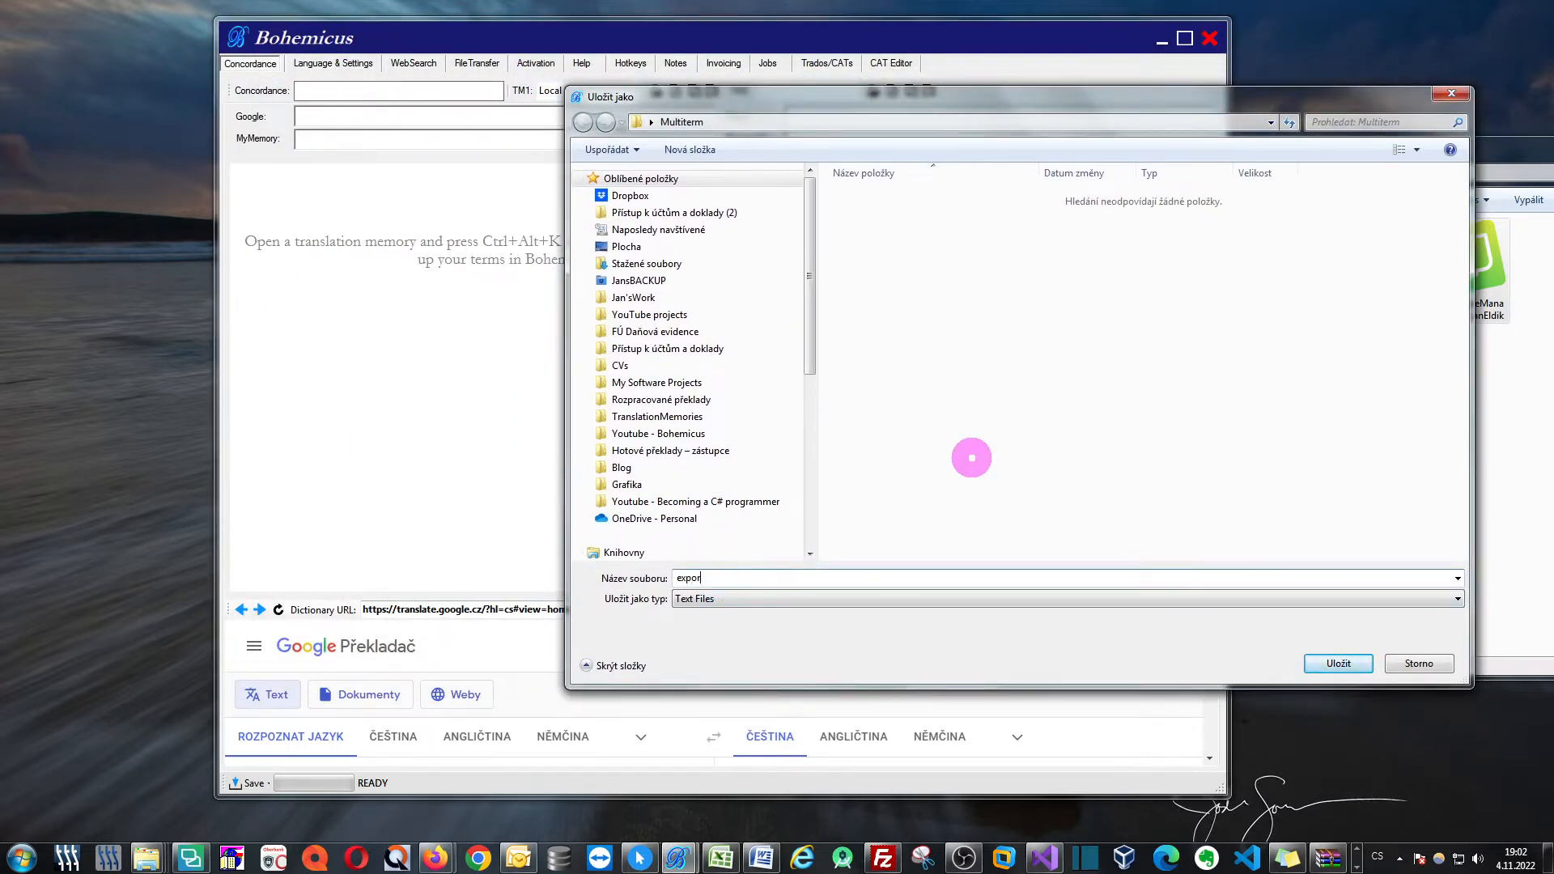
{"action": "left_click", "coordinate": [1336, 662]}
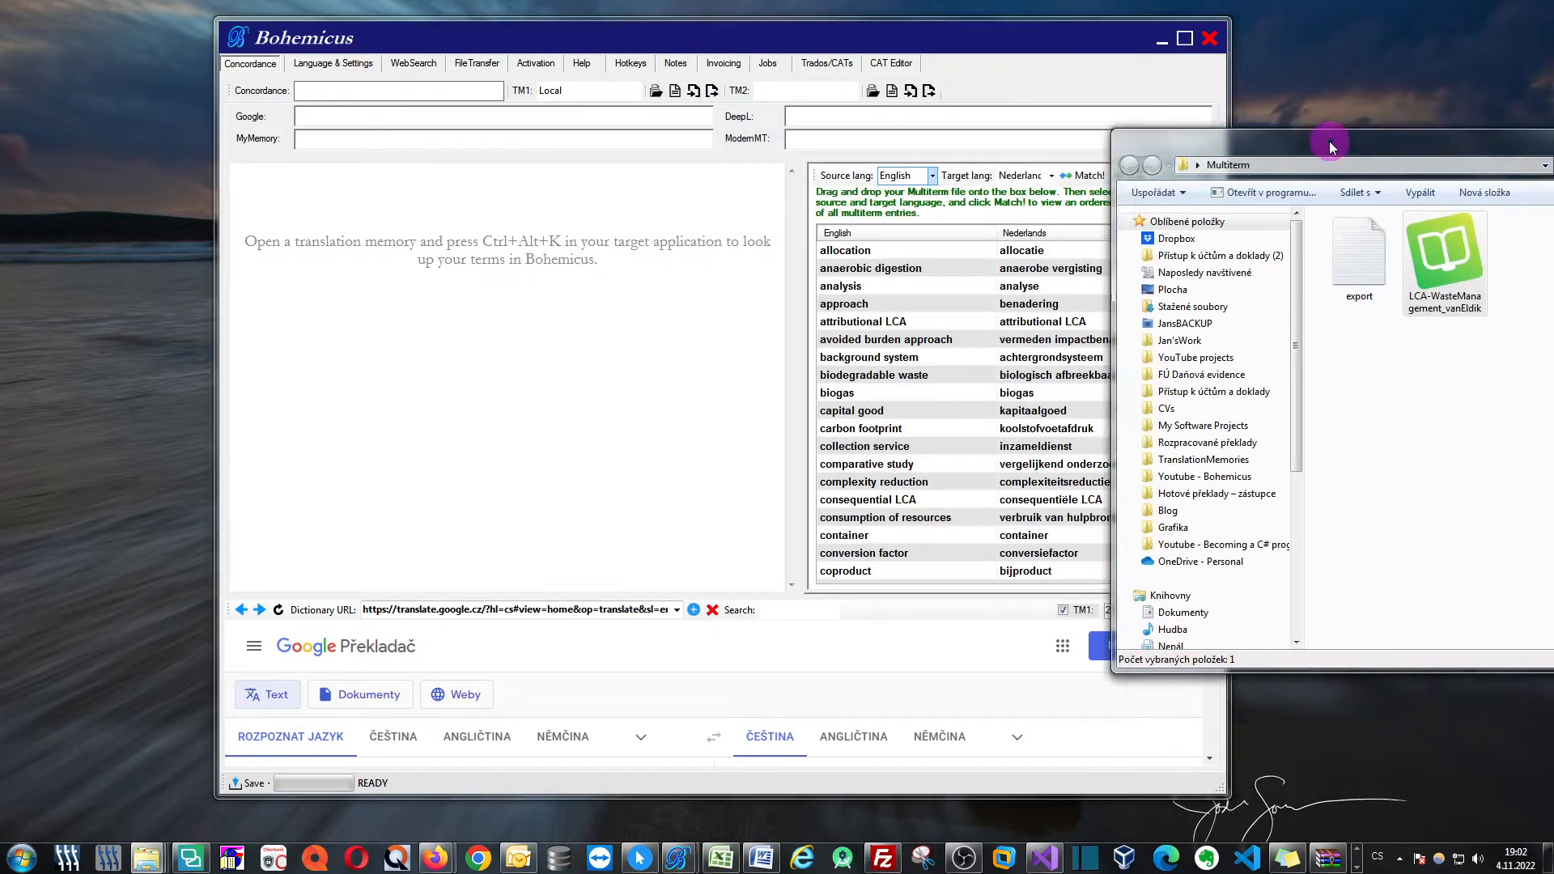
Step: Open the exported text file from the Multiterm folder, review its term pairs, and close it
{"action": "left_click_drag", "start_coordinate": [1405, 144], "coordinate": [909, 146]}
{"action": "left_click", "coordinate": [937, 274]}
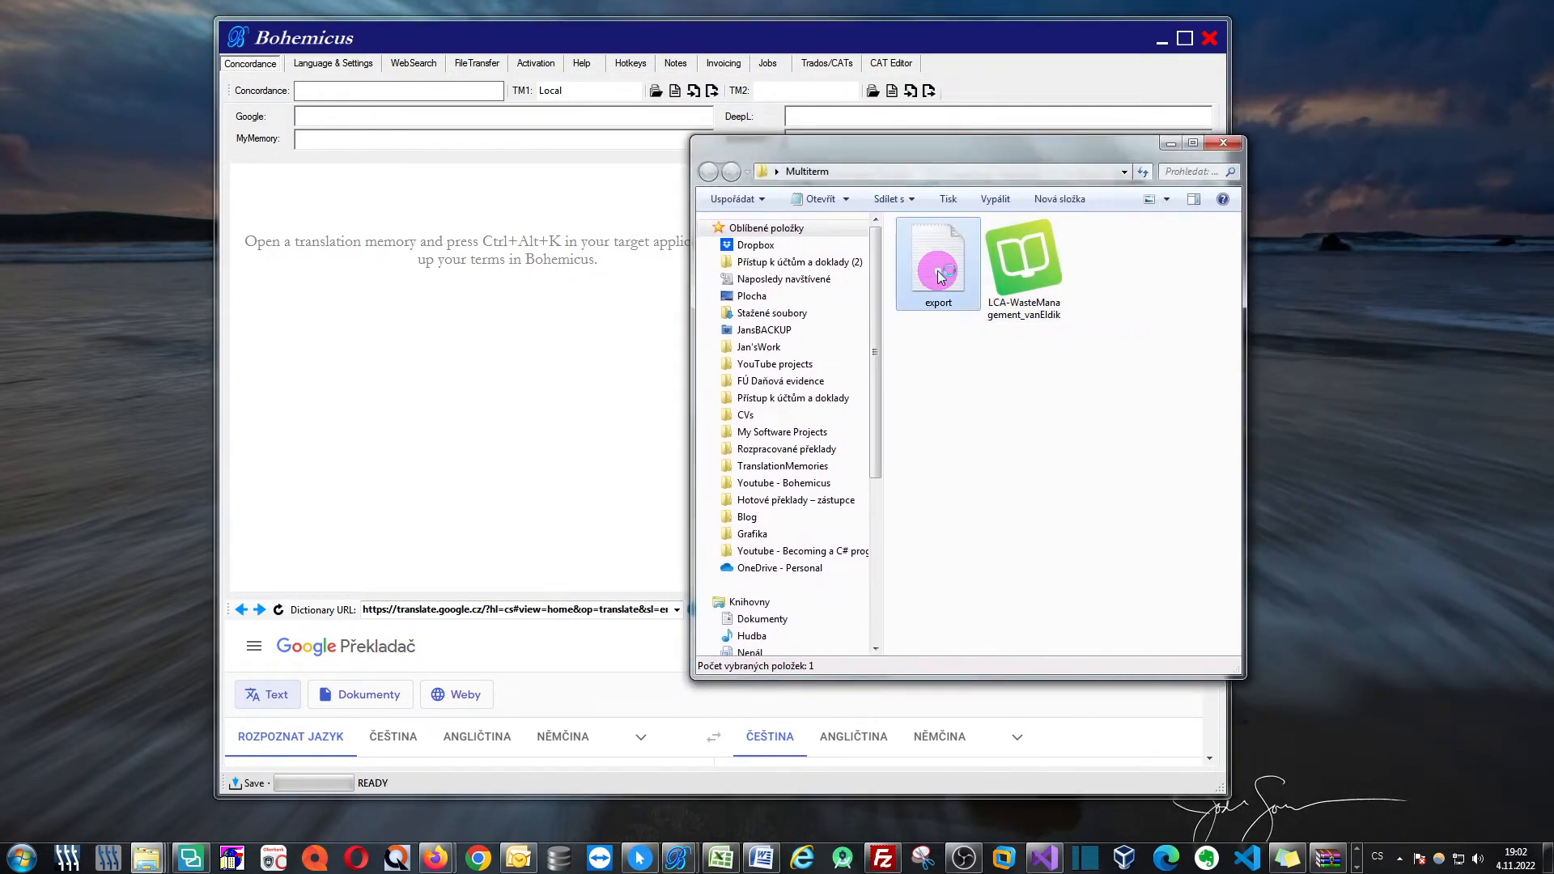
{"action": "scroll", "coordinate": [401, 382], "scroll_direction": "down", "scroll_amount": 5}
{"action": "scroll", "coordinate": [401, 383], "scroll_direction": "down", "scroll_amount": 10}
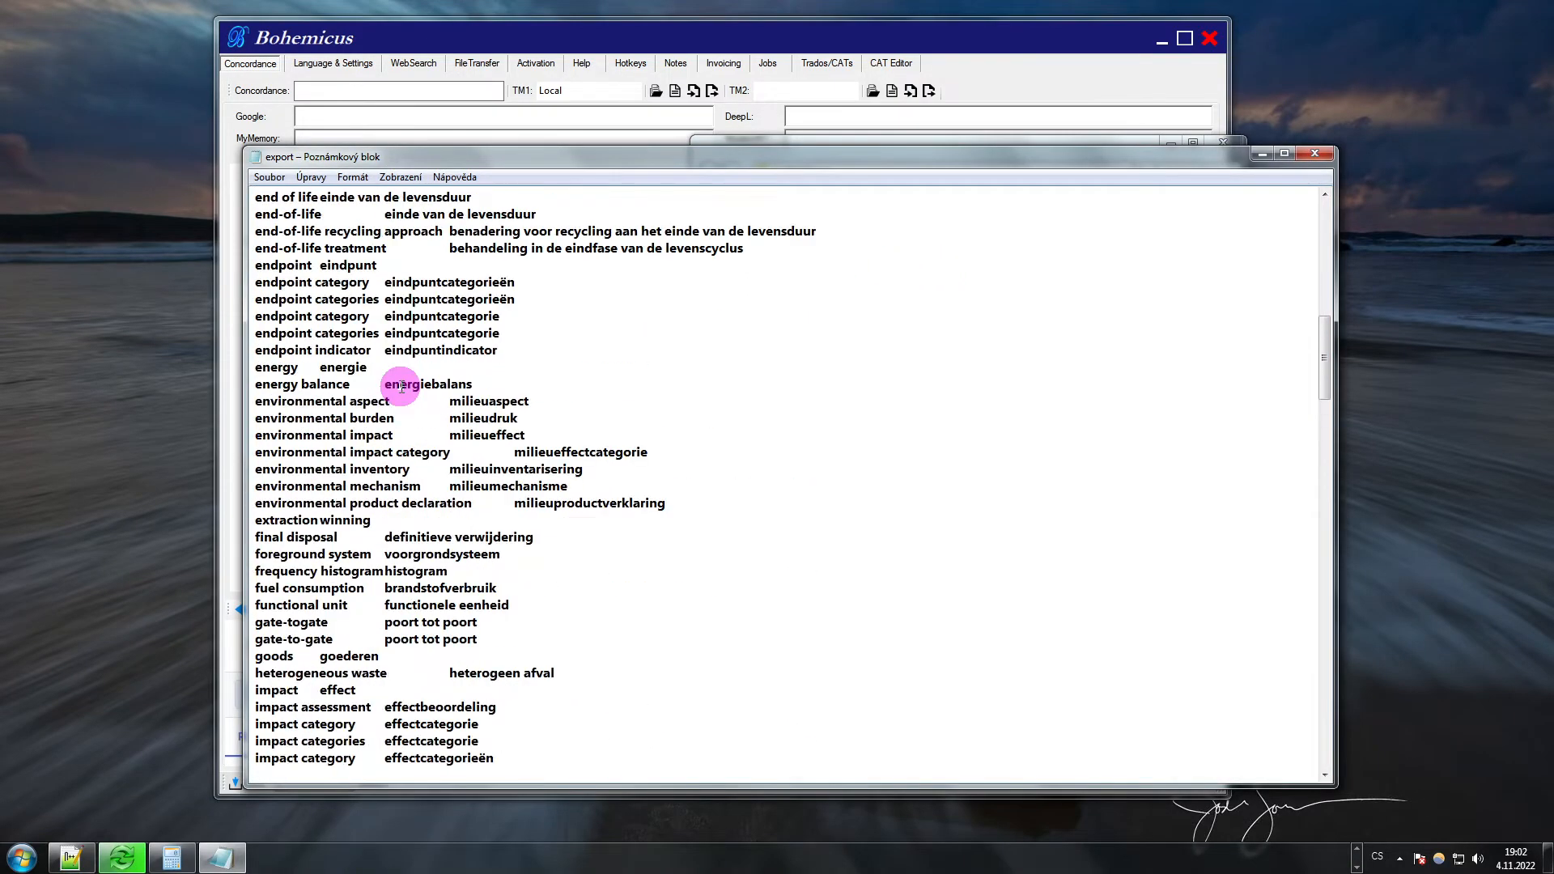
{"action": "scroll", "coordinate": [402, 382], "scroll_direction": "up", "scroll_amount": 15}
{"action": "left_click", "coordinate": [1314, 153]}
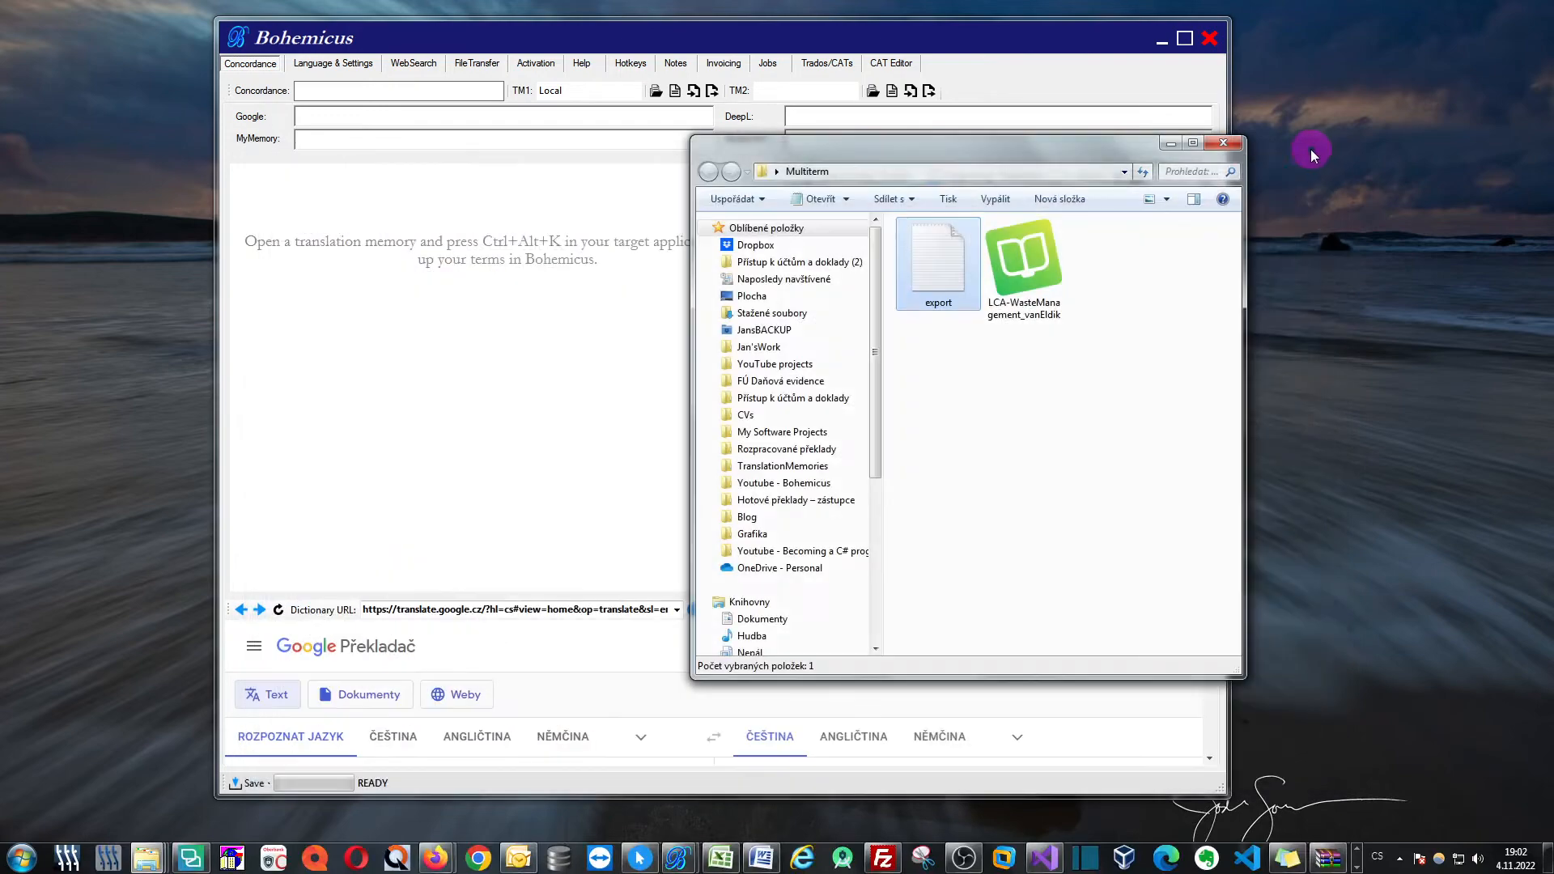
Step: Select and copy all matched term pairs in Bohemicus, from allocation to zero burden assumption
{"action": "left_click", "coordinate": [994, 37]}
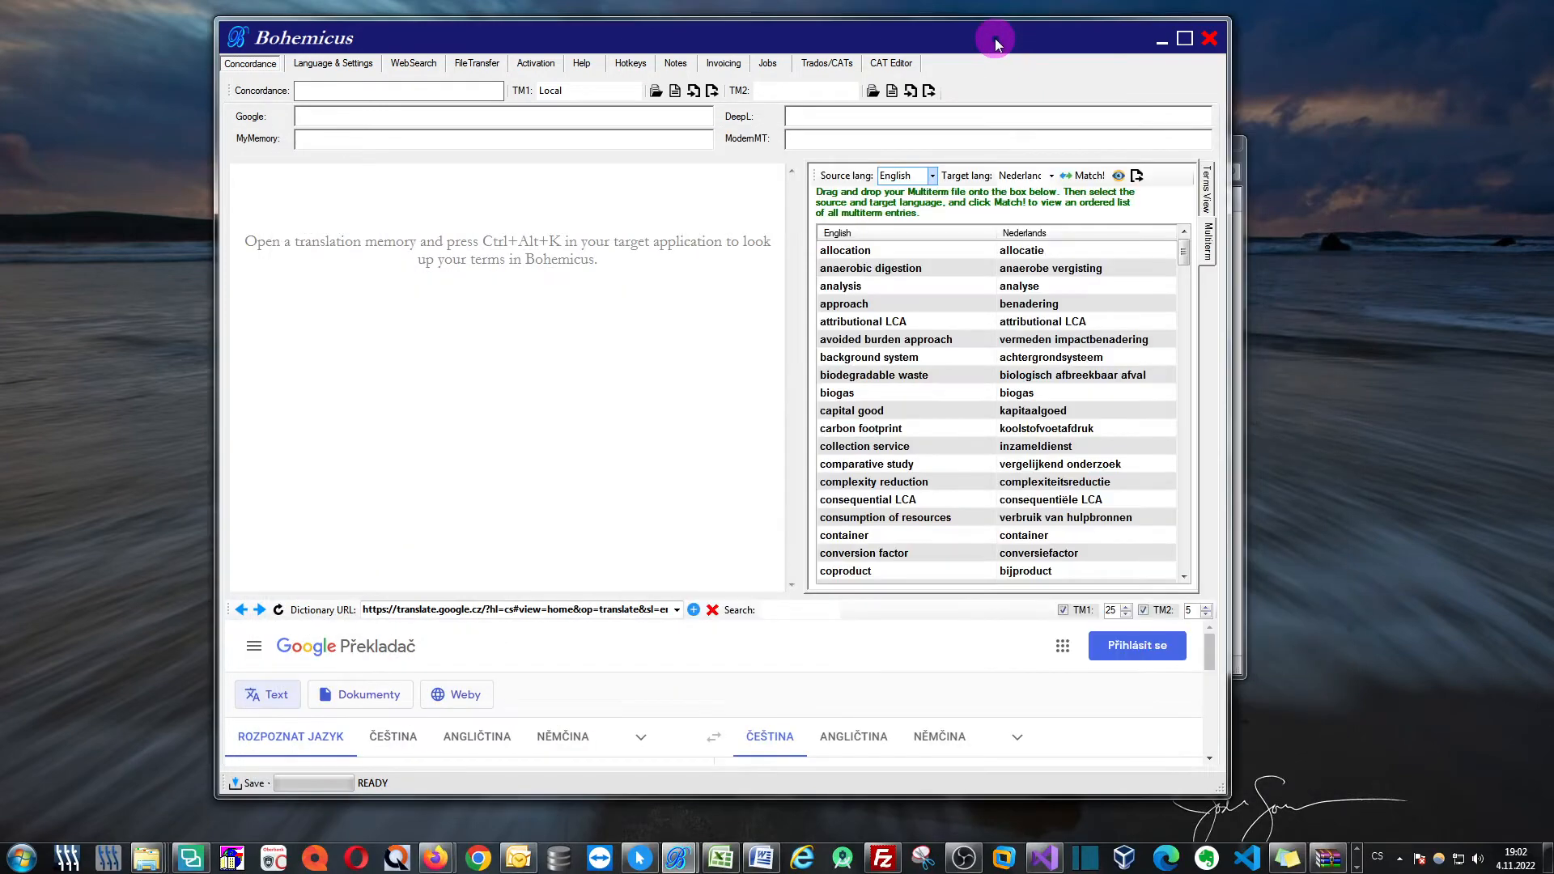
{"action": "left_click", "coordinate": [921, 251]}
{"action": "key", "text": "shift+Down"}
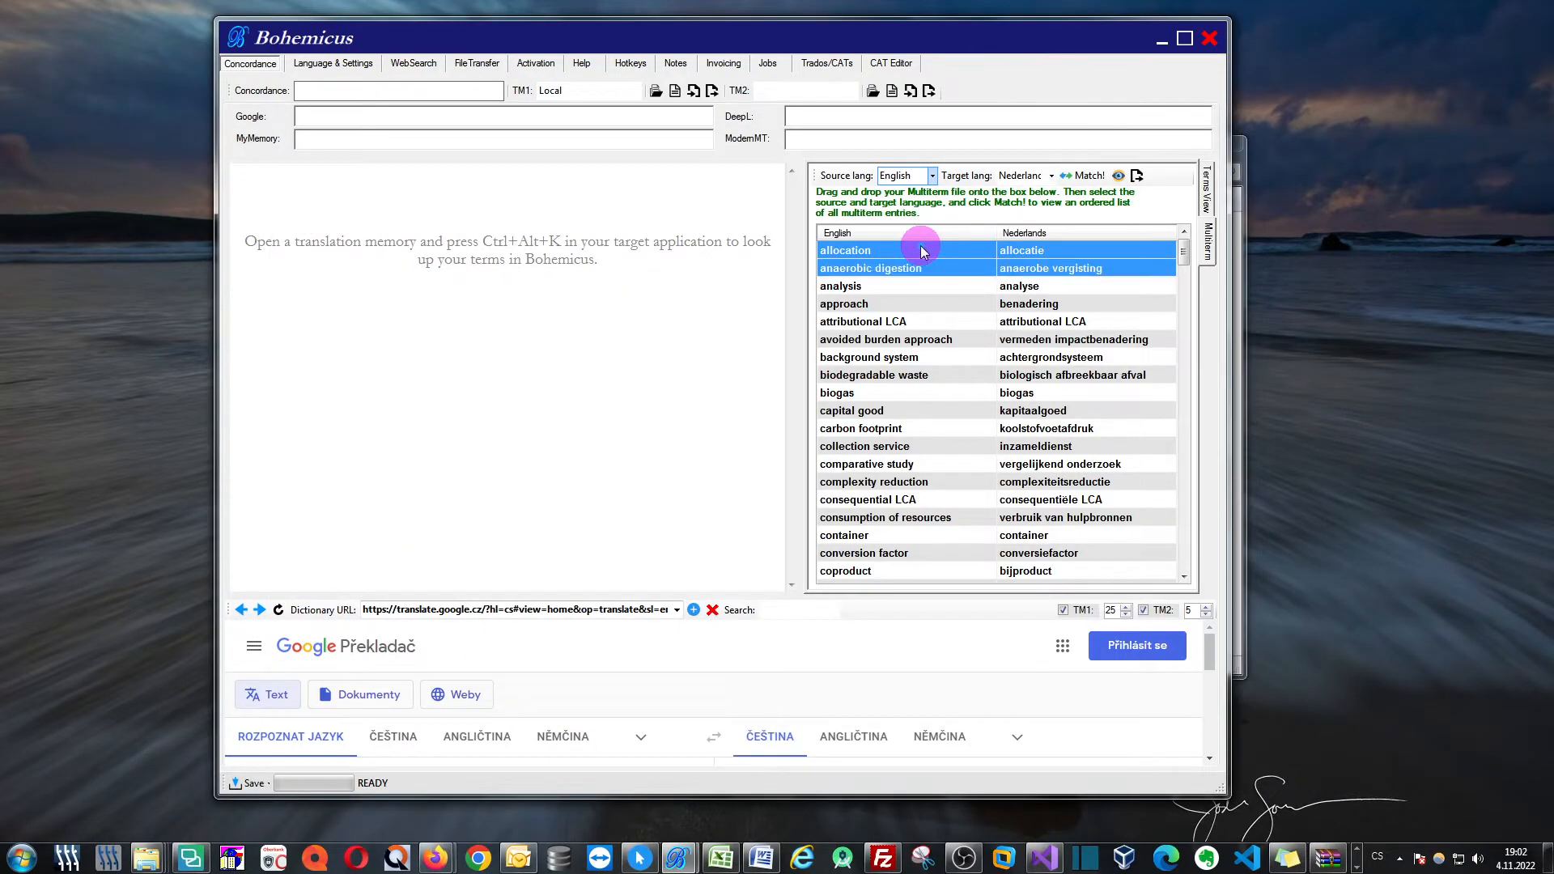
{"action": "key", "text": "shift+Down"}
{"action": "key", "text": "shift+Down"}
{"action": "key", "text": "shift+Down"}
{"action": "key", "text": "shift+Down"}
{"action": "key", "text": "shift+Down"}
{"action": "key", "text": "shift+Down"}
{"action": "key", "text": "shift+Down"}
{"action": "key", "text": "shift+Down"}
{"action": "key", "text": "shift+Down"}
{"action": "key", "text": "shift+Down"}
{"action": "key", "text": "shift+Down"}
{"action": "key", "text": "shift+Down"}
{"action": "key", "text": "shift+Down"}
{"action": "key", "text": "shift+Down"}
{"action": "key", "text": "shift+Down"}
{"action": "key", "text": "shift+Down"}
{"action": "key", "text": "shift+Down"}
{"action": "key", "text": "shift+Down"}
{"action": "key", "text": "shift+Down"}
{"action": "key", "text": "shift+Down"}
{"action": "key", "text": "shift+Down"}
{"action": "key", "text": "shift+Down"}
{"action": "key", "text": "shift+Down"}
{"action": "key", "text": "shift+Down"}
{"action": "key", "text": "shift+Down"}
{"action": "key", "text": "shift+Down"}
{"action": "key", "text": "shift+Down"}
{"action": "key", "text": "shift+Down"}
{"action": "key", "text": "shift+Down"}
{"action": "key", "text": "shift+Down"}
{"action": "key", "text": "shift+Down"}
{"action": "key", "text": "shift+Down"}
{"action": "key", "text": "shift+Down"}
{"action": "key", "text": "shift+Down"}
{"action": "key", "text": "shift+Down"}
{"action": "key", "text": "shift+Down"}
{"action": "key", "text": "shift+Down"}
{"action": "key", "text": "shift+Down"}
{"action": "key", "text": "shift+Down"}
{"action": "key", "text": "shift+Down"}
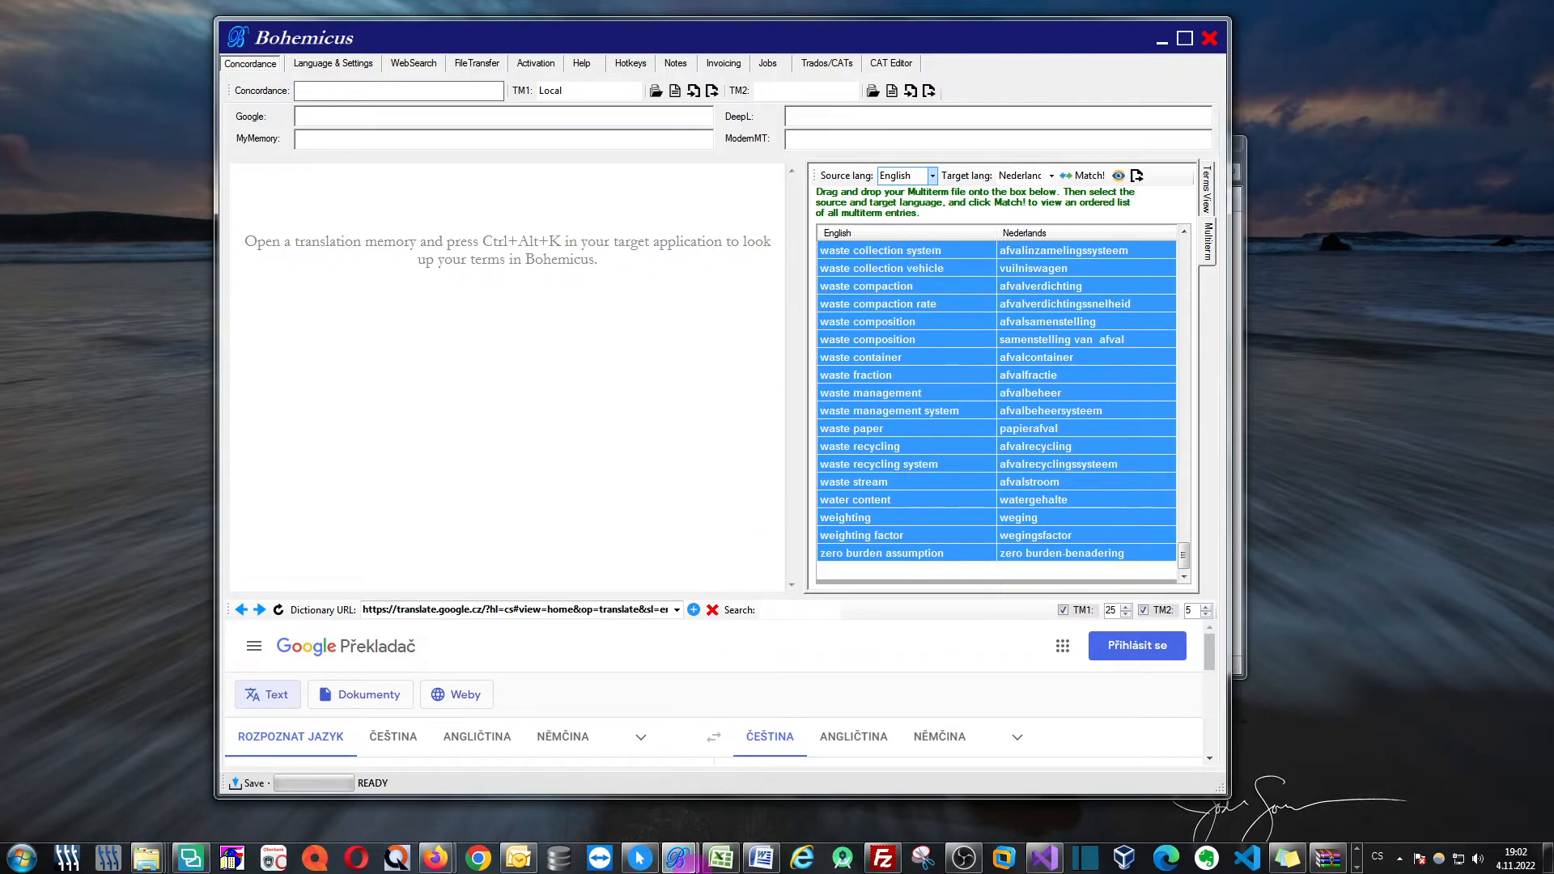
Step: Switch to Excel, create a new blank workbook, and paste the copied term pairs starting at cell A1
{"action": "left_click", "coordinate": [719, 857]}
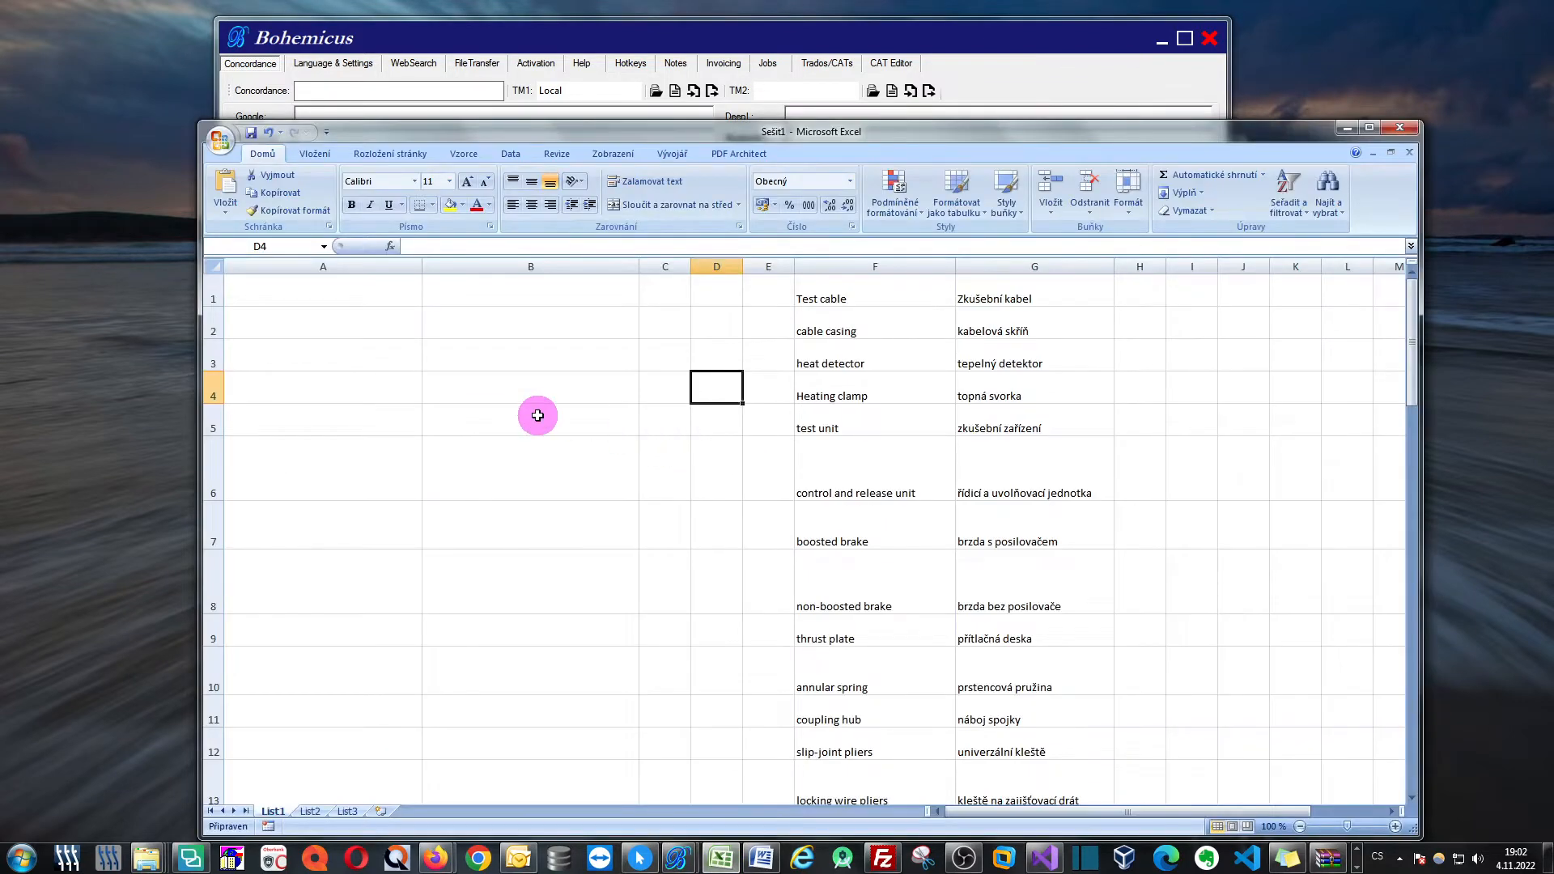
{"action": "key", "text": "ctrl+n"}
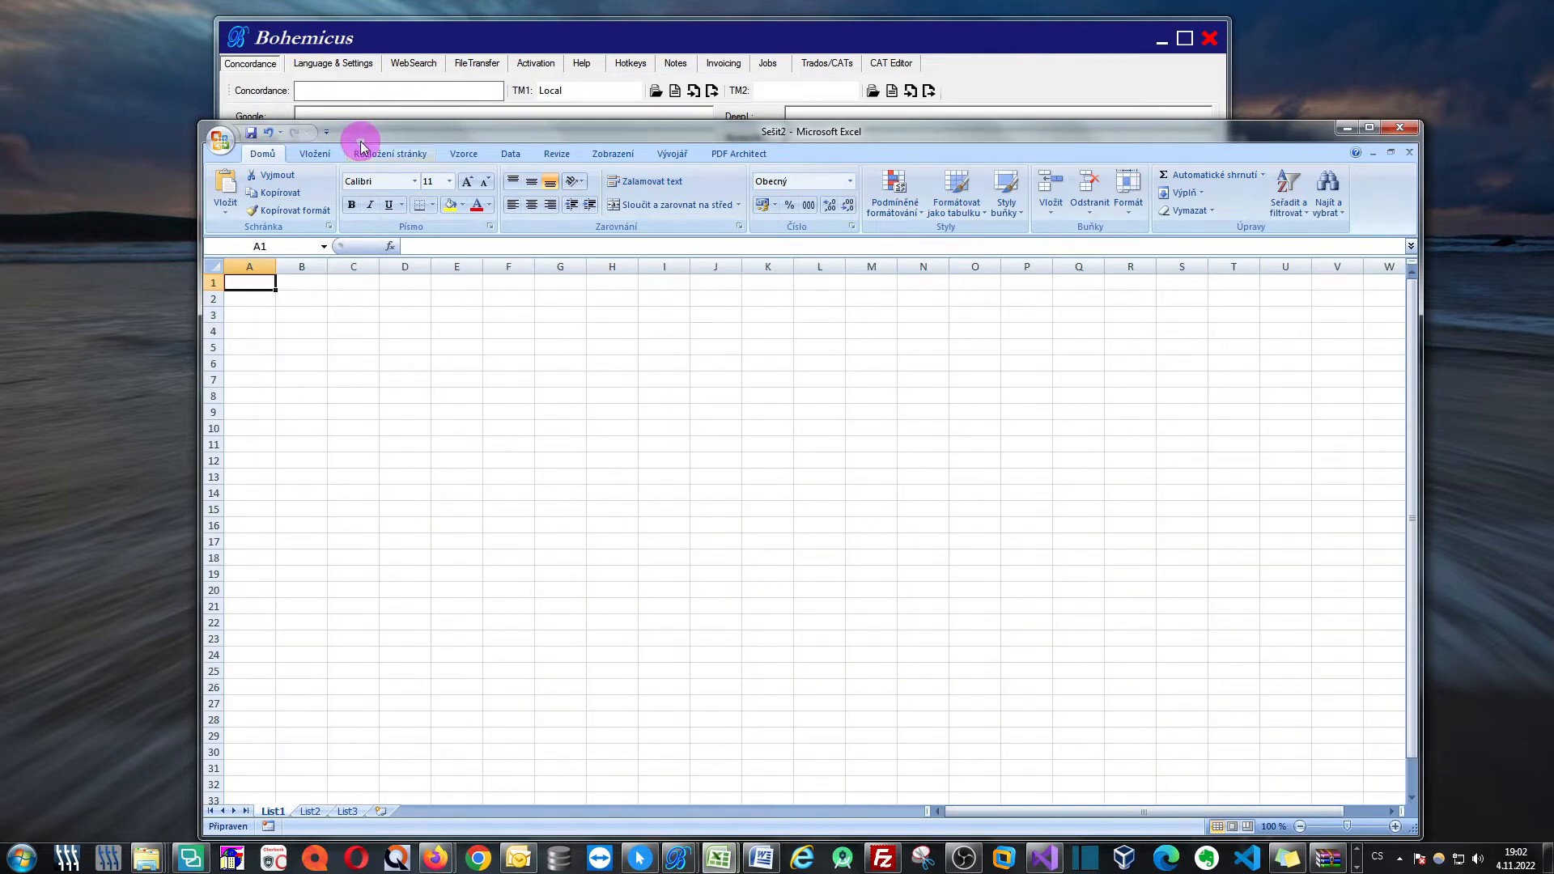
{"action": "left_click_drag", "start_coordinate": [357, 132], "coordinate": [324, 95]}
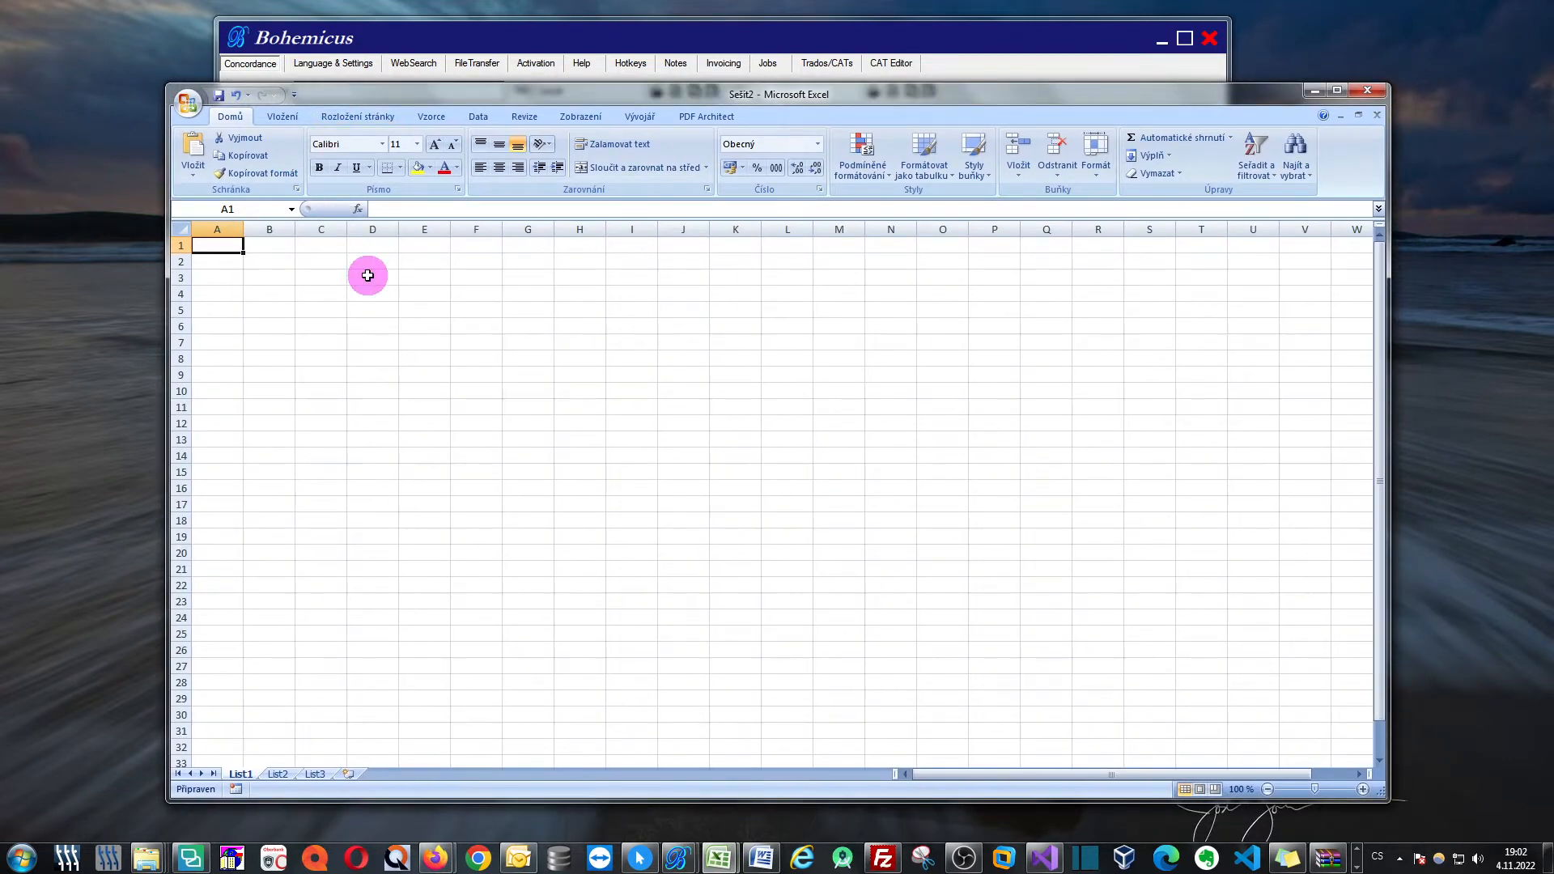
{"action": "key", "text": "ctrl+v"}
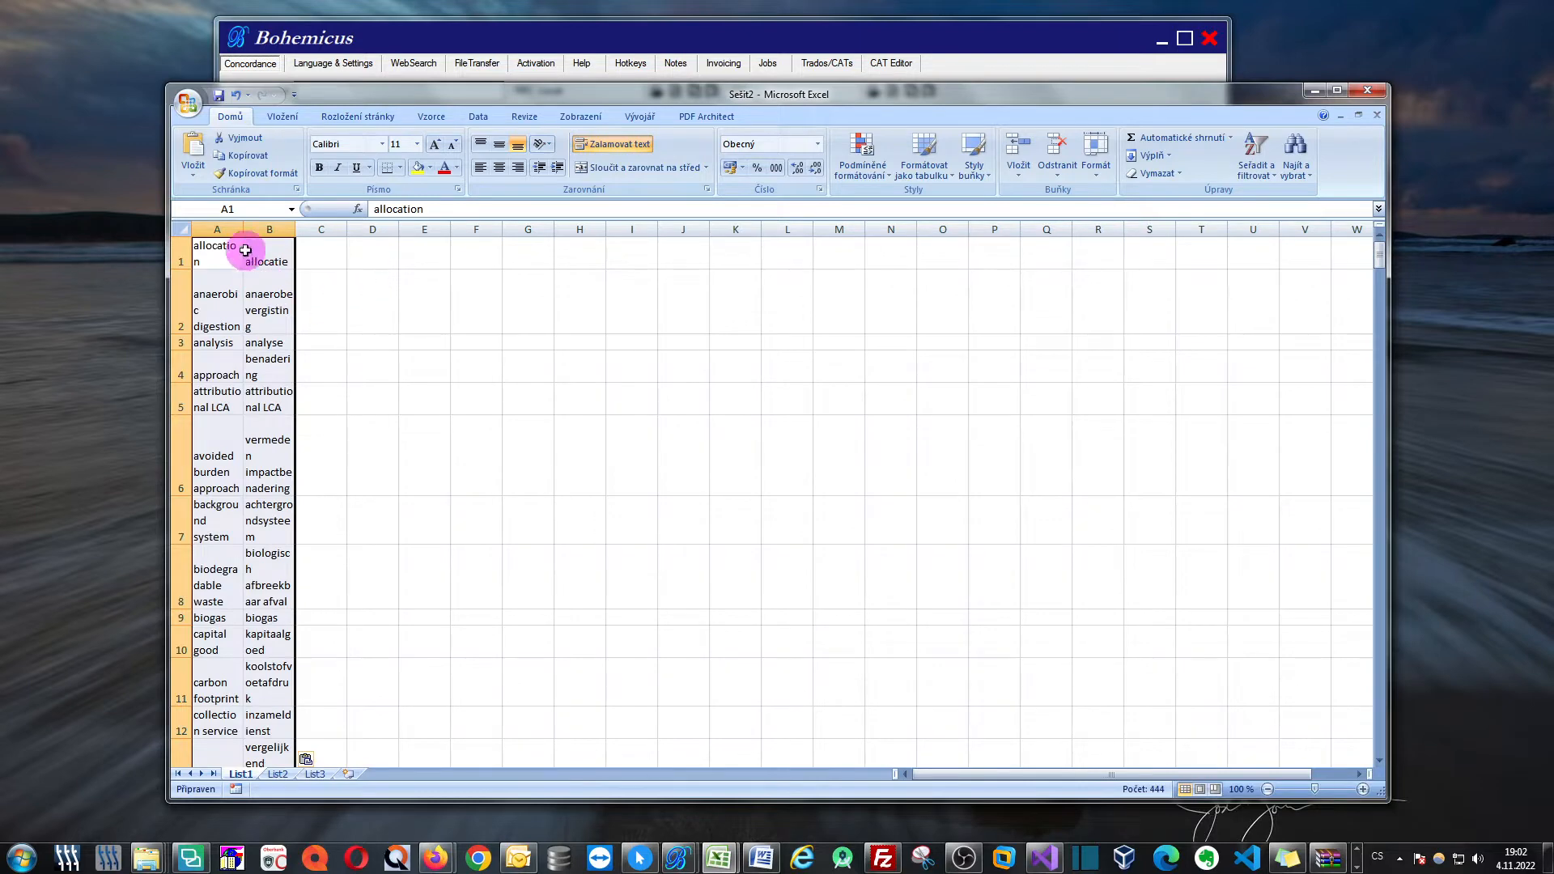
Step: Widen columns A and B to fit the pasted terms and look through the rows
{"action": "left_click_drag", "start_coordinate": [243, 229], "coordinate": [378, 228]}
{"action": "left_click_drag", "start_coordinate": [433, 229], "coordinate": [596, 229]}
{"action": "left_click", "coordinate": [777, 302]}
{"action": "left_click", "coordinate": [342, 285]}
{"action": "scroll", "coordinate": [394, 433], "scroll_direction": "down", "scroll_amount": 5}
{"action": "scroll", "coordinate": [394, 433], "scroll_direction": "up", "scroll_amount": 5}
{"action": "scroll", "coordinate": [396, 436], "scroll_direction": "down", "scroll_amount": 8}
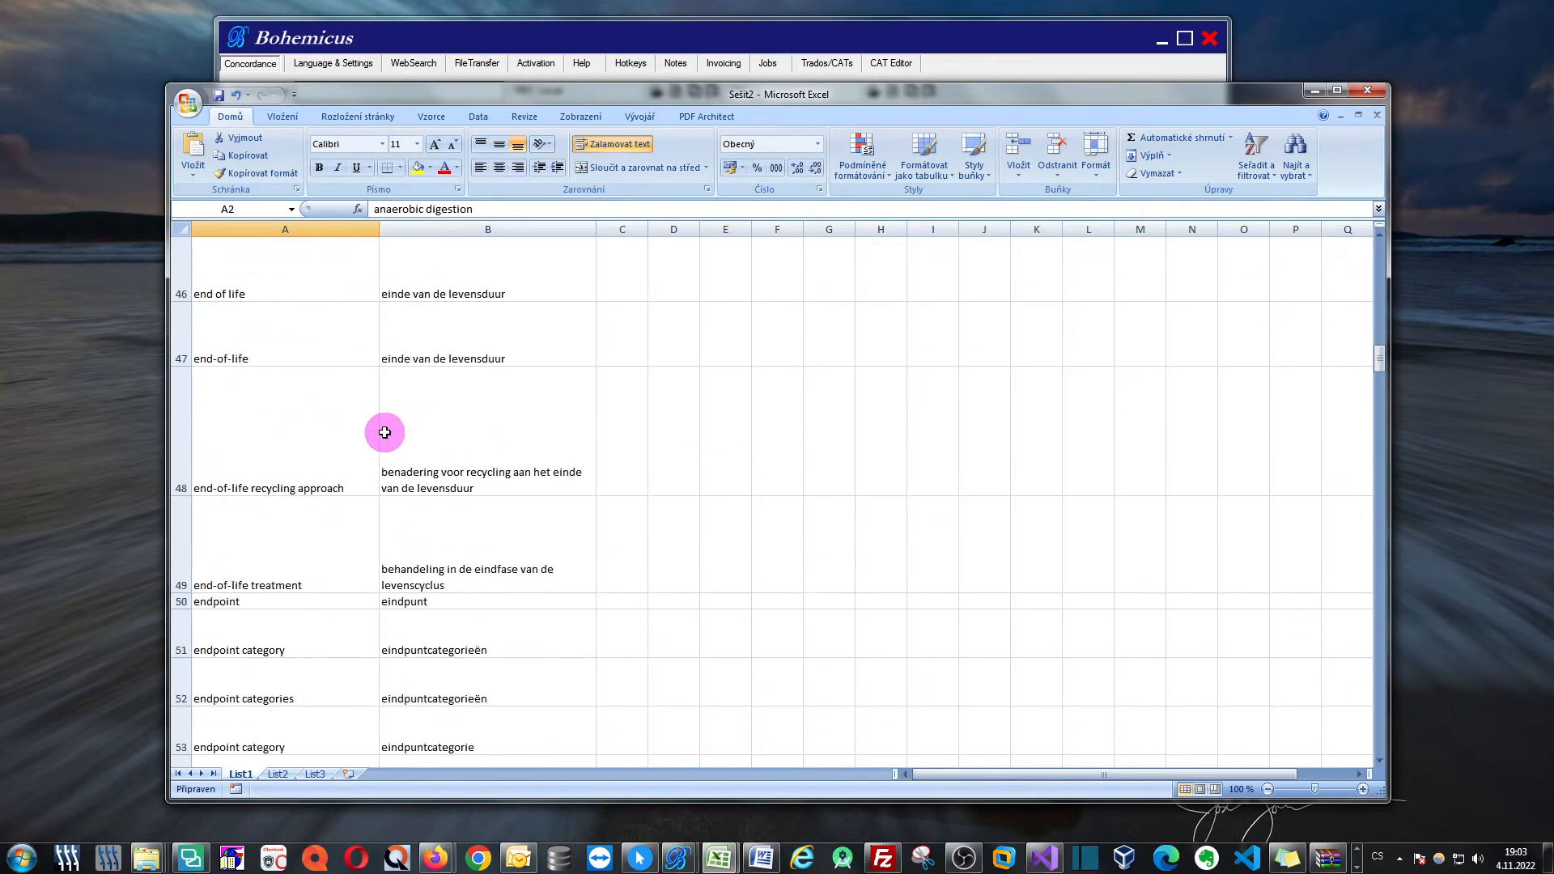
{"action": "scroll", "coordinate": [381, 426], "scroll_direction": "up", "scroll_amount": 8}
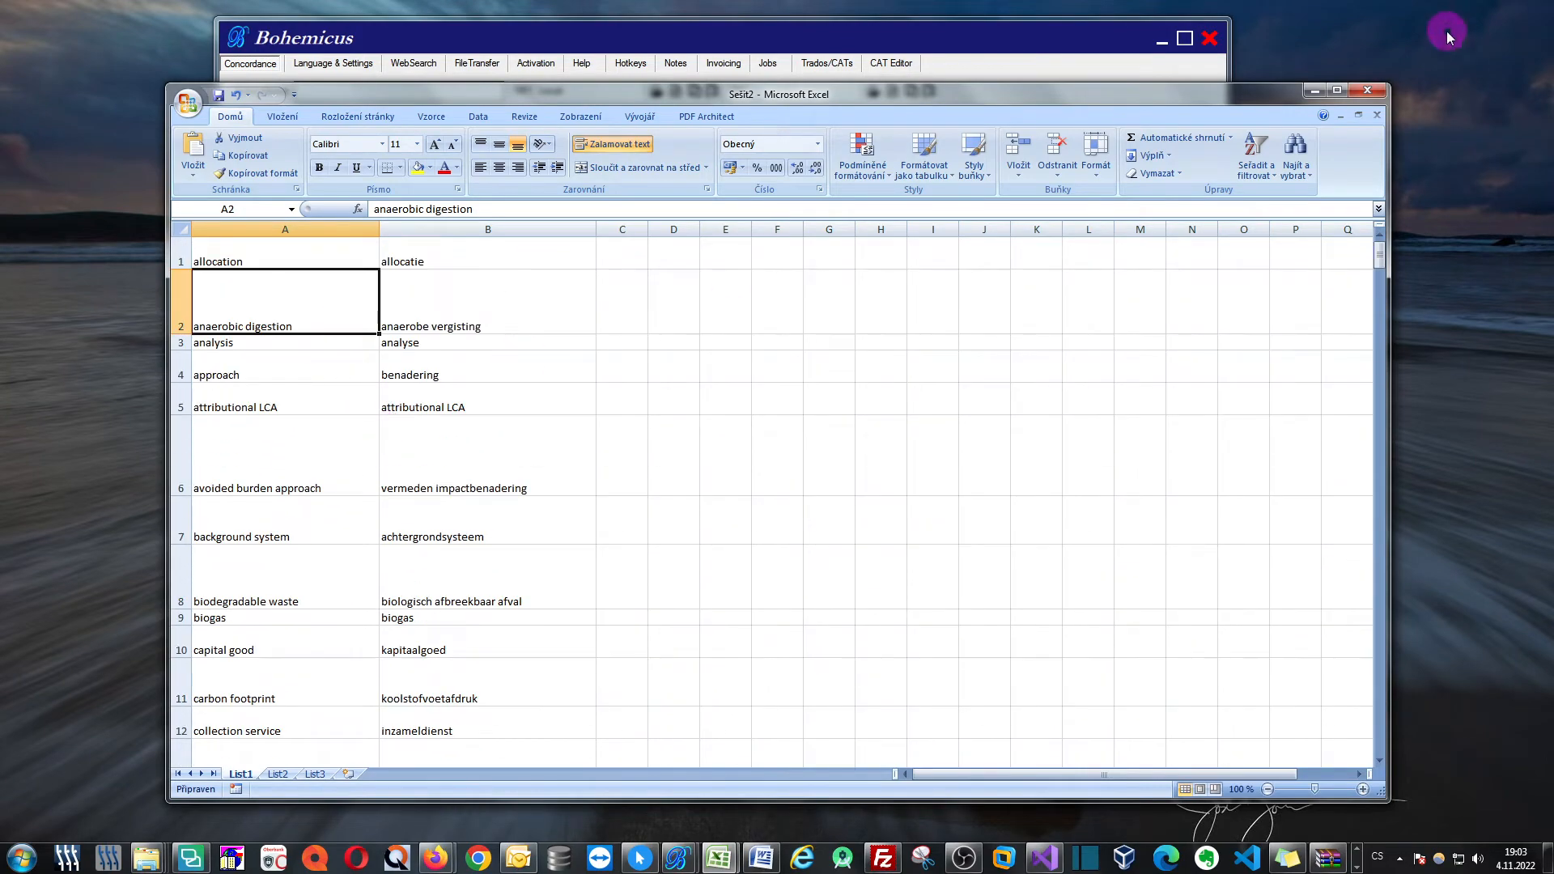
Step: Minimize the Excel workbook and the Bohemicus window, leaving the Multiterm folder window in view
{"action": "left_click", "coordinate": [1314, 90]}
{"action": "left_click", "coordinate": [1085, 287]}
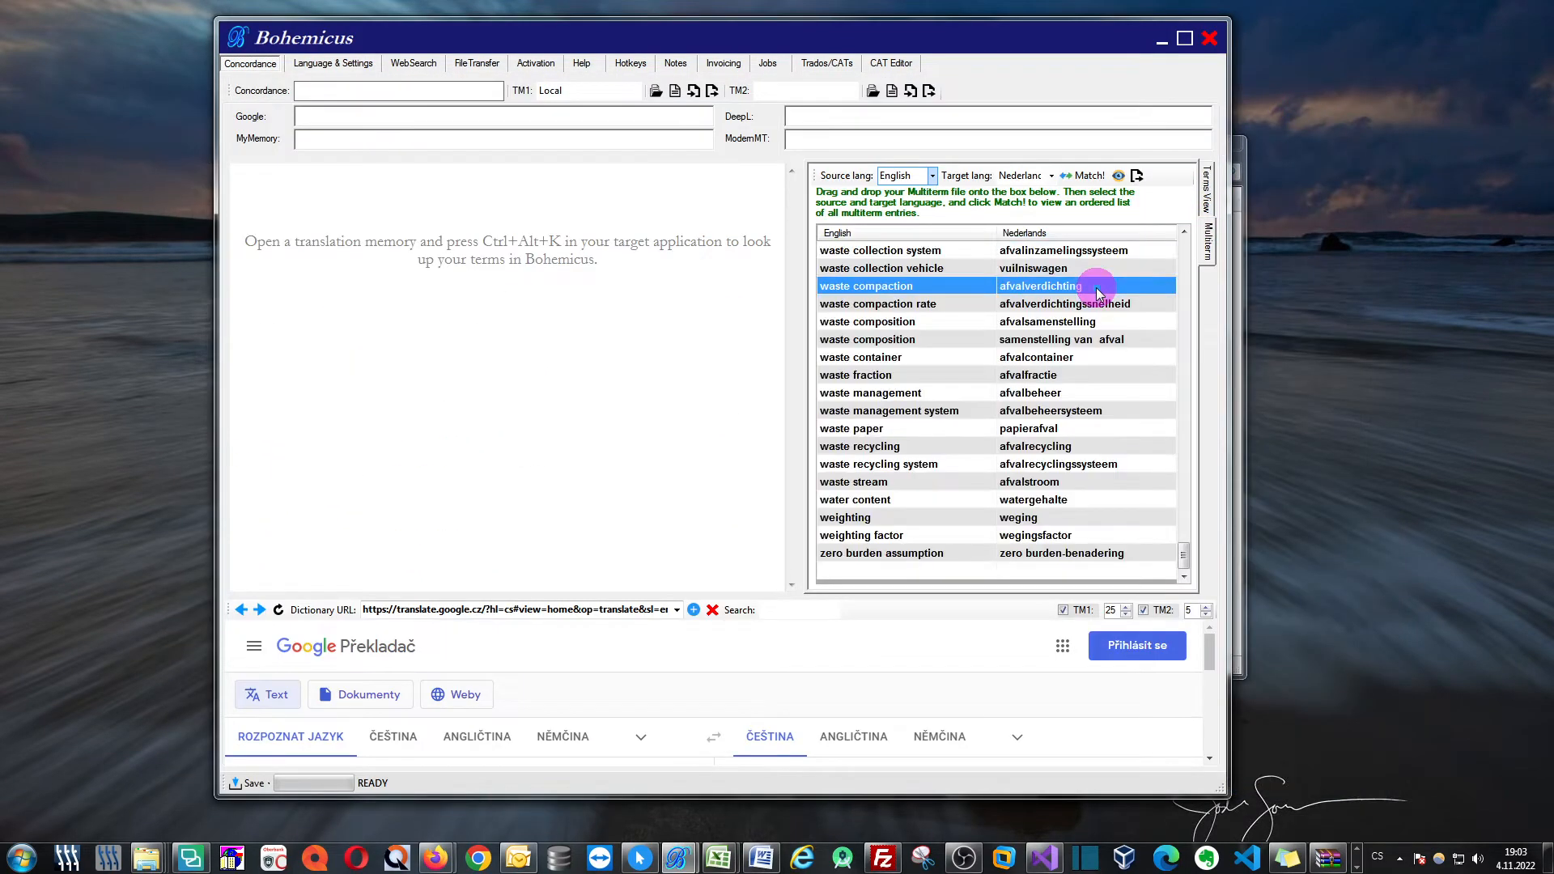
{"action": "left_click_drag", "start_coordinate": [1104, 42], "coordinate": [992, 42]}
{"action": "left_click_drag", "start_coordinate": [1164, 146], "coordinate": [854, 146]}
{"action": "left_click", "coordinate": [1051, 42]}
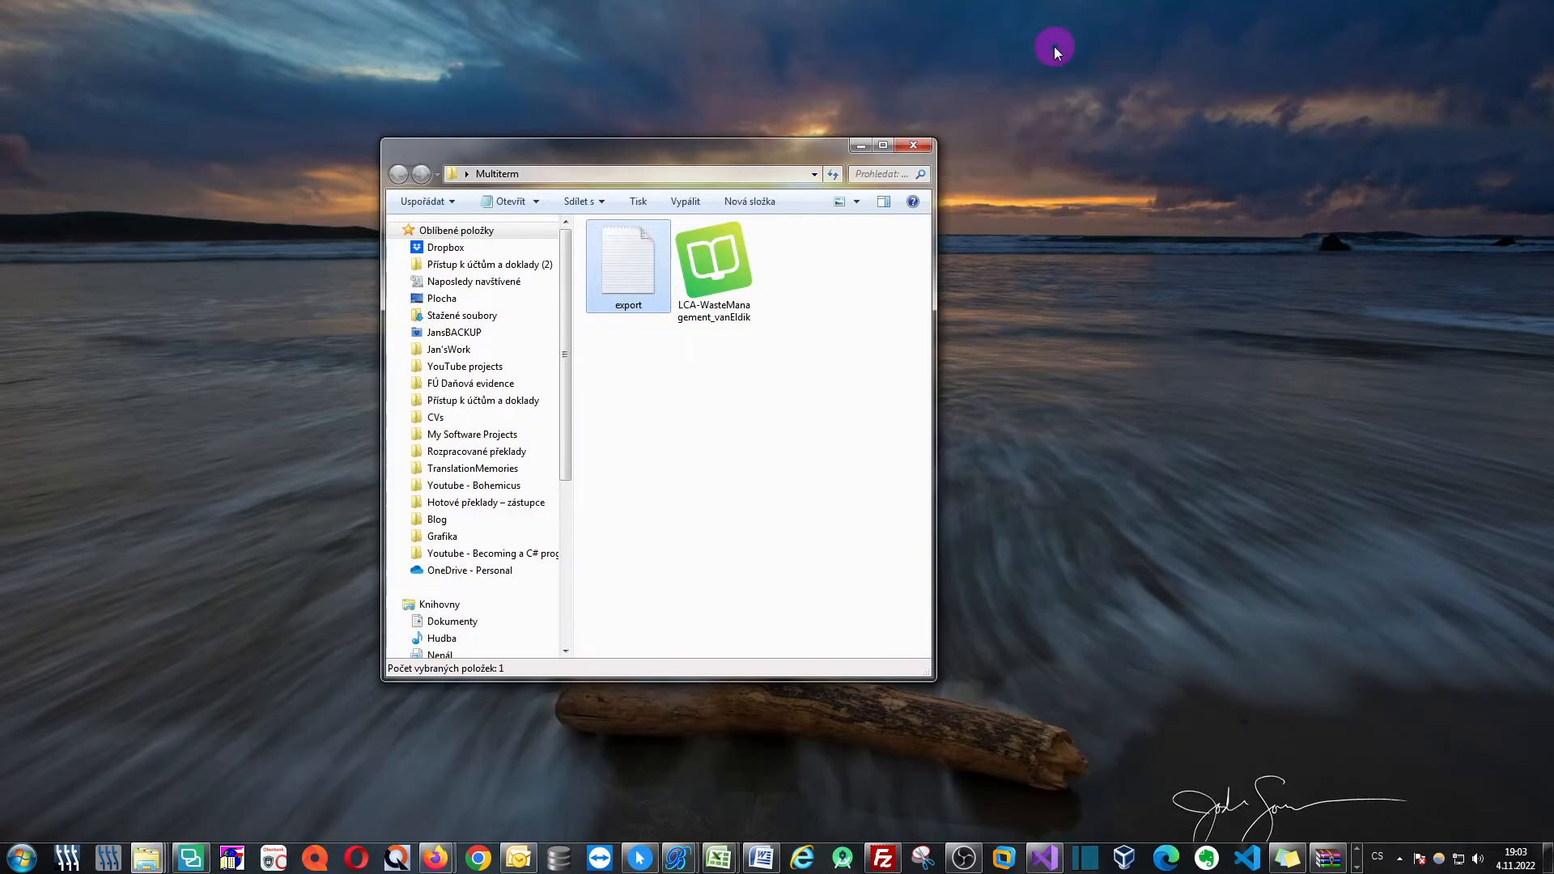
{"action": "left_click_drag", "start_coordinate": [793, 151], "coordinate": [823, 159]}
{"action": "left_click", "coordinate": [773, 236]}
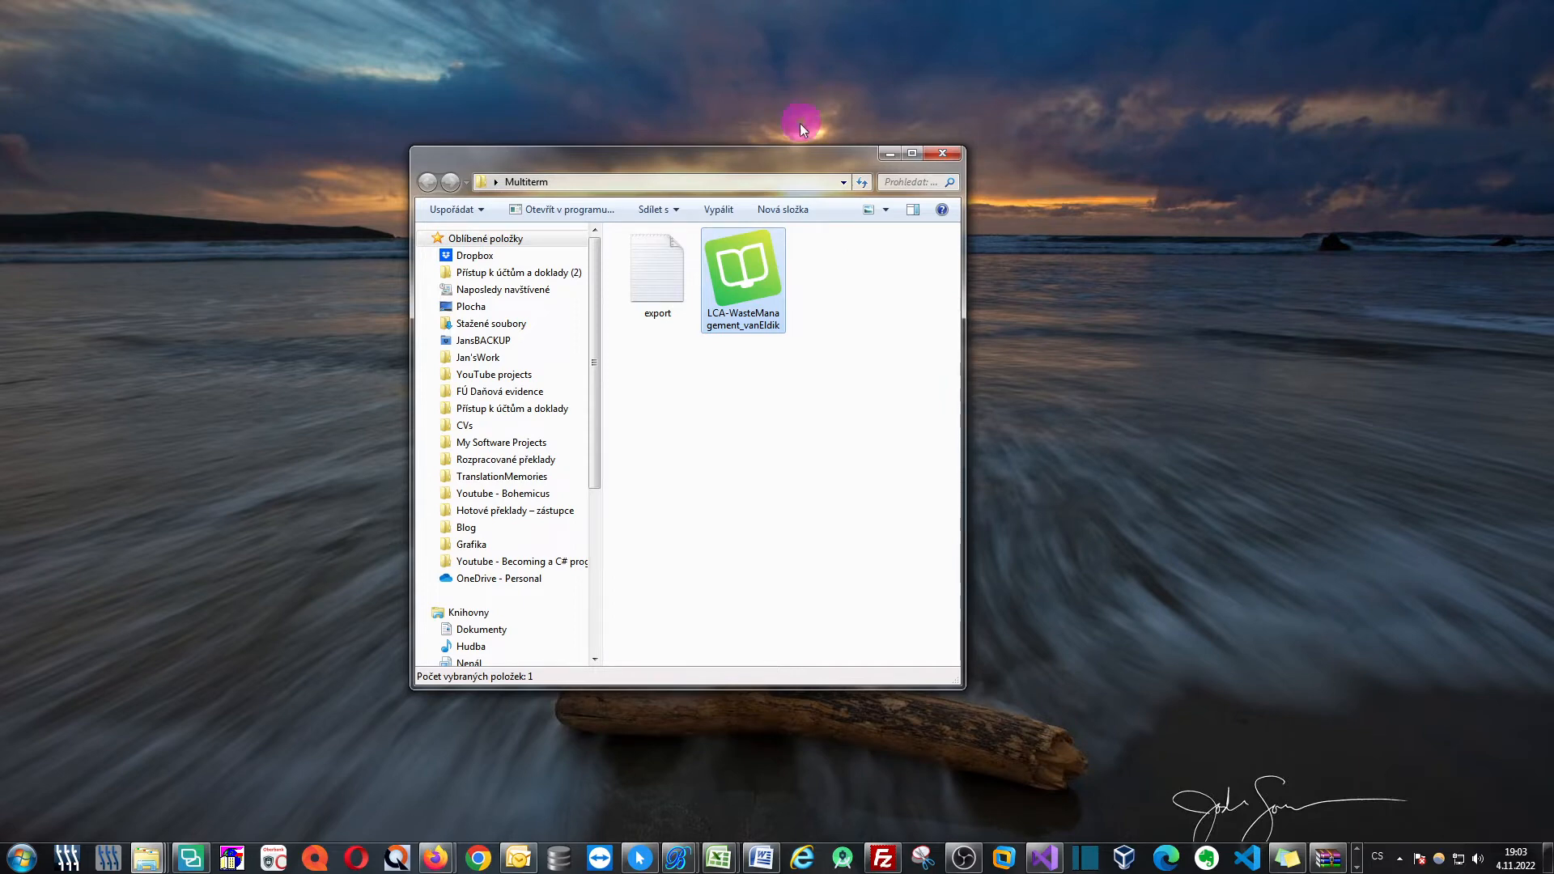
{"action": "right_click", "coordinate": [755, 275]}
{"action": "left_click", "coordinate": [777, 167]}
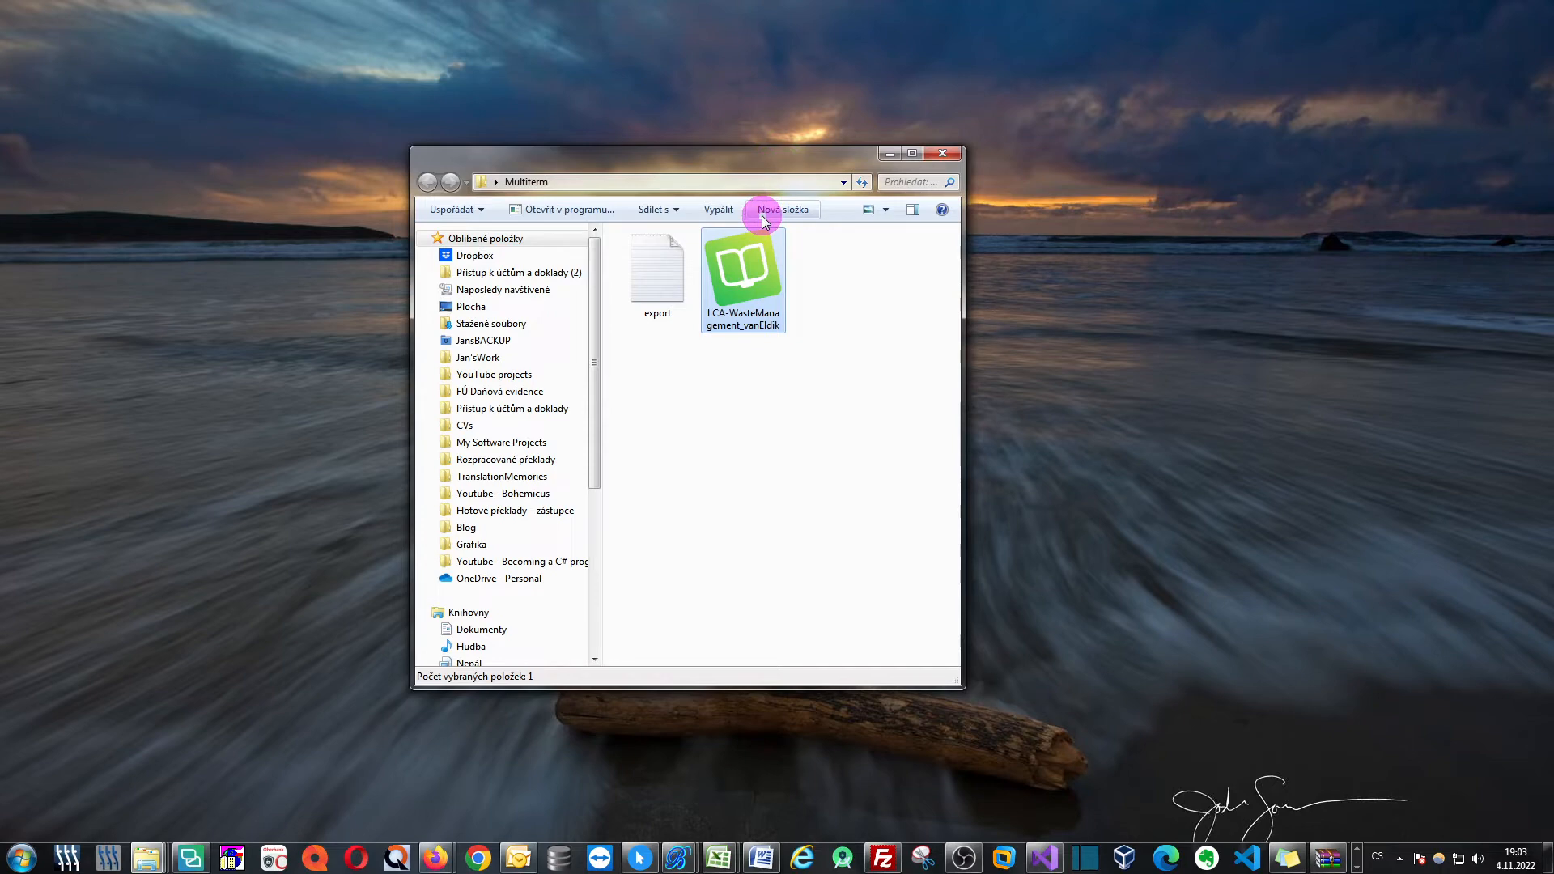
Step: Rename the LCA-WasteManagement_vanEldik termbase file to LCA-WasteManagement_vanEldik.sdltb.mdb
{"action": "right_click", "coordinate": [749, 277]}
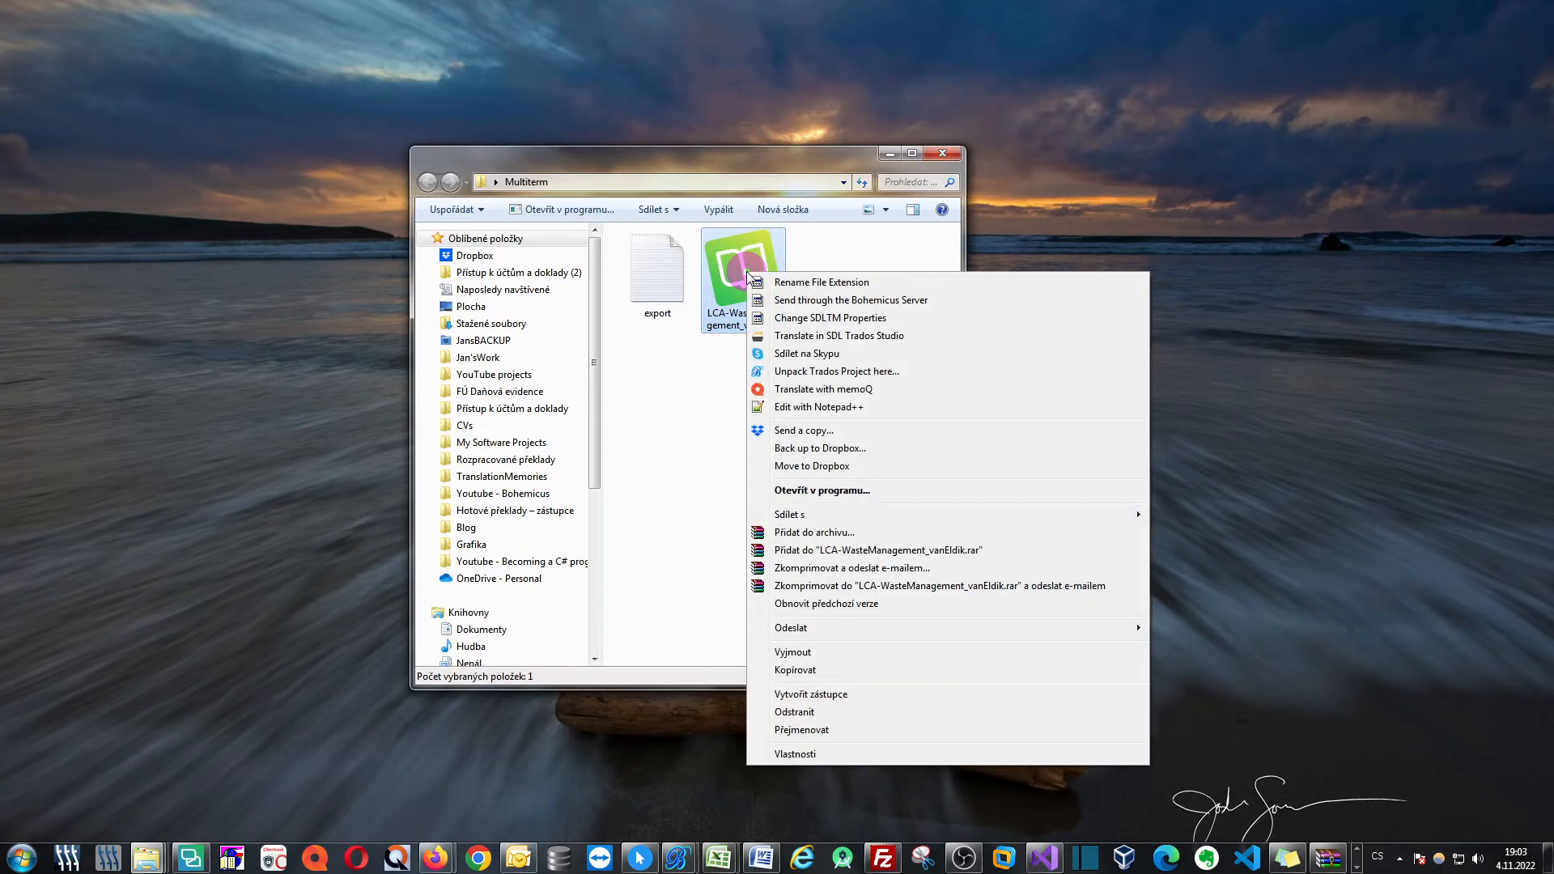
{"action": "left_click", "coordinate": [844, 282]}
{"action": "left_click", "coordinate": [827, 424]}
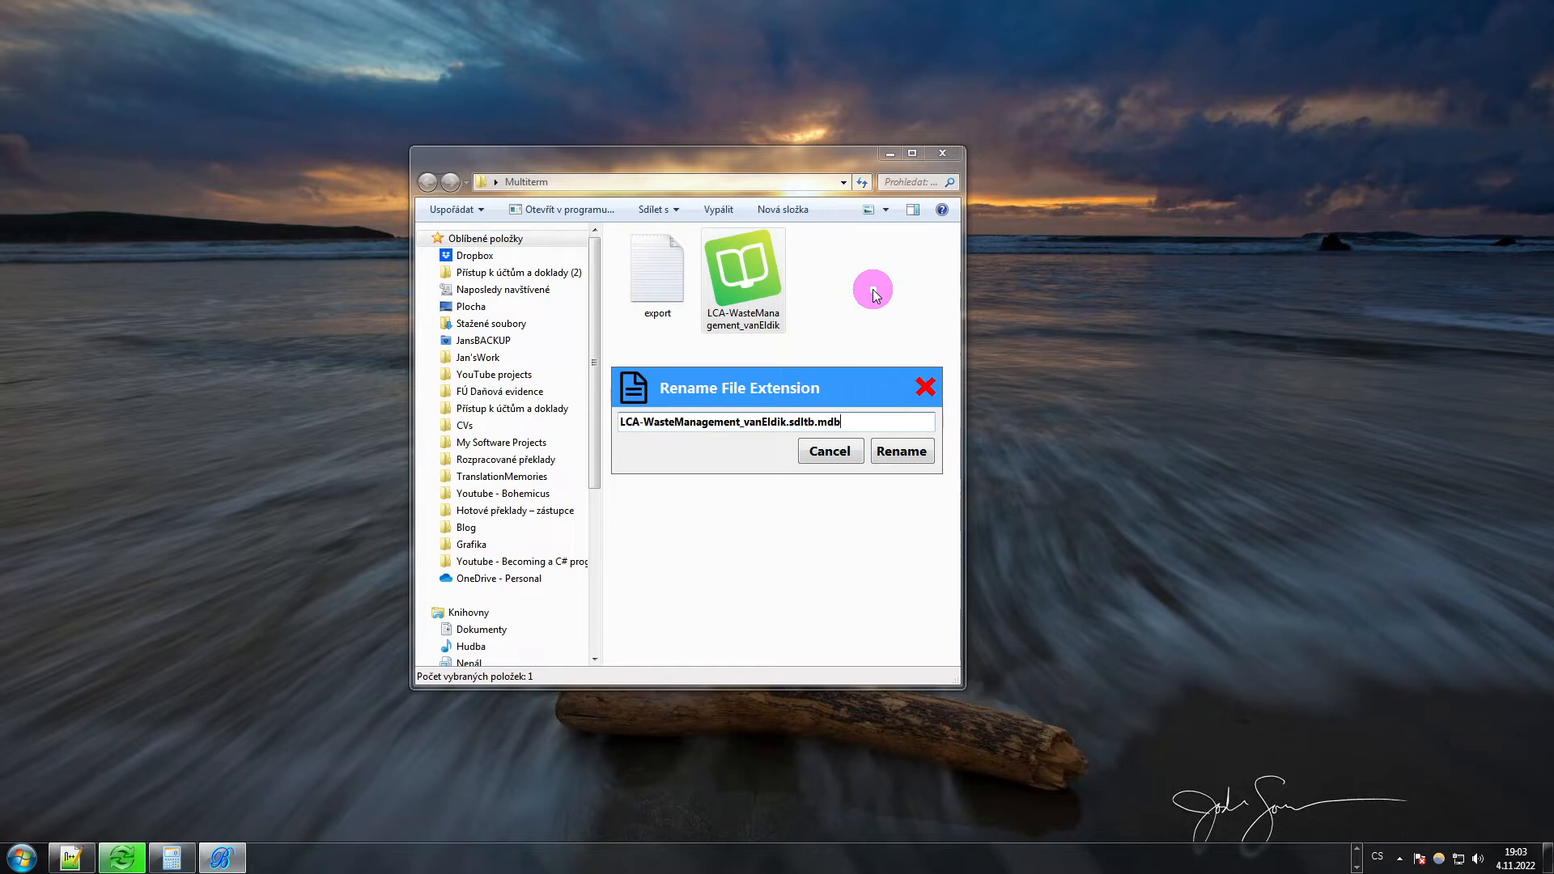
{"action": "left_click_drag", "start_coordinate": [857, 423], "coordinate": [817, 422]}
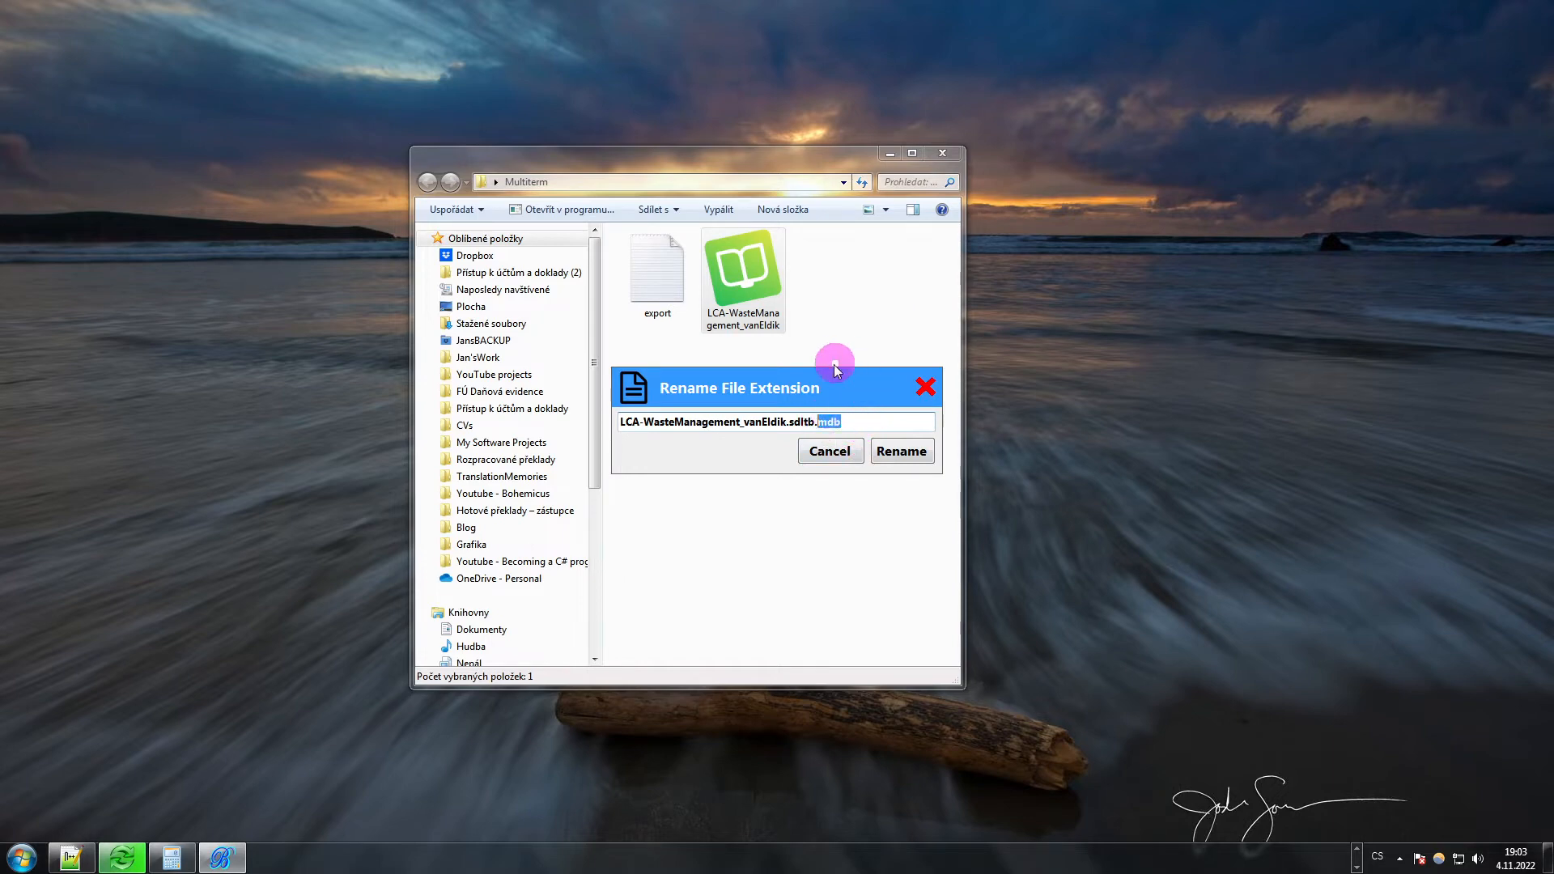
{"action": "left_click", "coordinate": [899, 451]}
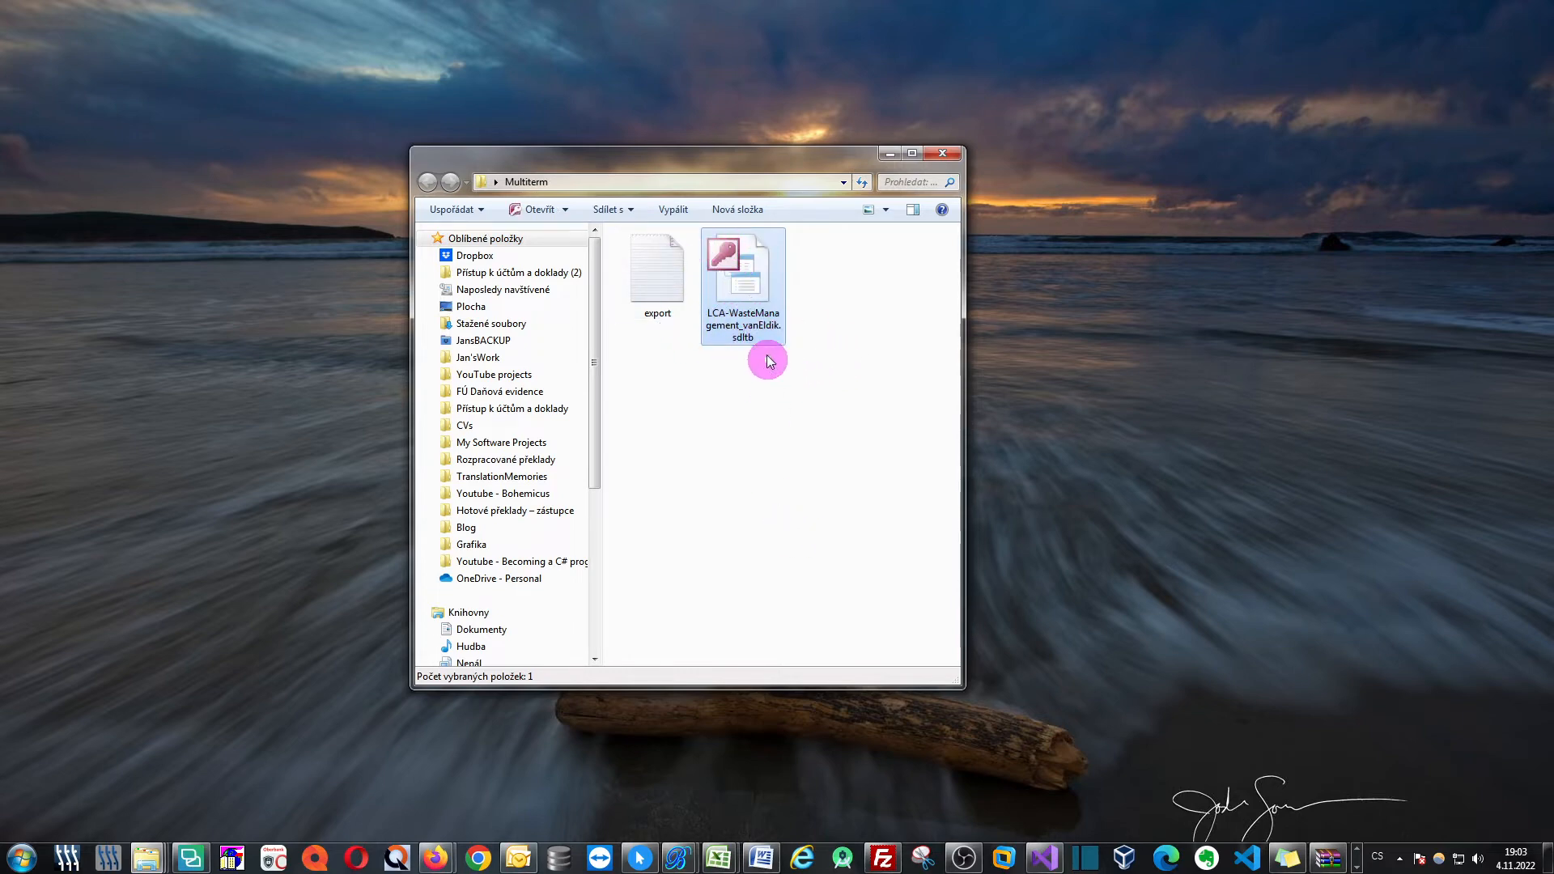
Step: Open the renamed database in Microsoft Access, view the language names in the mtIndexes table, and minimize that table
{"action": "double_click", "coordinate": [758, 280]}
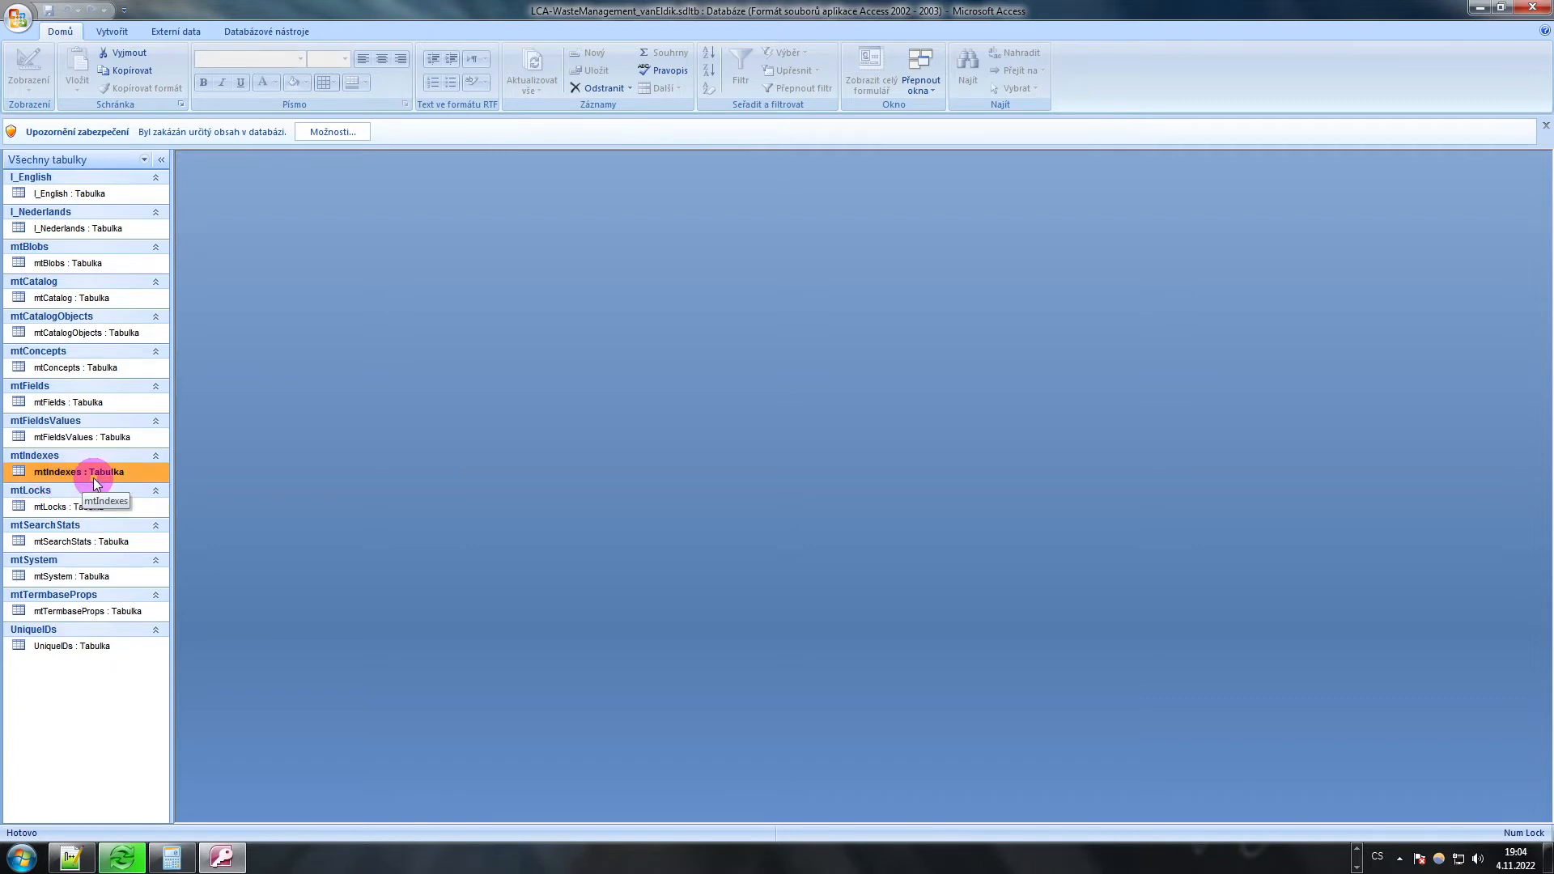
{"action": "double_click", "coordinate": [55, 474]}
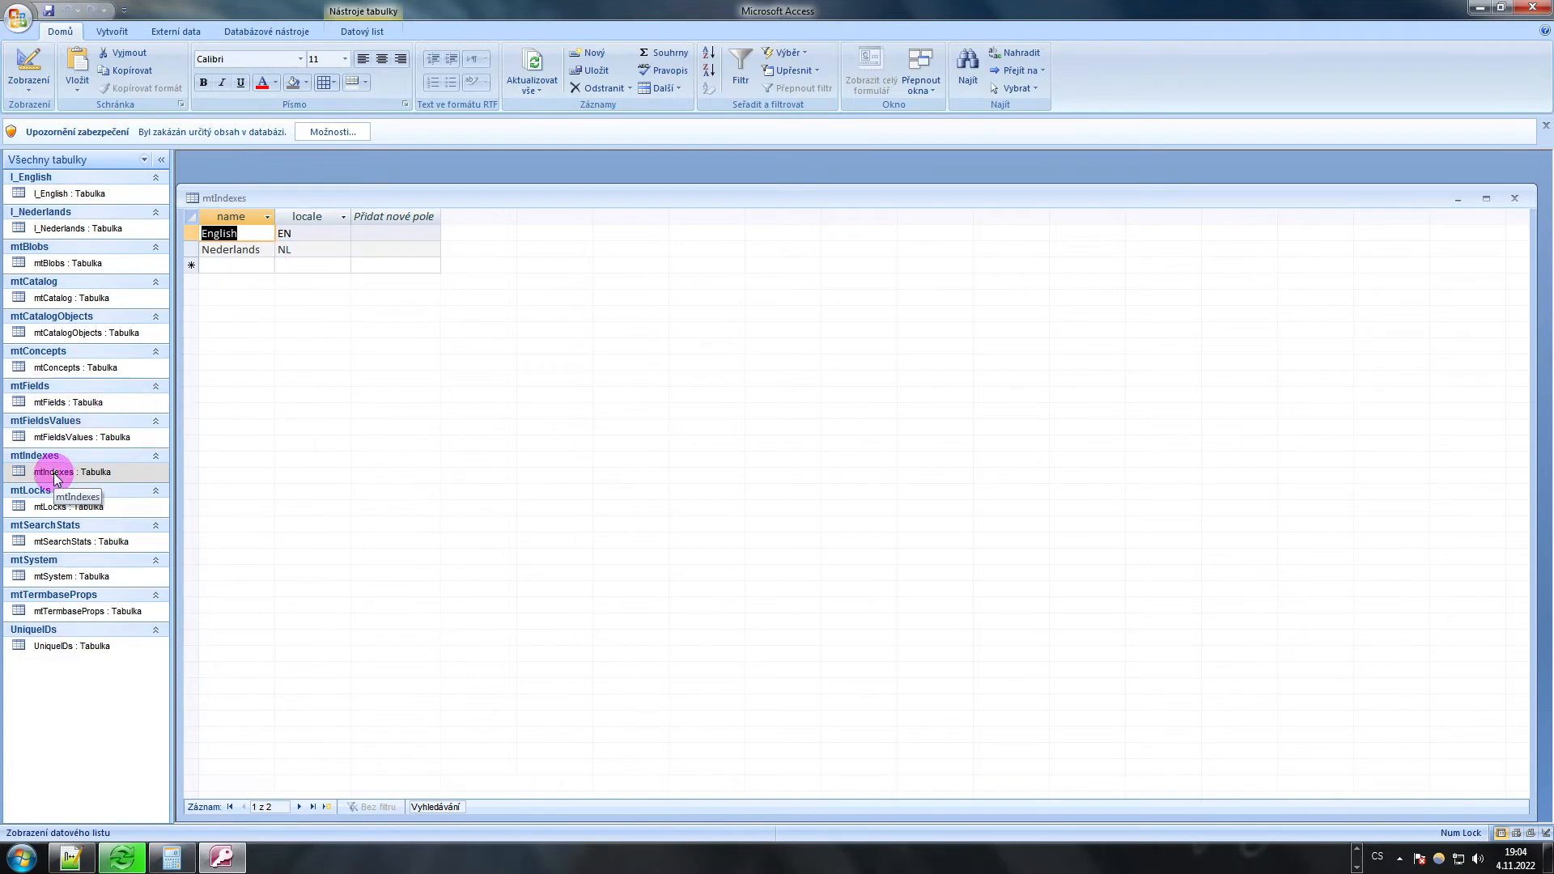
{"action": "left_click", "coordinate": [231, 233]}
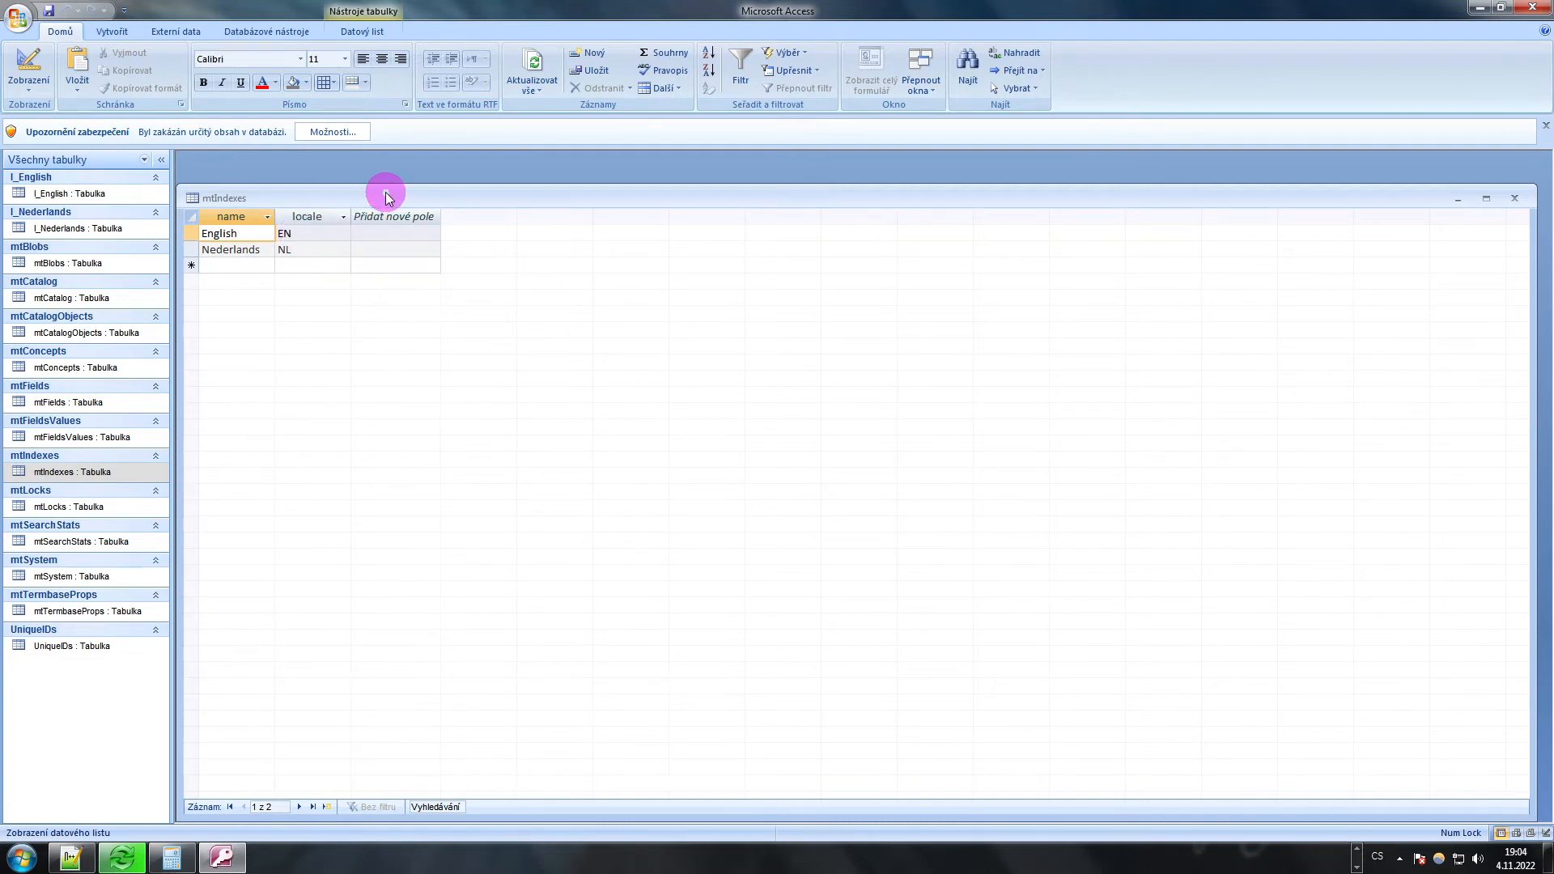
{"action": "left_click_drag", "start_coordinate": [386, 195], "coordinate": [421, 188]}
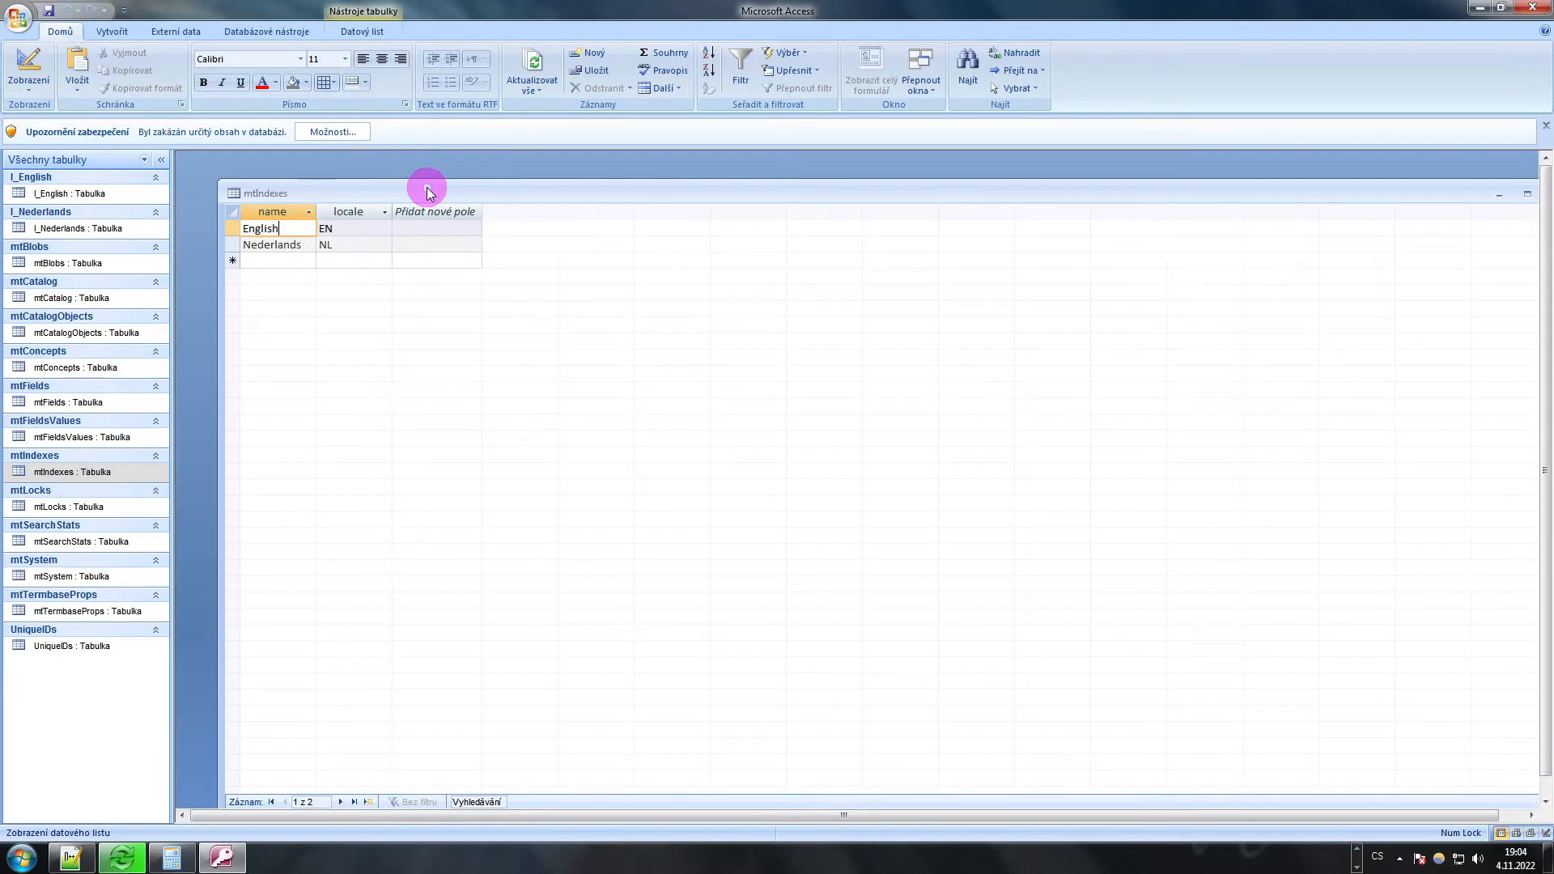
{"action": "left_click", "coordinate": [297, 245]}
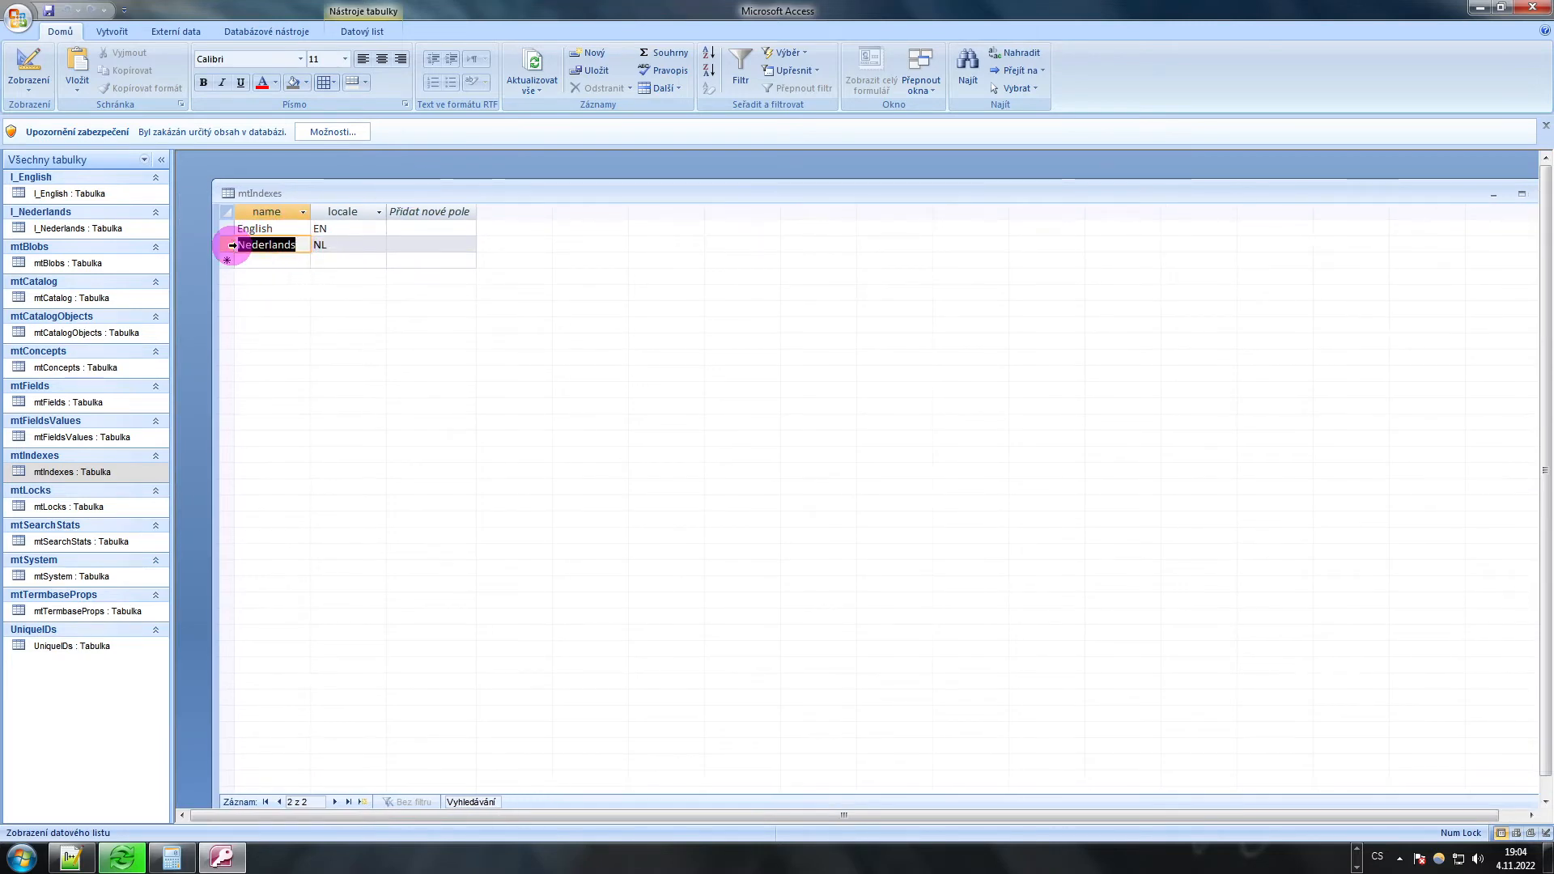
{"action": "left_click", "coordinate": [252, 228]}
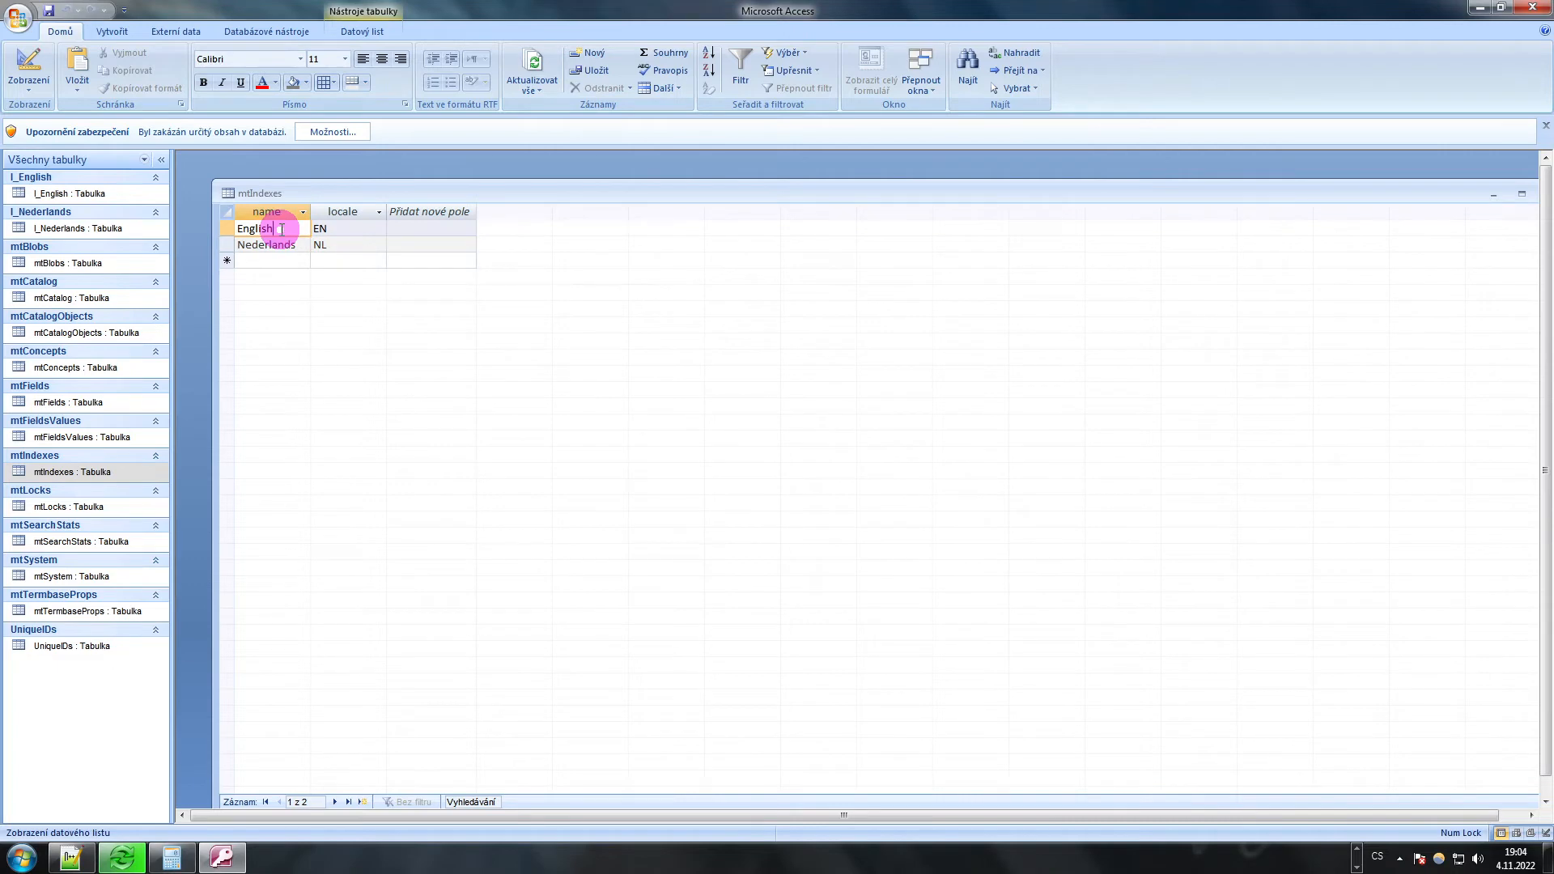
{"action": "left_click", "coordinate": [1492, 194]}
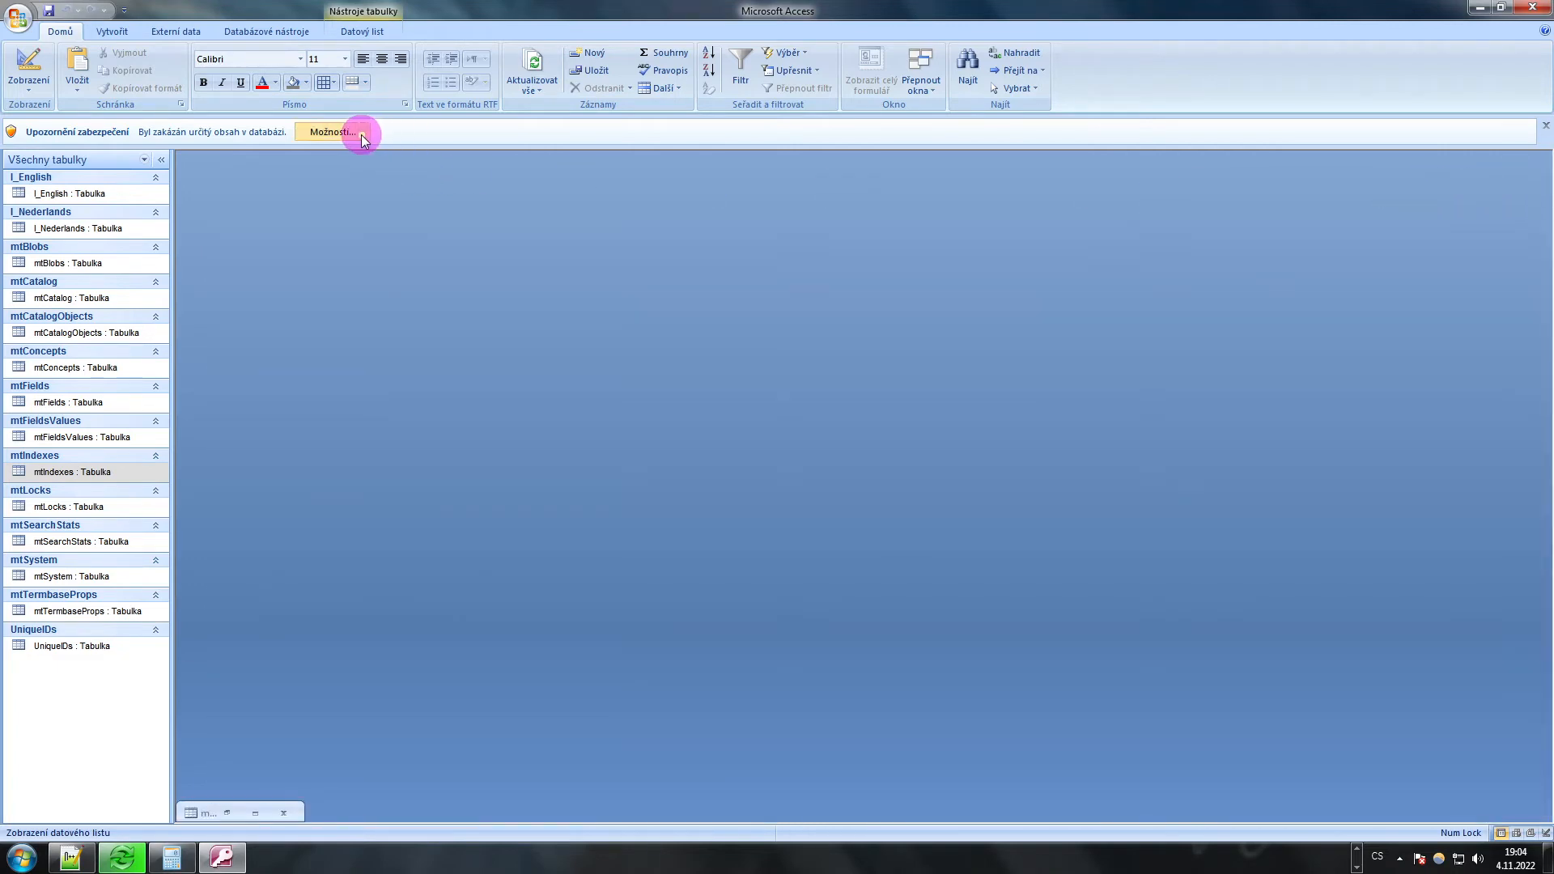
{"action": "left_click", "coordinate": [58, 195]}
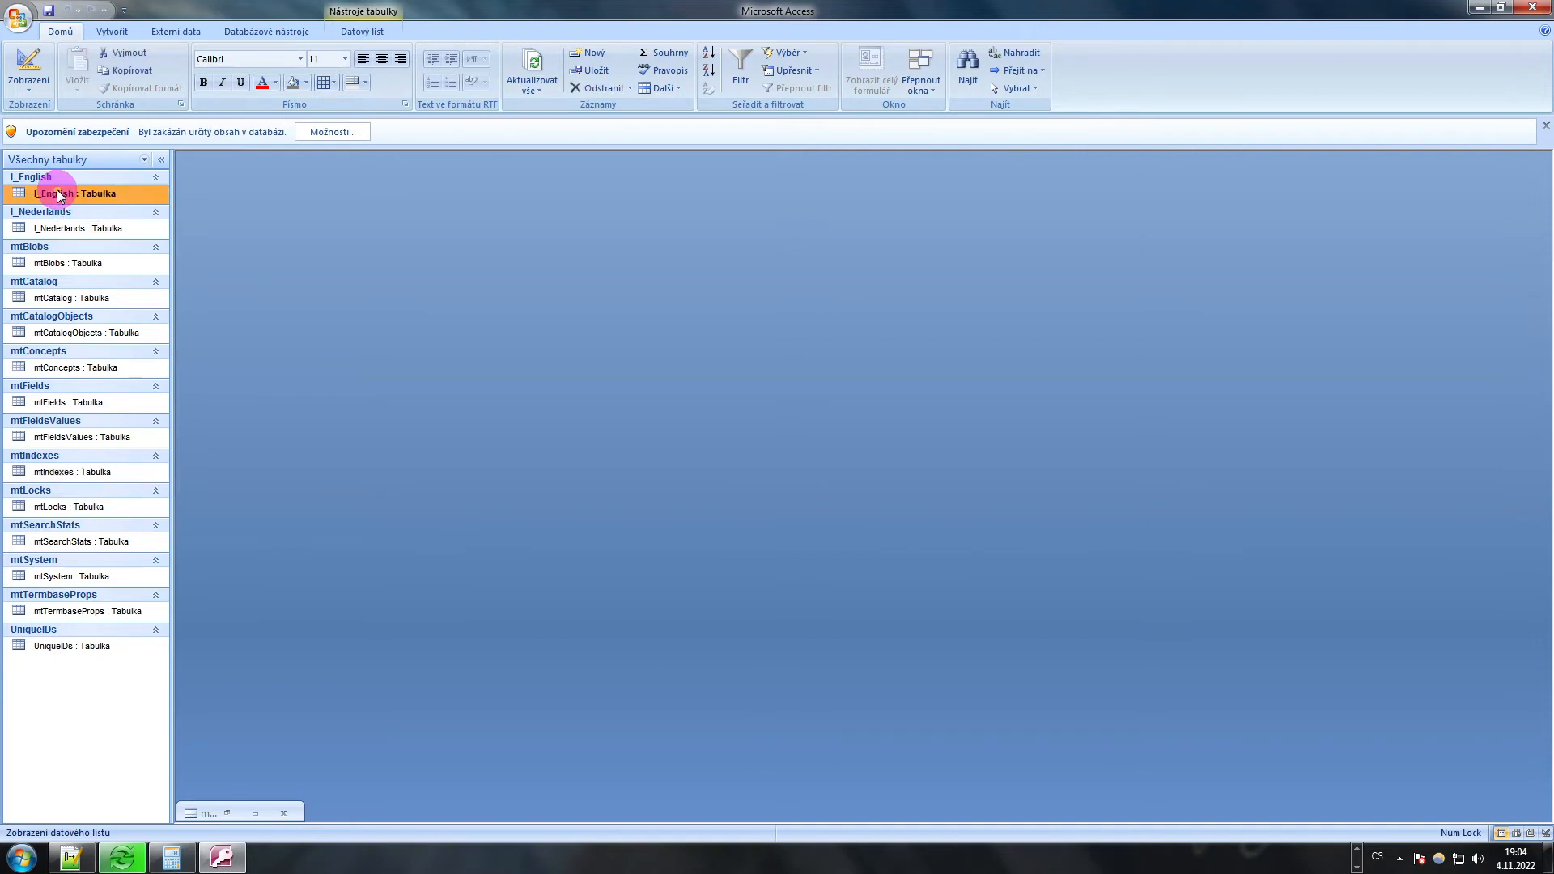
{"action": "left_click", "coordinate": [71, 229]}
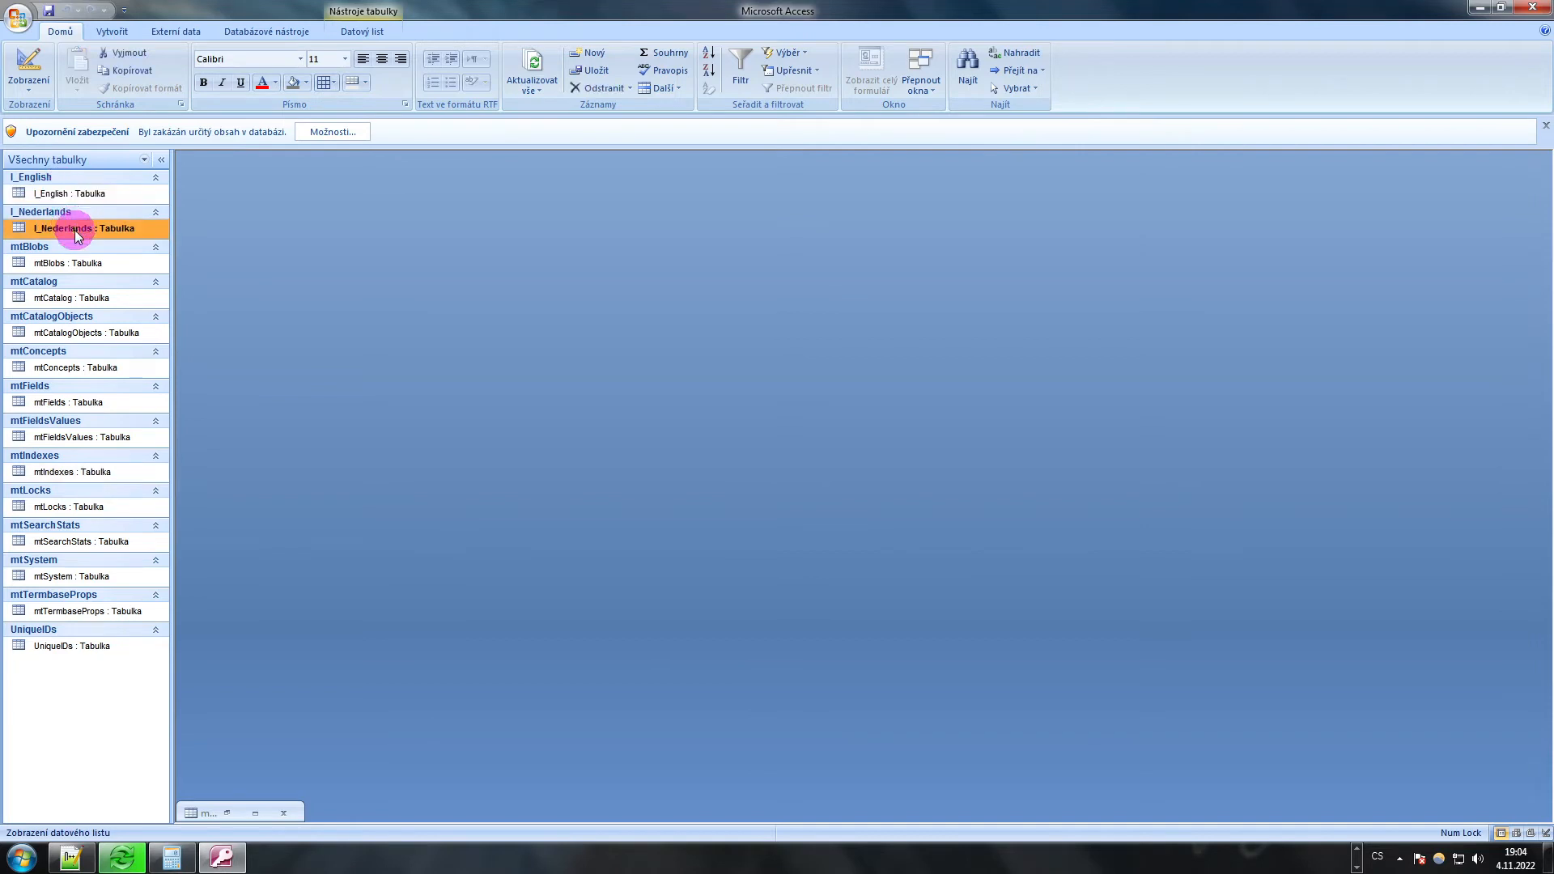
{"action": "left_click", "coordinate": [47, 197]}
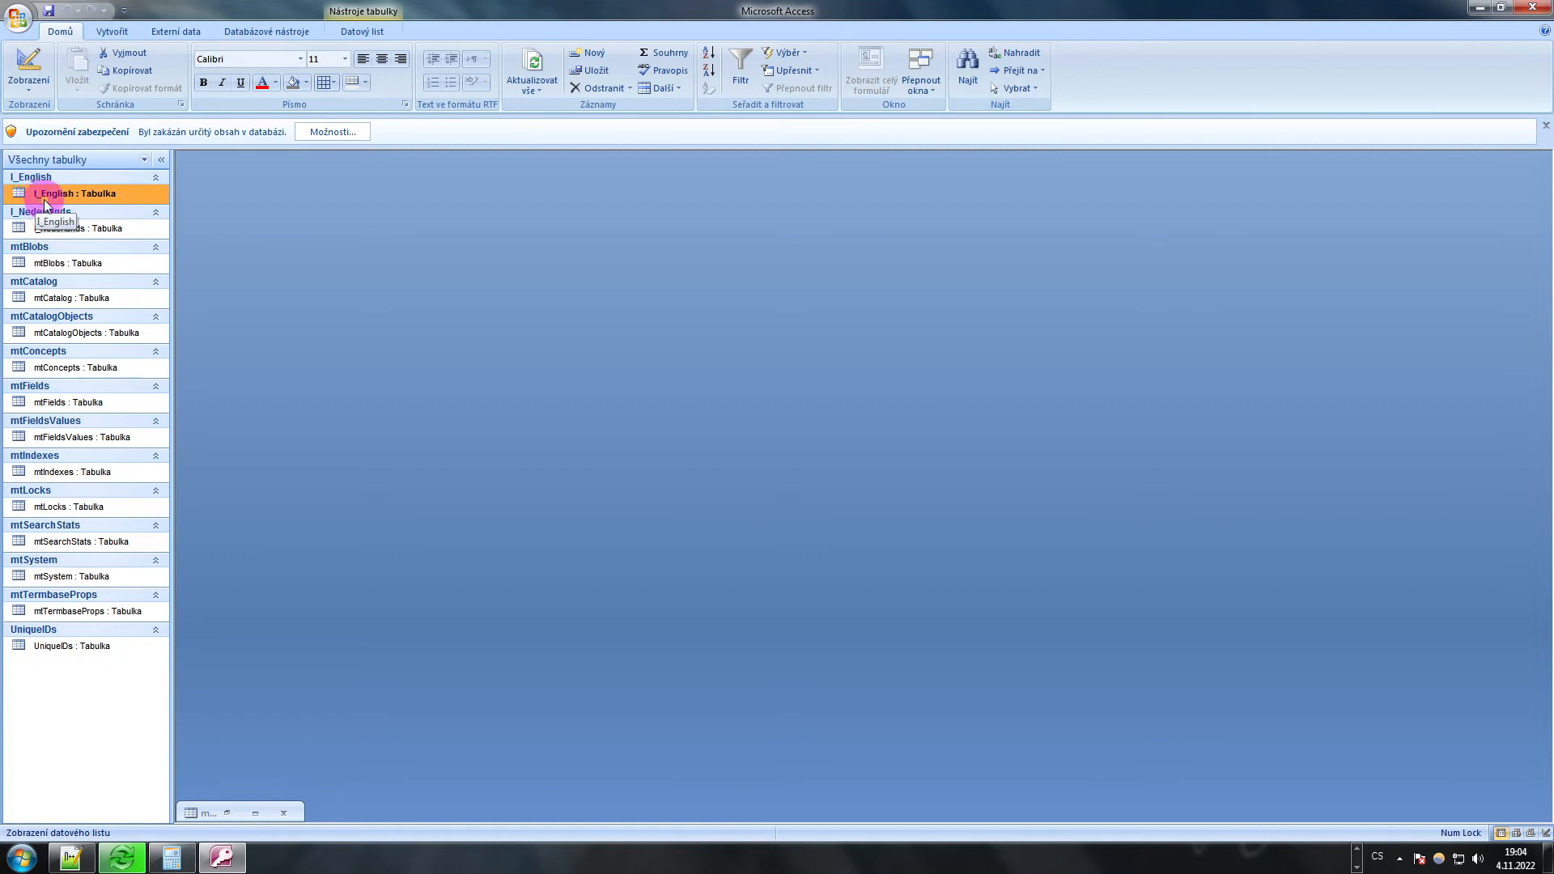
{"action": "left_click", "coordinate": [50, 227]}
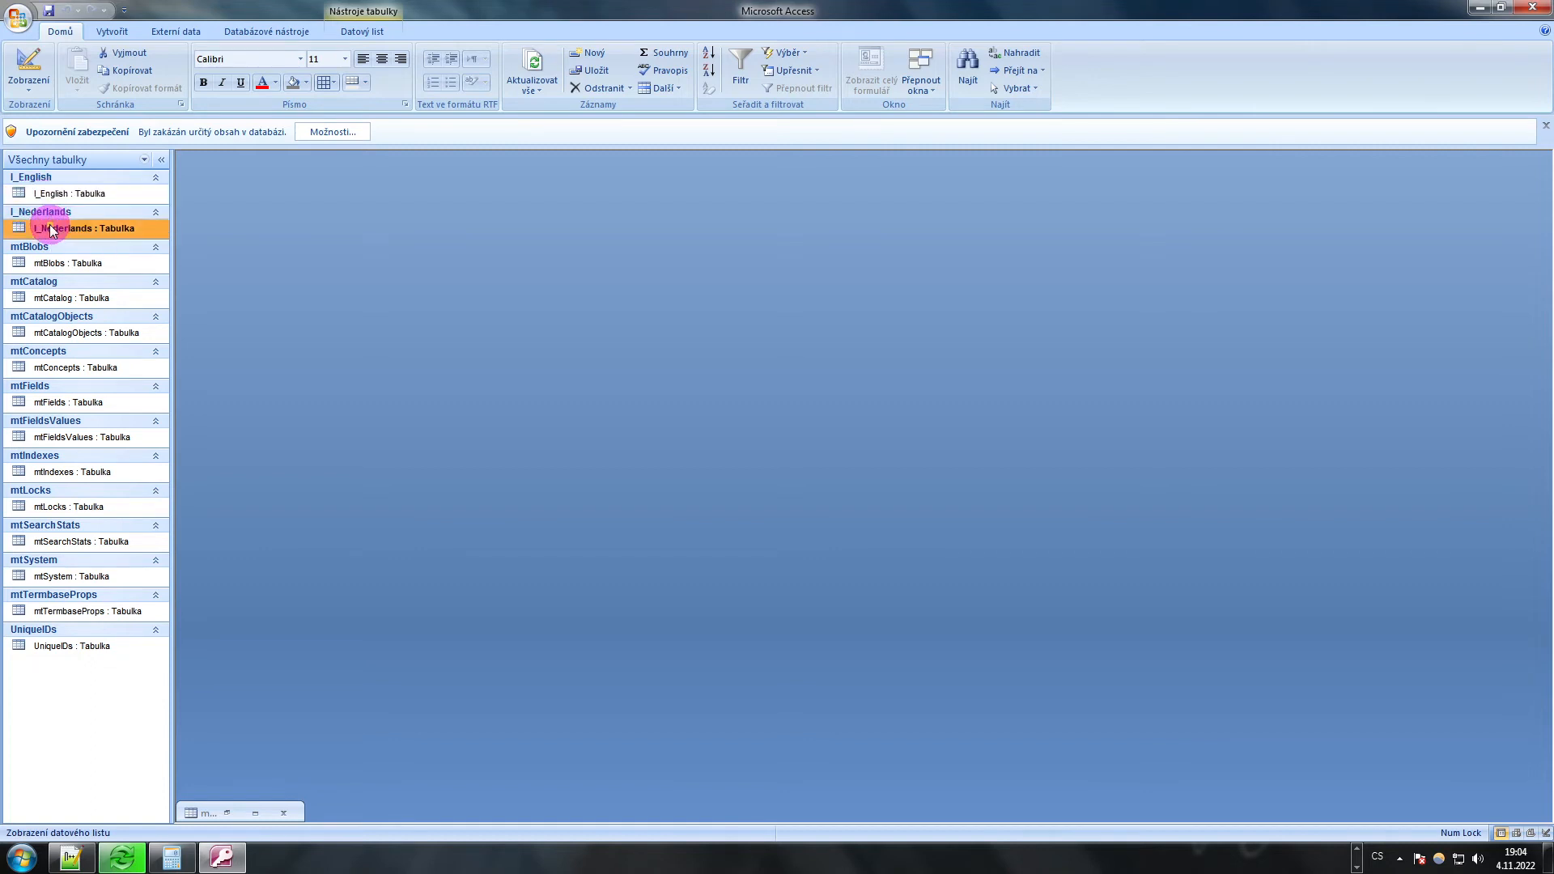
{"action": "left_click", "coordinate": [49, 194]}
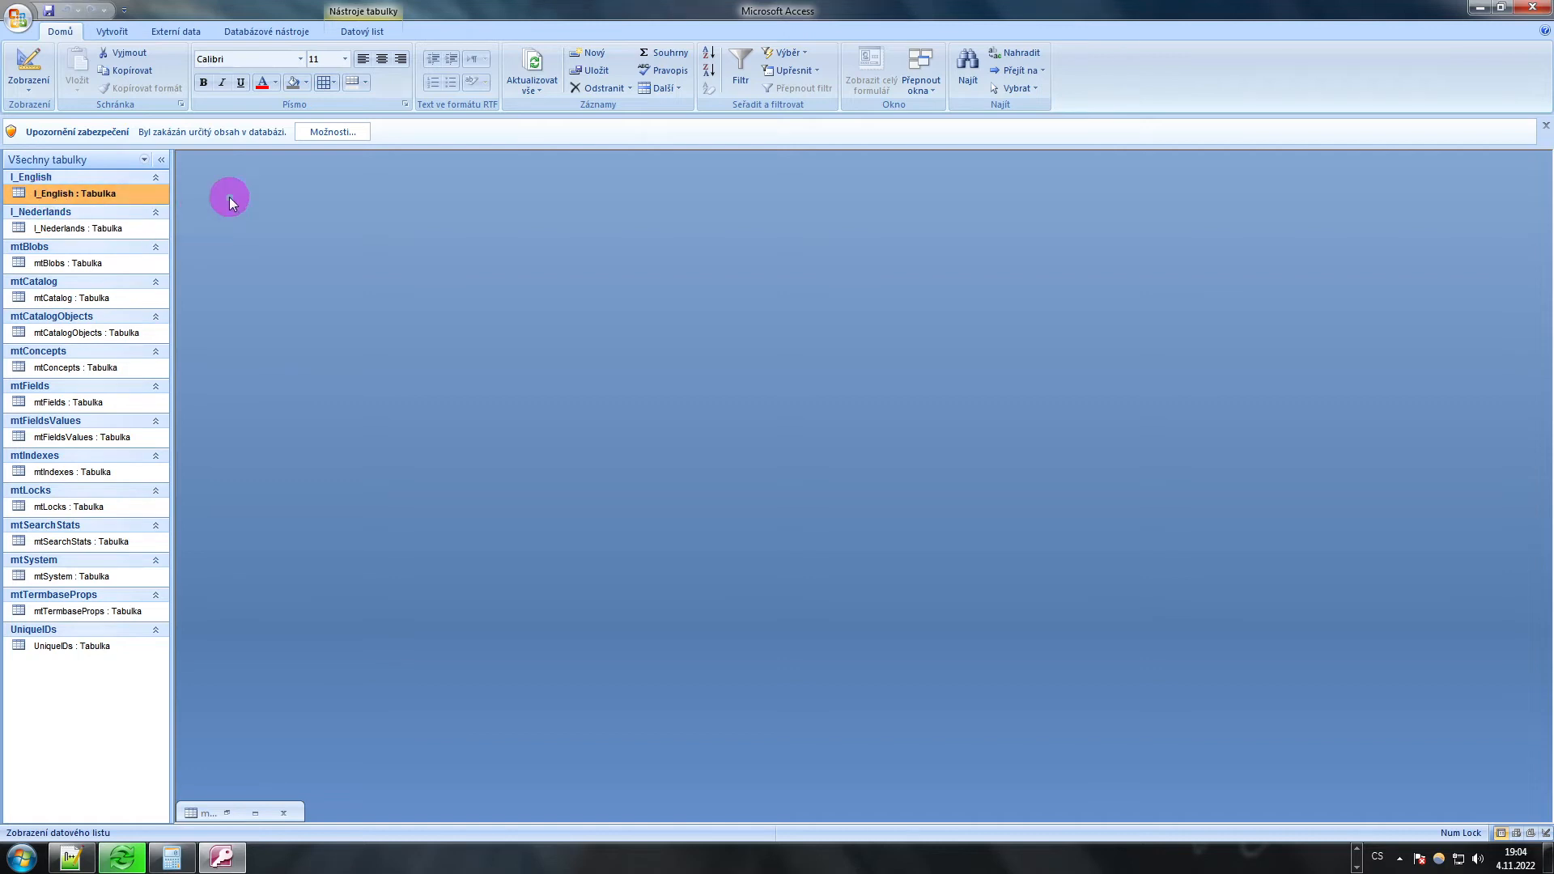
{"action": "left_click", "coordinate": [47, 222]}
{"action": "left_click", "coordinate": [49, 195]}
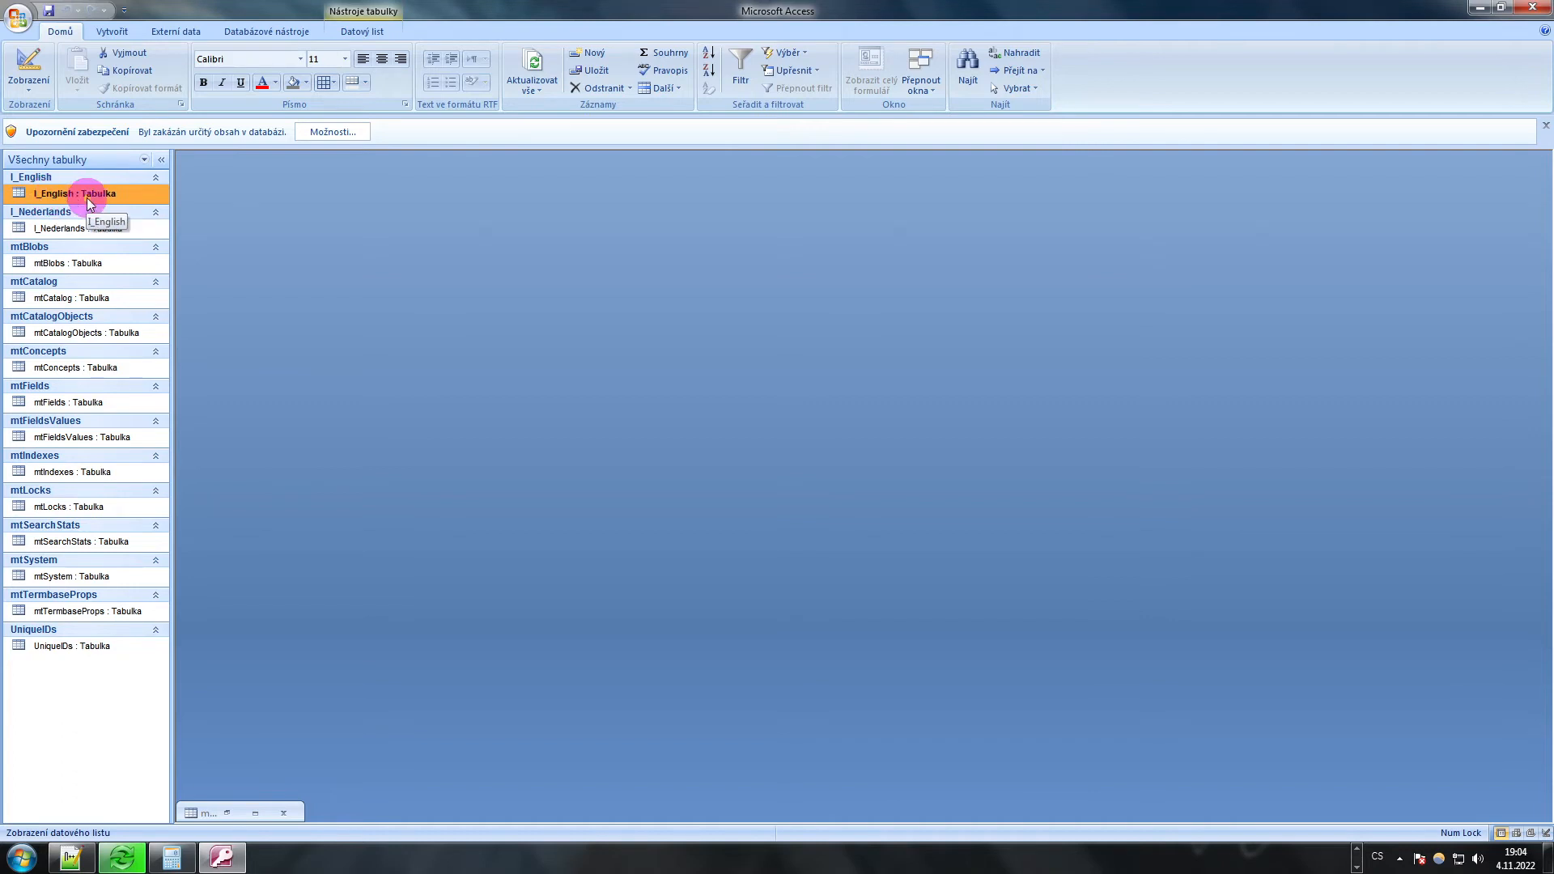
Step: Open the I_English table, widen its origterm column to show the full terms, and copy that column
{"action": "double_click", "coordinate": [55, 198]}
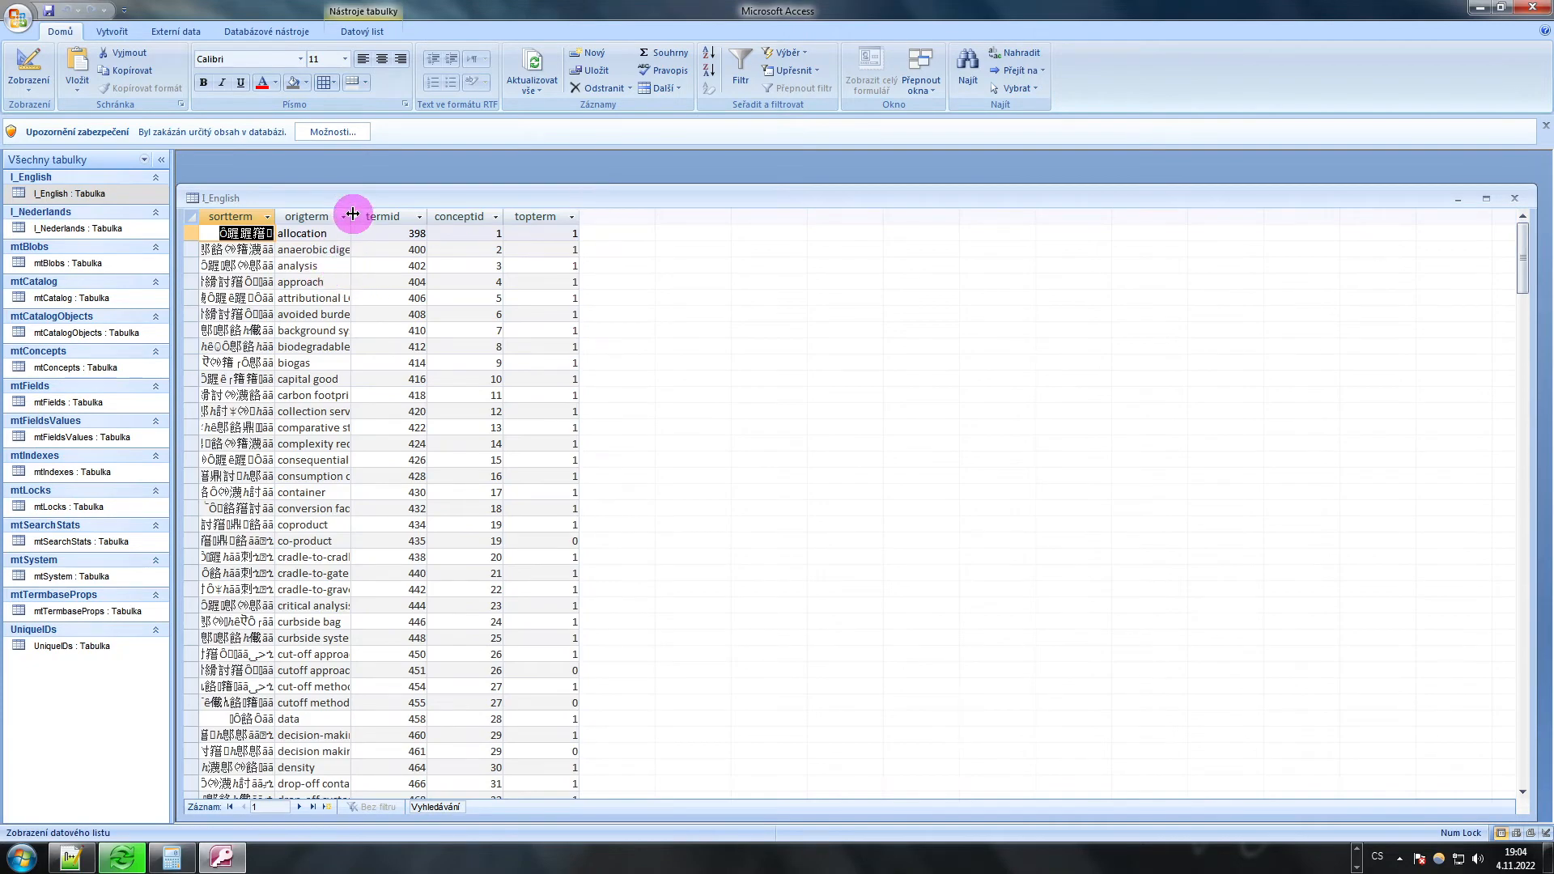
{"action": "left_click_drag", "start_coordinate": [351, 216], "coordinate": [499, 216]}
{"action": "left_click", "coordinate": [374, 240]}
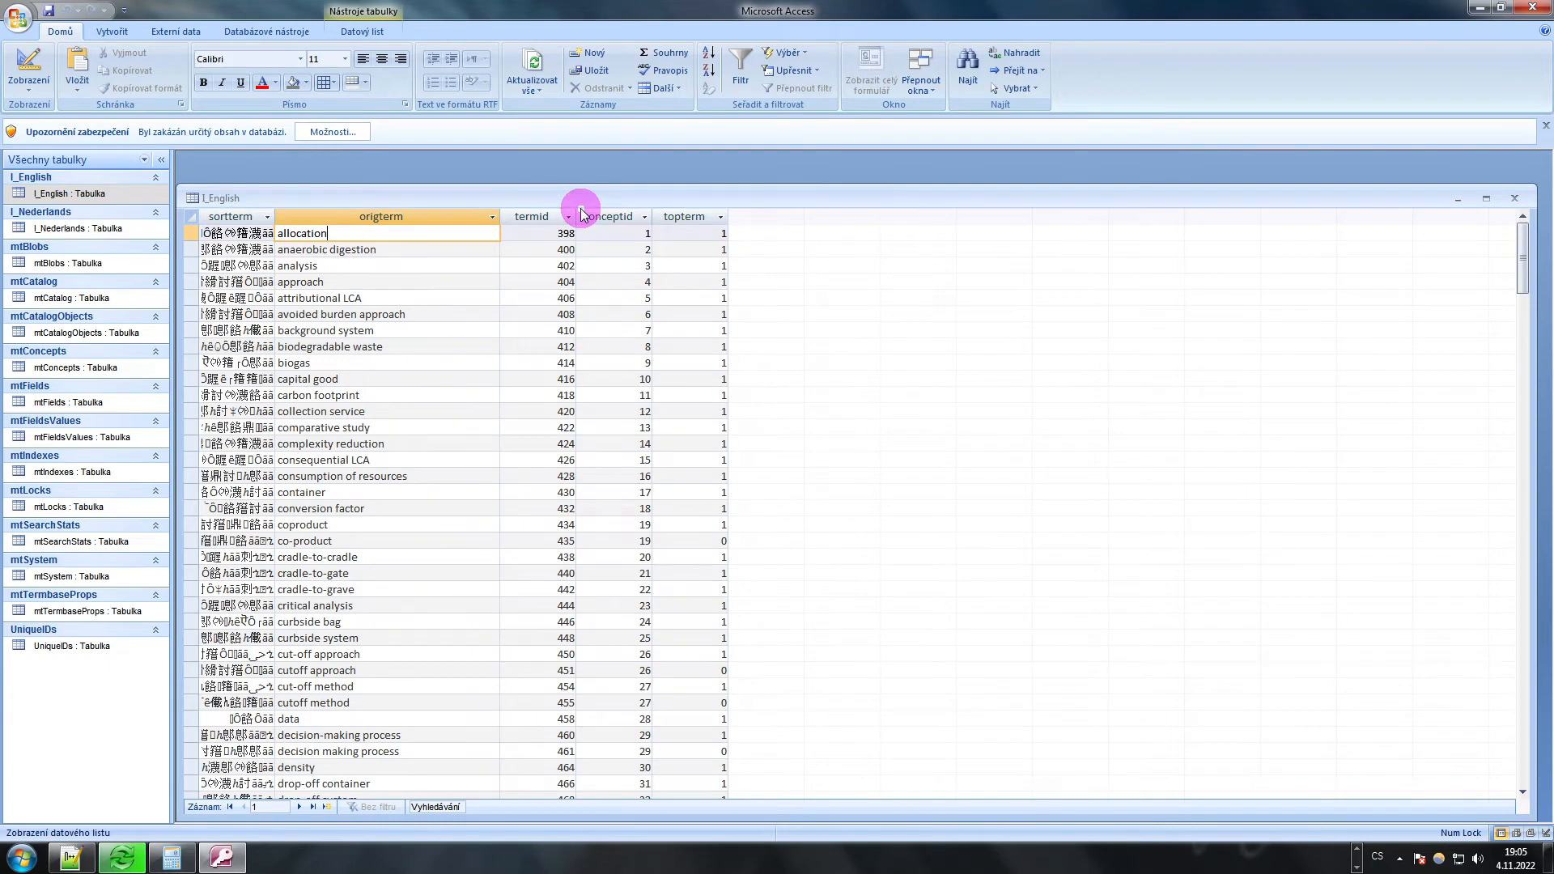
{"action": "left_click", "coordinate": [443, 216]}
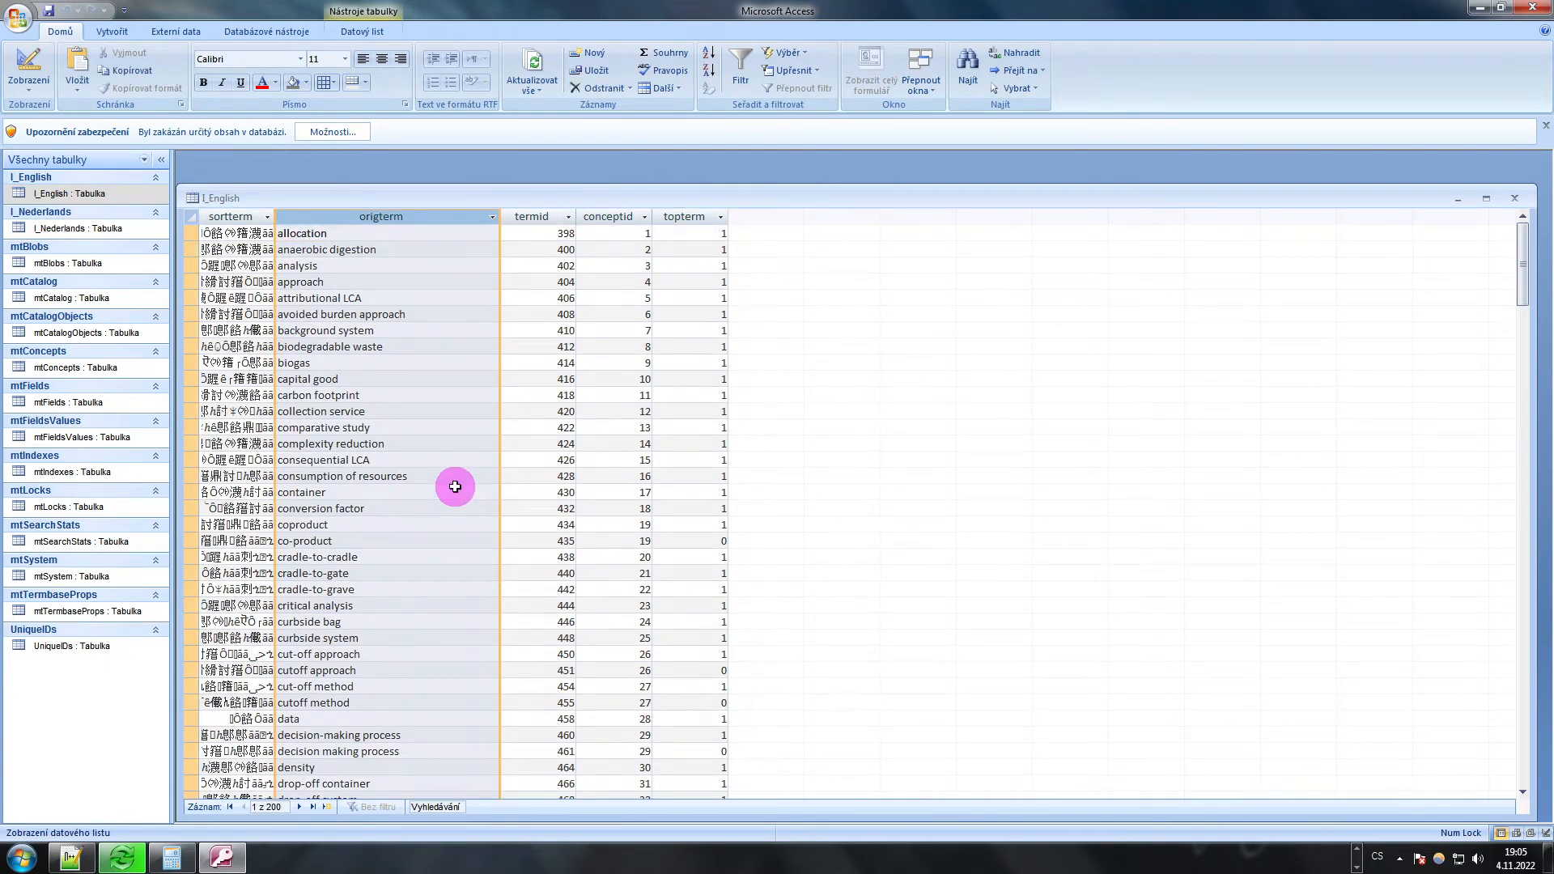
Step: Switch to the Excel workbook, paste the English terms into sheet List2 at cell A1, and widen column A to fit them
{"action": "left_click", "coordinate": [1356, 850]}
{"action": "mouse_move", "coordinate": [717, 858]}
{"action": "left_click", "coordinate": [801, 752]}
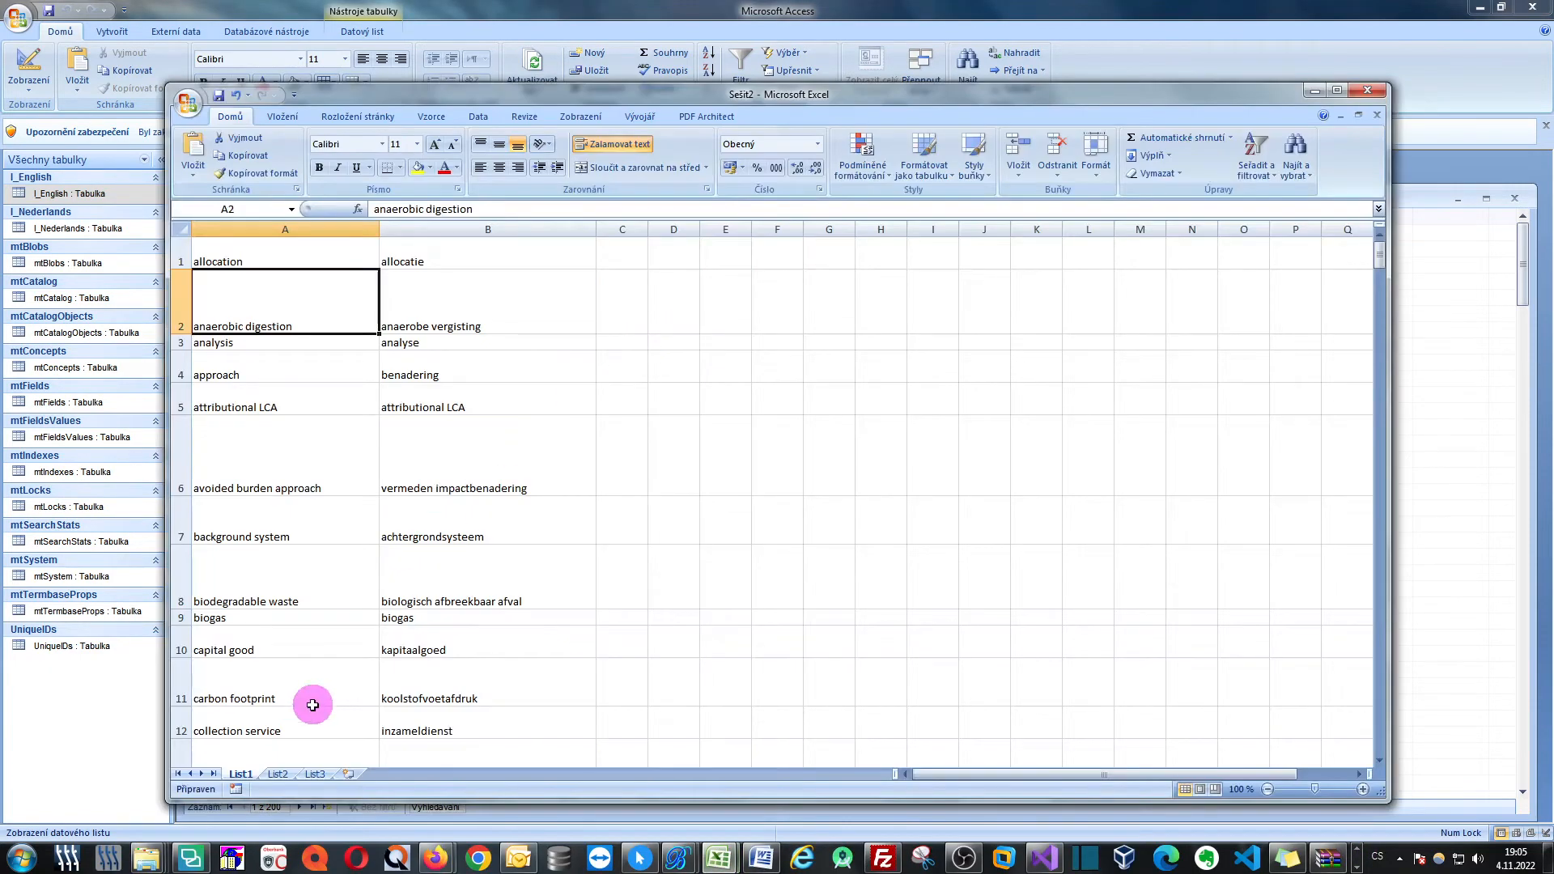
{"action": "left_click", "coordinate": [276, 775]}
{"action": "key", "text": "ctrl+v"}
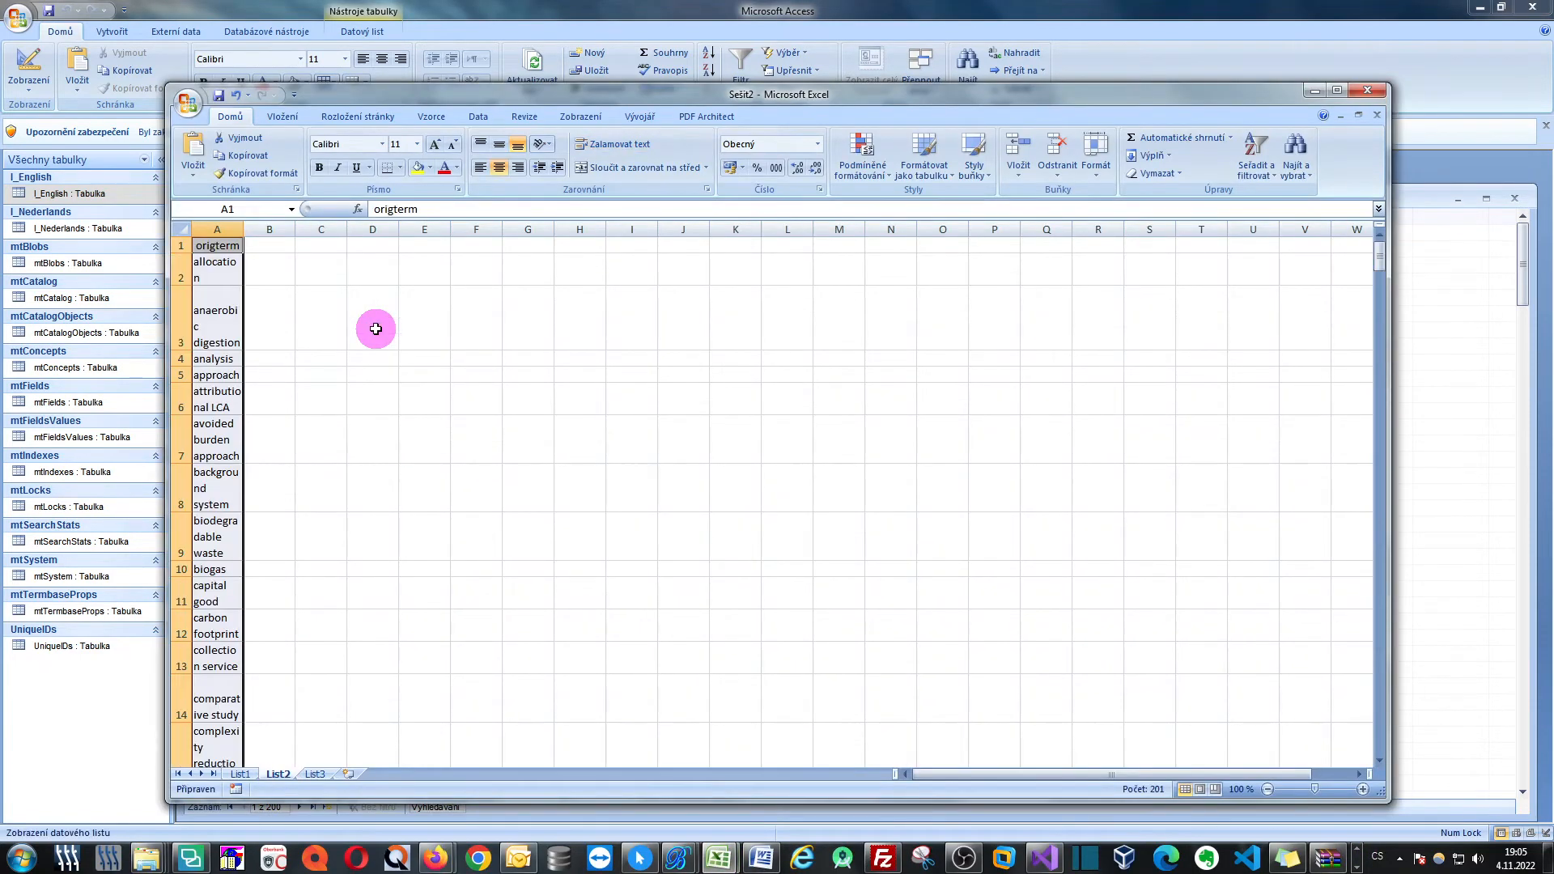
{"action": "left_click_drag", "start_coordinate": [246, 229], "coordinate": [450, 236]}
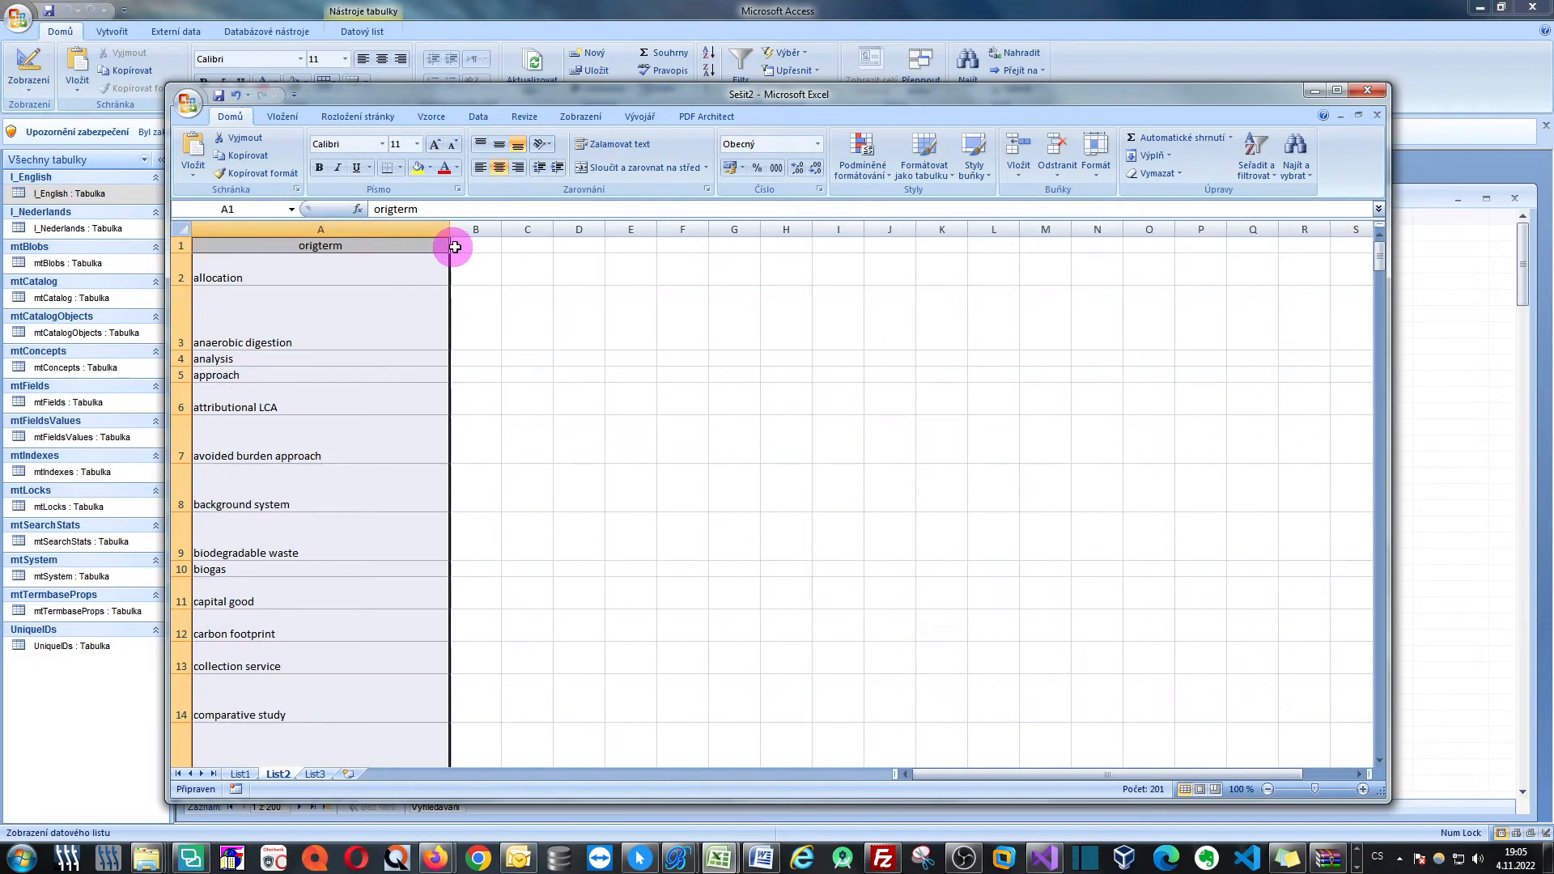
{"action": "left_click", "coordinate": [487, 271]}
Step: Switch back to Access, open the I_Nederlands table, fit its origterm column to the terms, and copy that column
{"action": "left_click", "coordinate": [693, 52]}
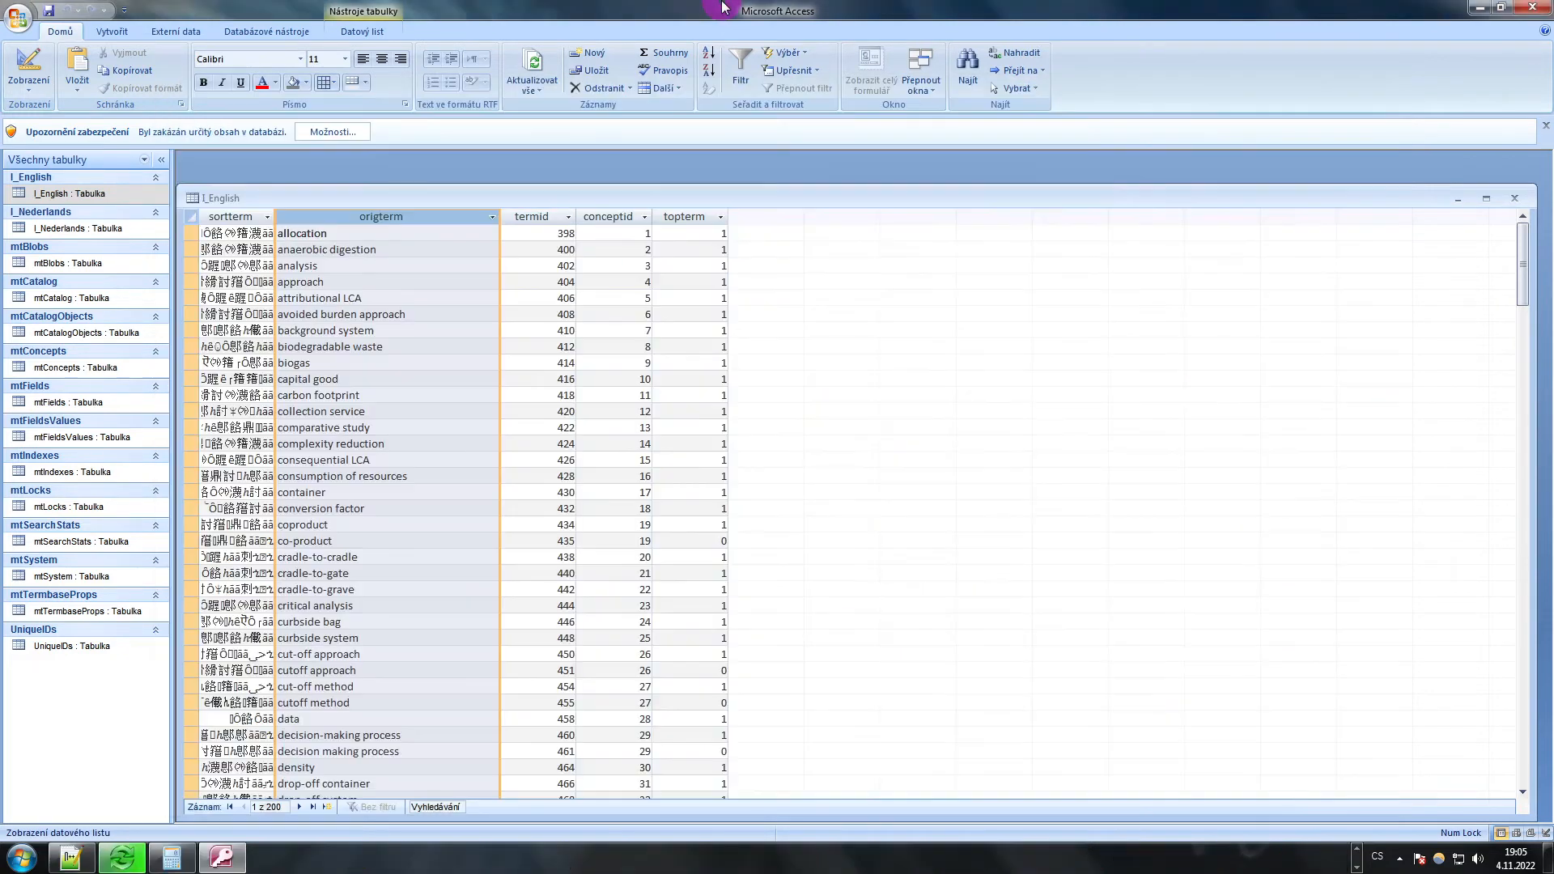
{"action": "left_click", "coordinate": [426, 259]}
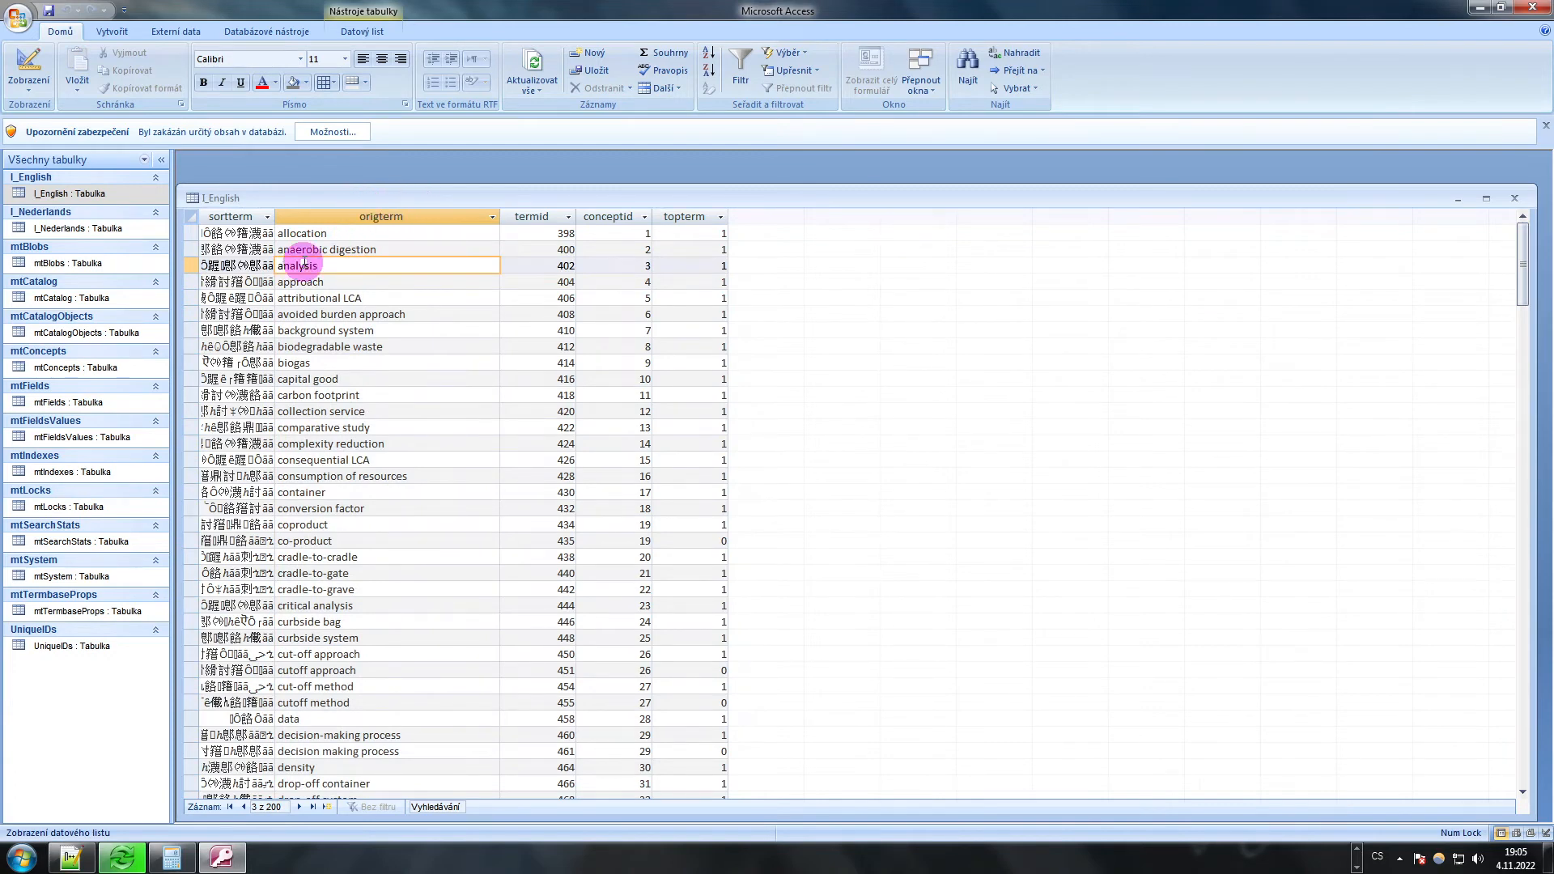
{"action": "double_click", "coordinate": [105, 230]}
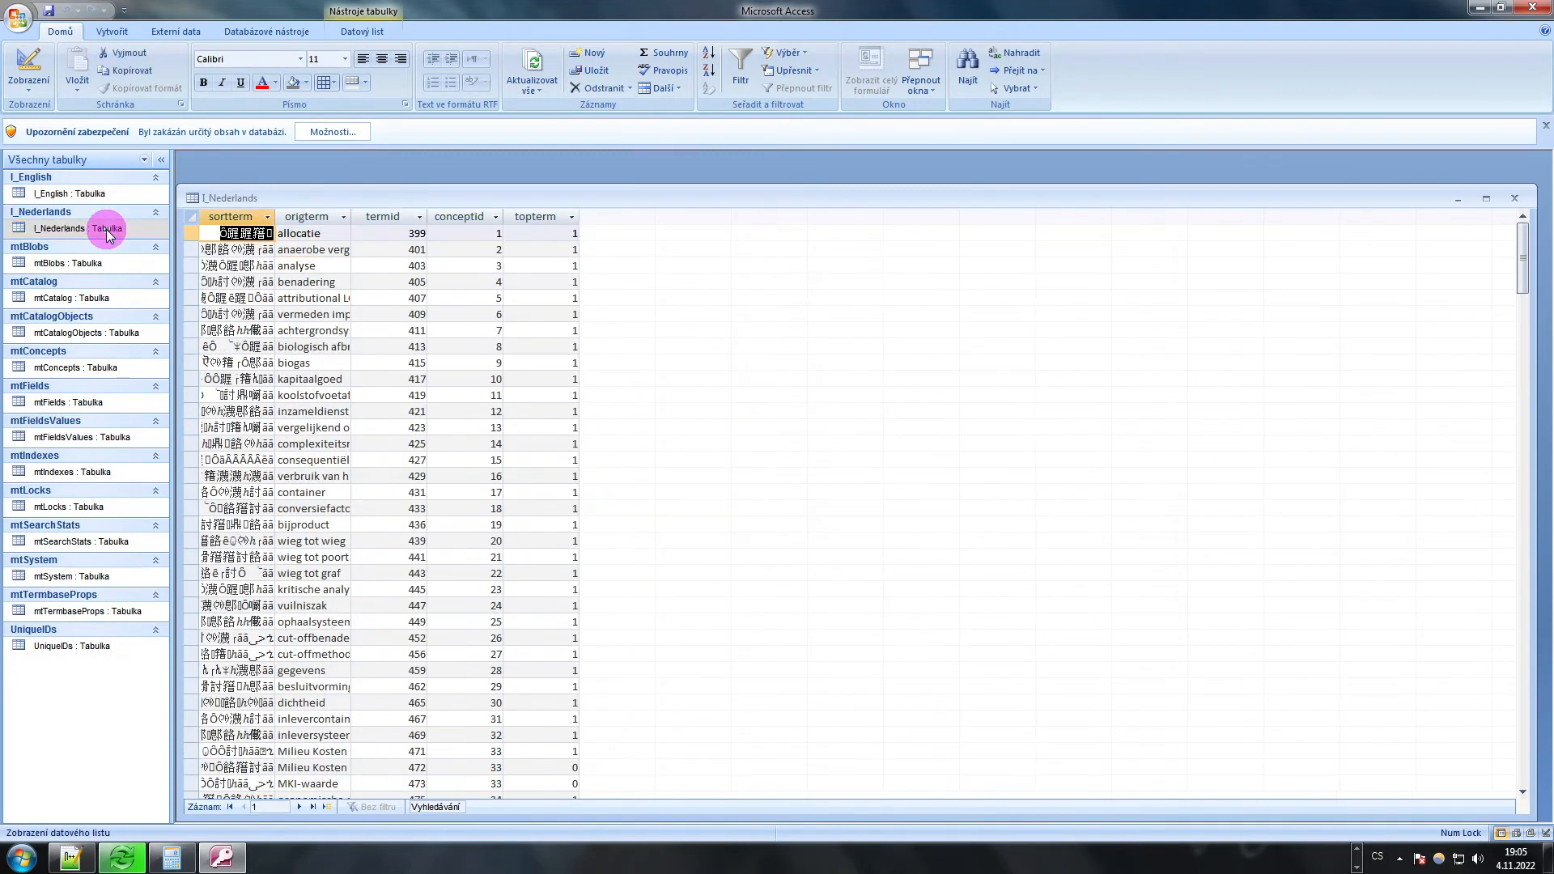
{"action": "double_click", "coordinate": [351, 215]}
{"action": "left_click", "coordinate": [396, 217]}
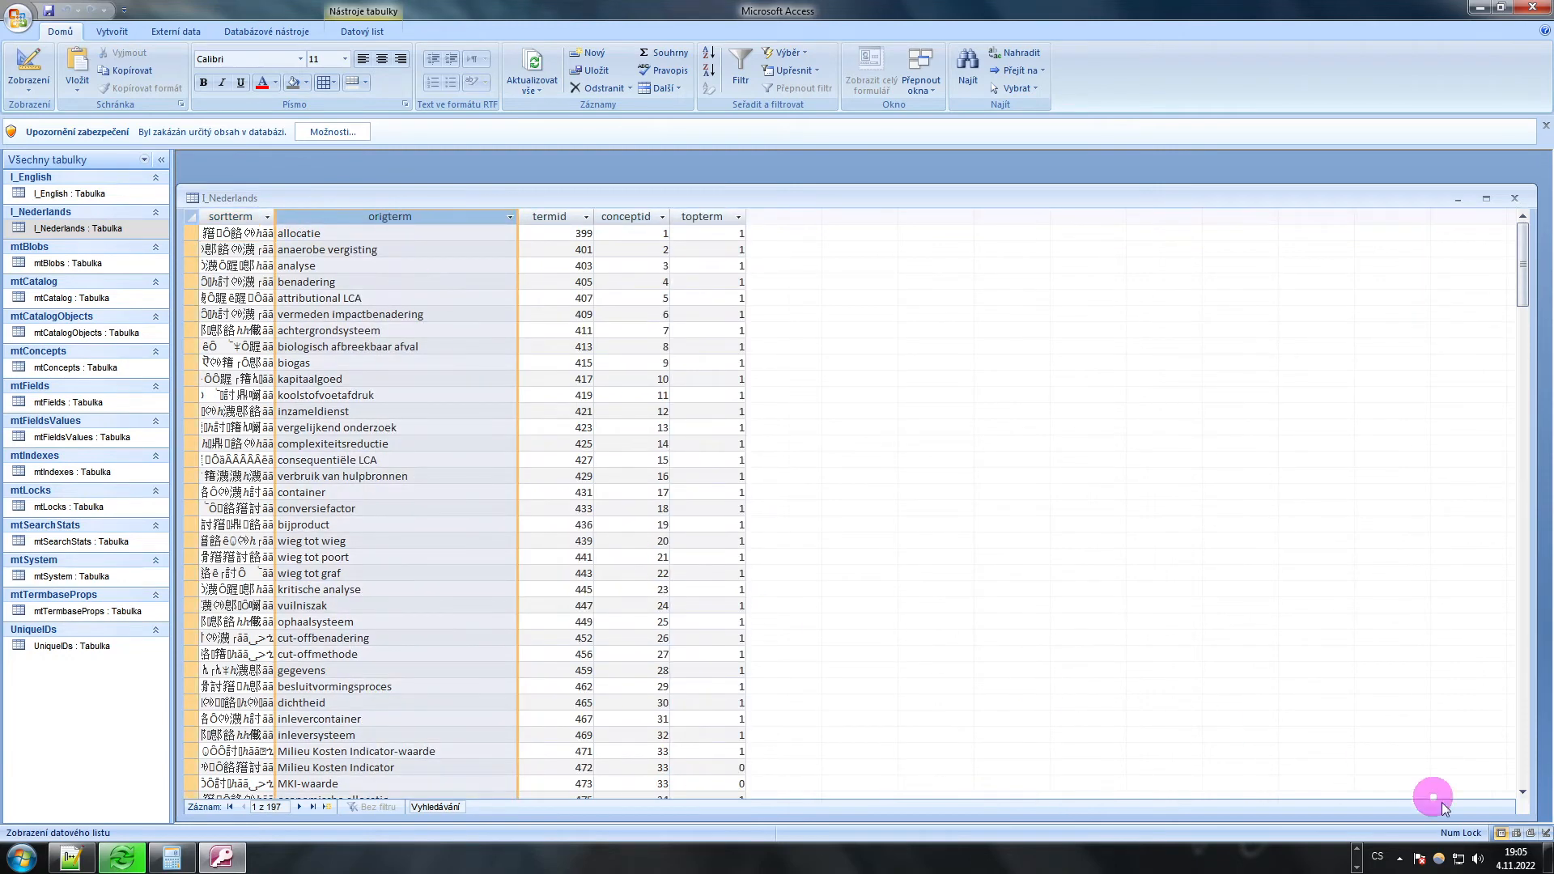
Step: Switch to Excel and paste the Nederlands terms beside the English ones on sheet List2, starting at cell B1
{"action": "left_click", "coordinate": [1359, 850]}
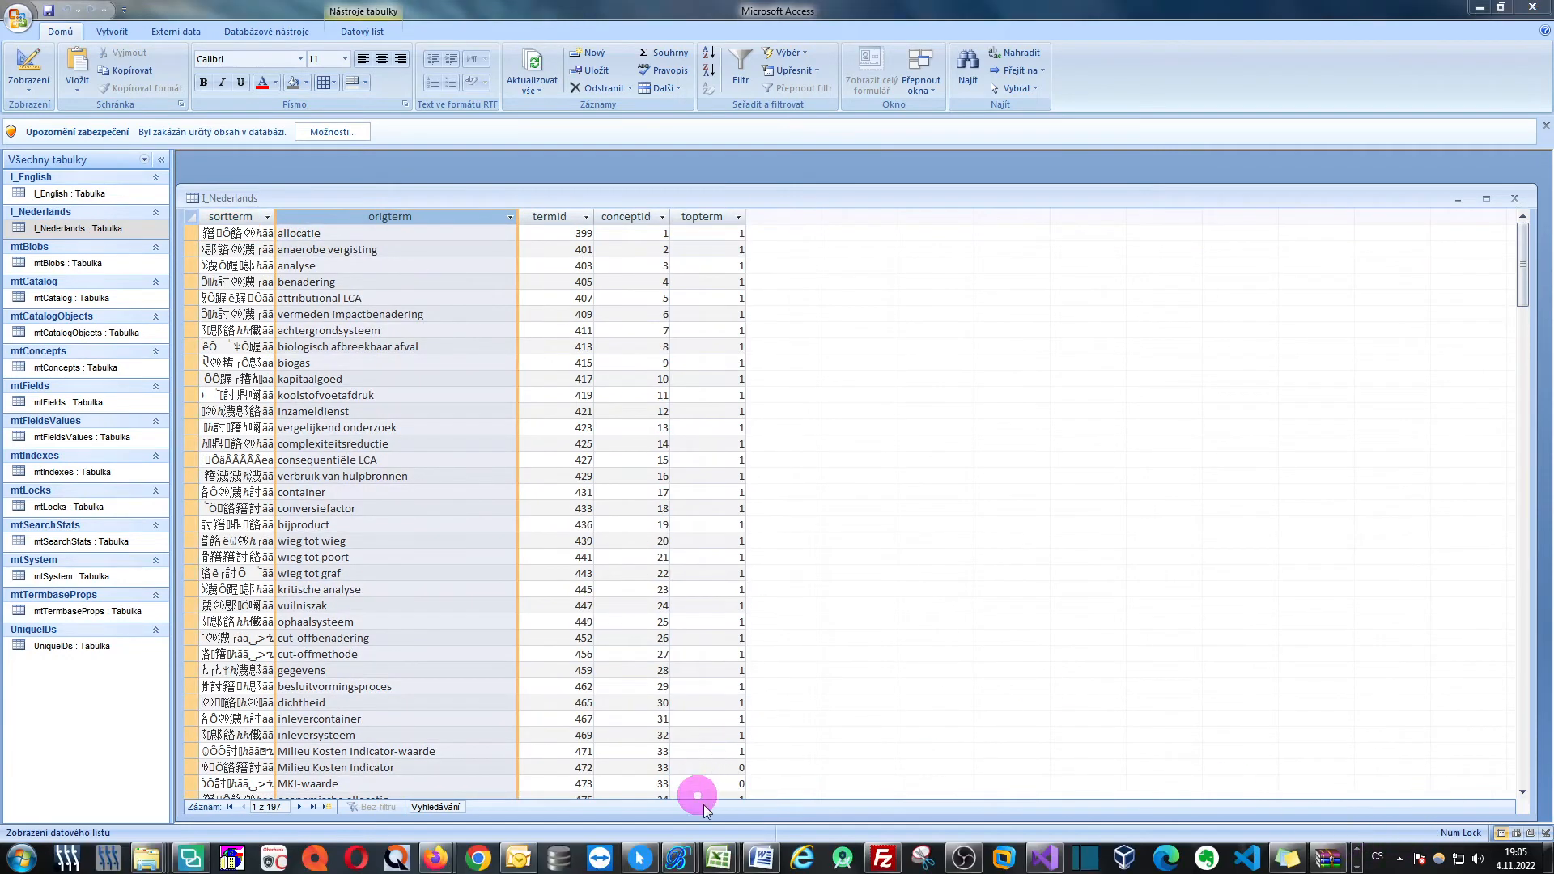
{"action": "left_click", "coordinate": [718, 858]}
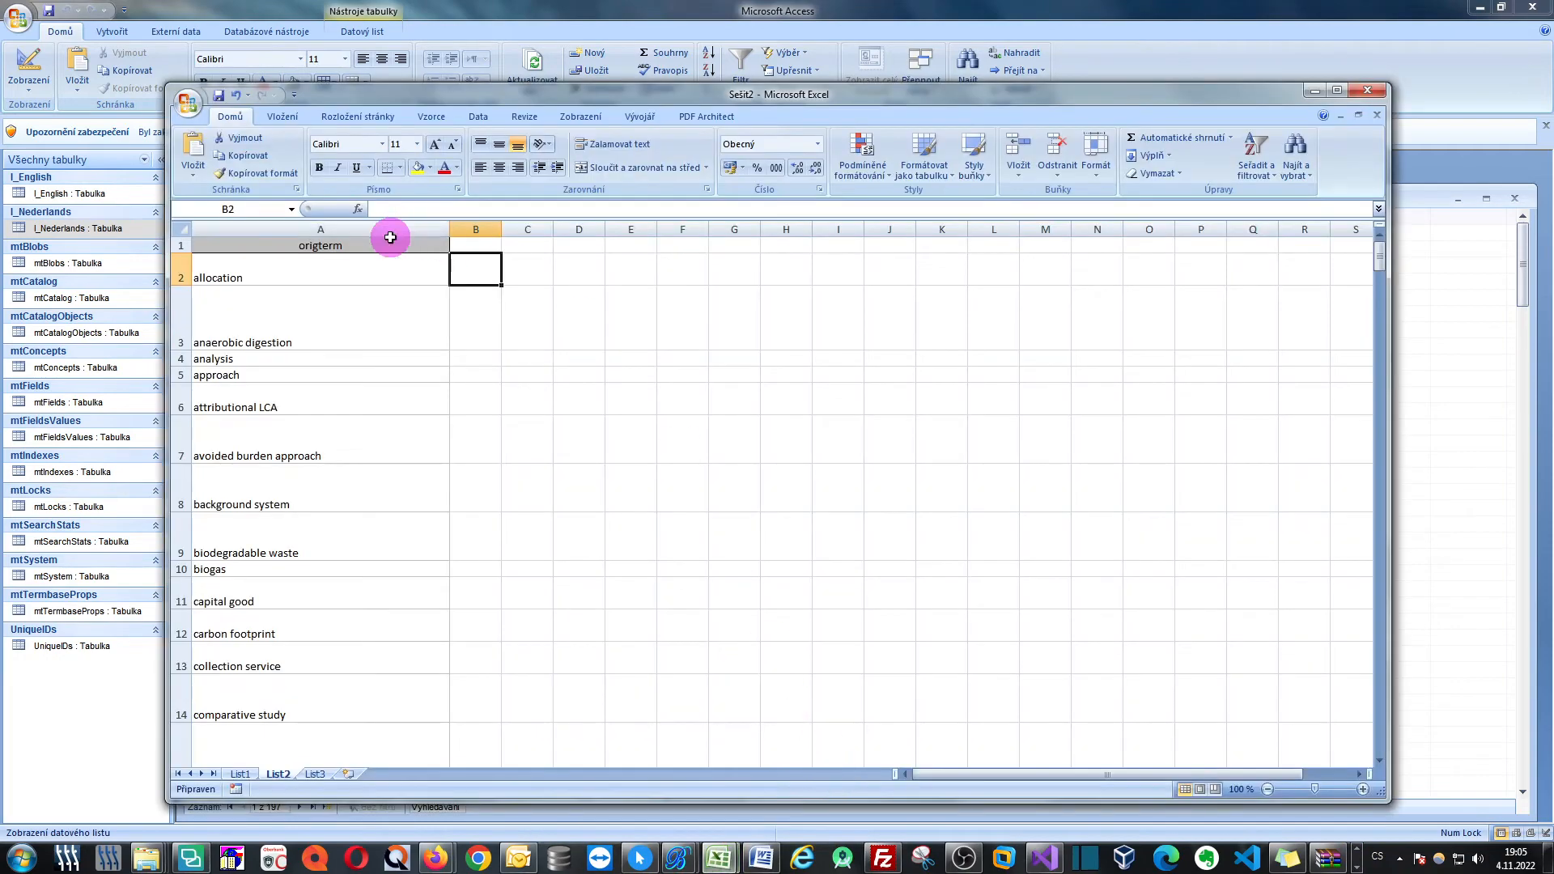
{"action": "left_click", "coordinate": [484, 243]}
{"action": "key", "text": "ctrl+v"}
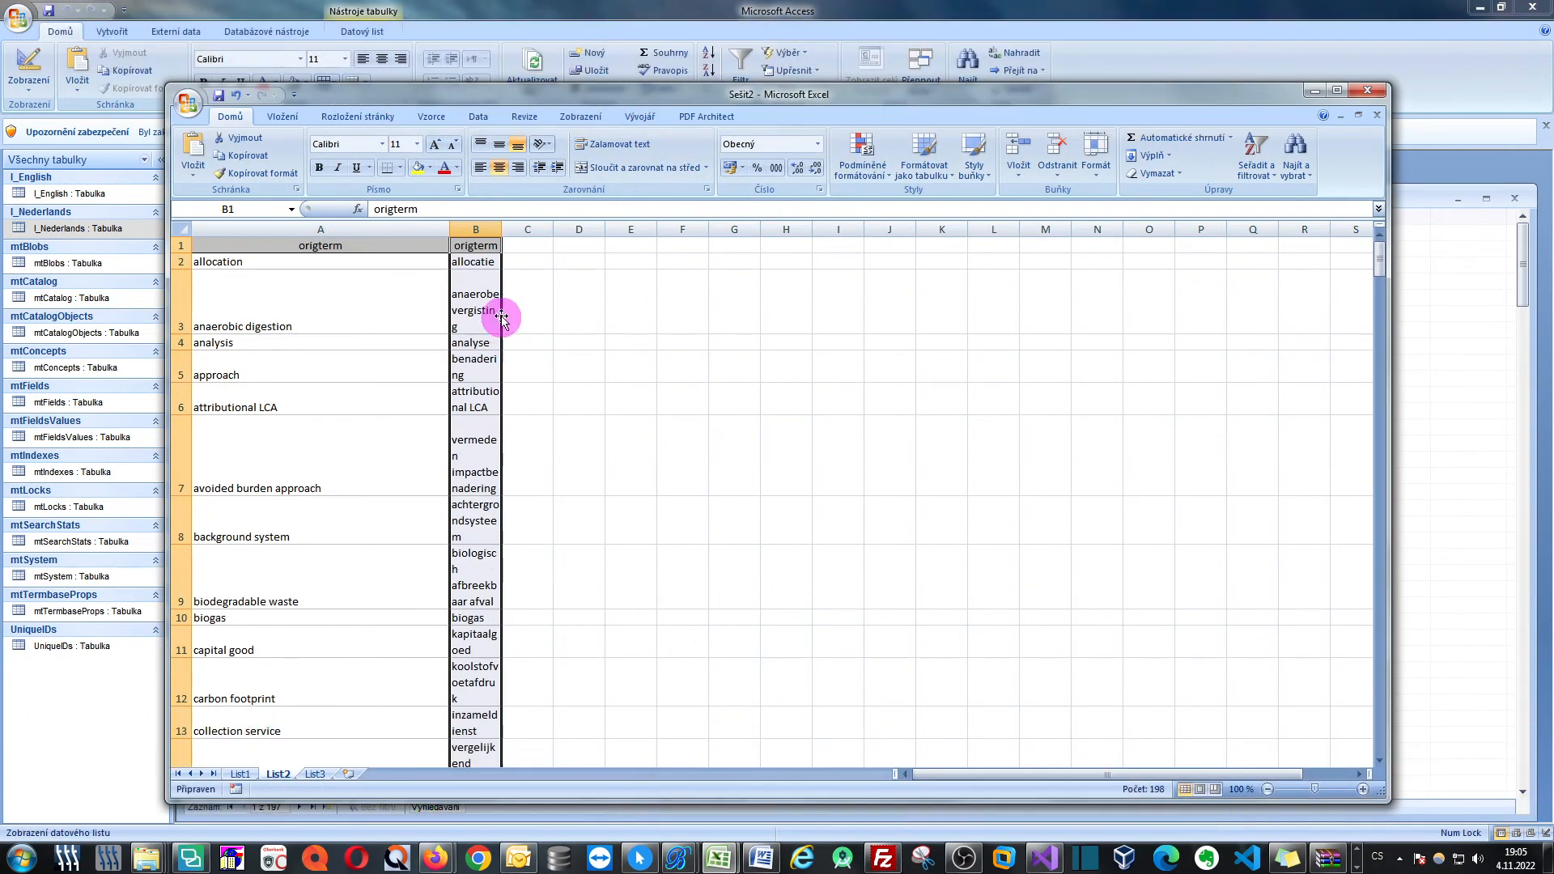
Step: Widen column B to fit the Nederlands terms and compare both columns down to the last row for matching pairs
{"action": "left_click_drag", "start_coordinate": [502, 229], "coordinate": [658, 237]}
{"action": "left_click", "coordinate": [607, 314]}
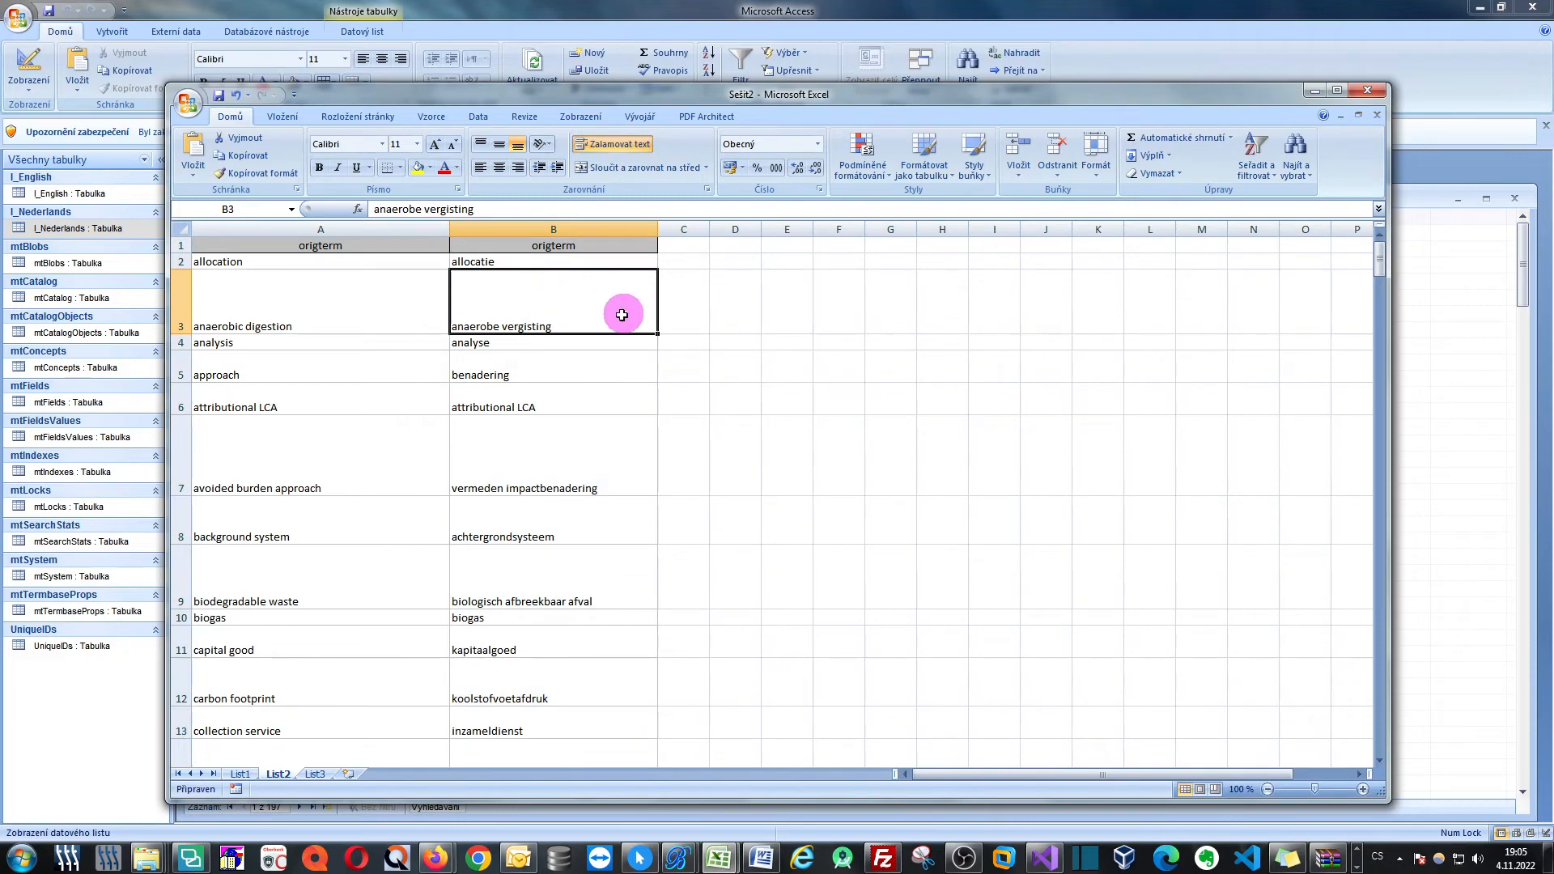
{"action": "scroll", "coordinate": [536, 492], "scroll_direction": "down", "scroll_amount": 20}
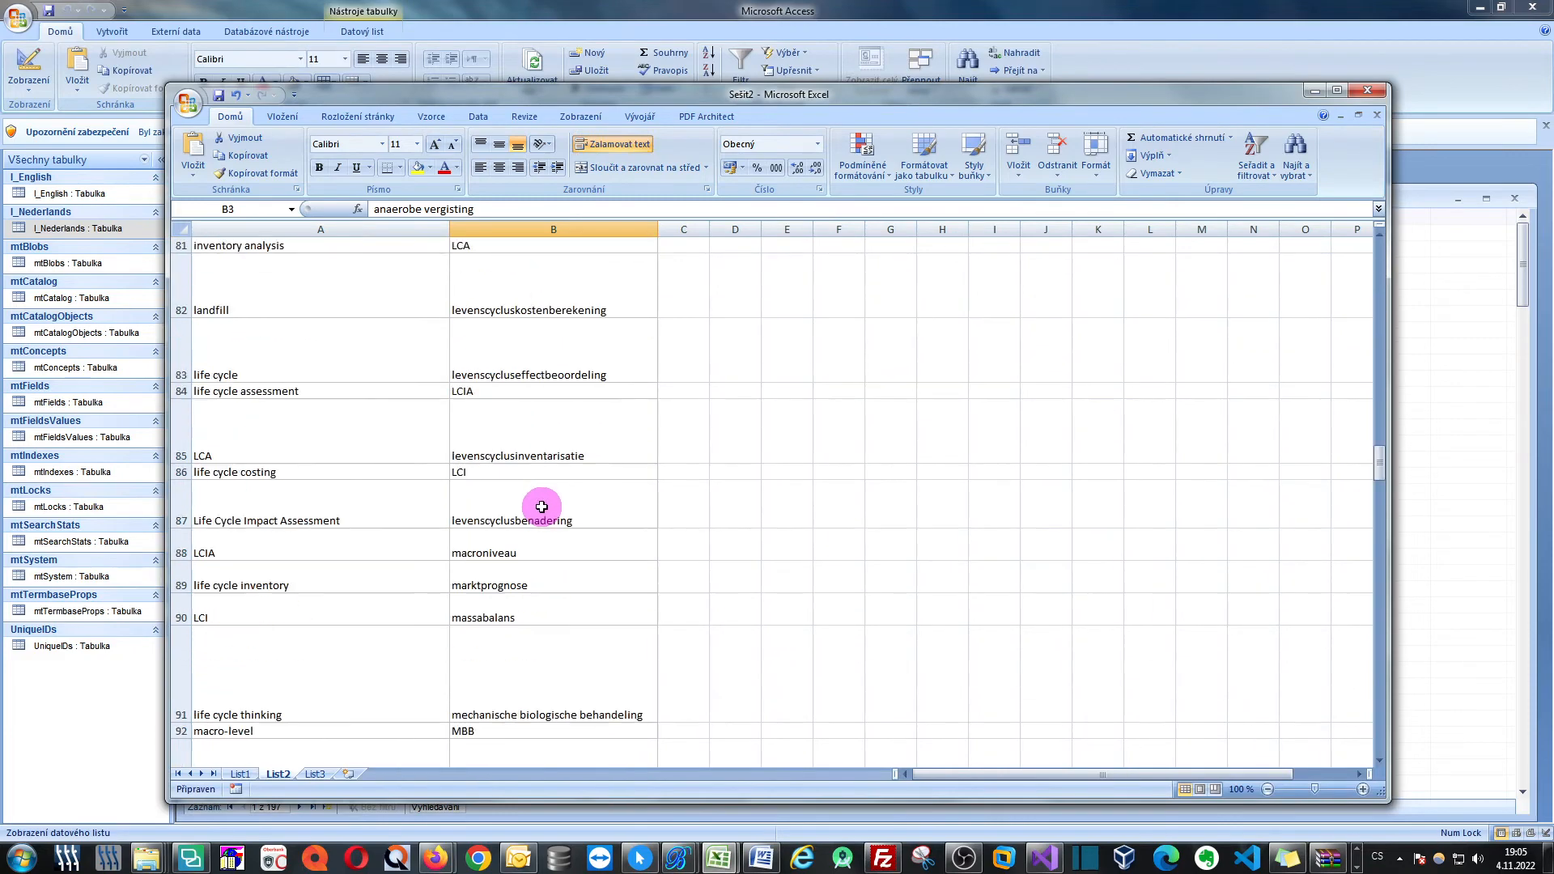
{"action": "scroll", "coordinate": [541, 506], "scroll_direction": "up", "scroll_amount": 3}
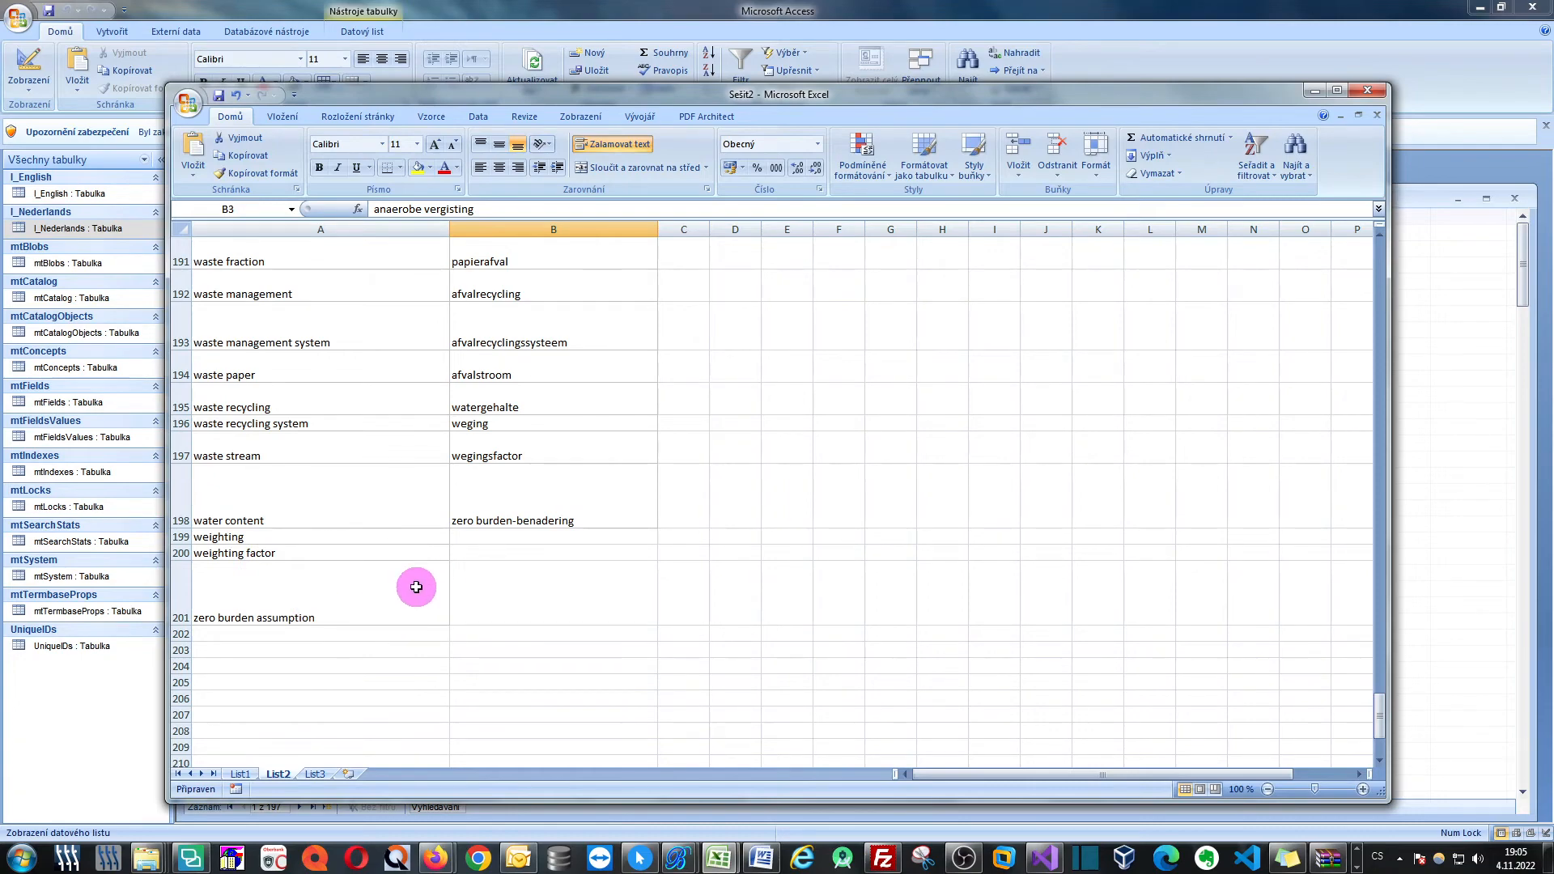
{"action": "scroll", "coordinate": [416, 587], "scroll_direction": "up", "scroll_amount": 20}
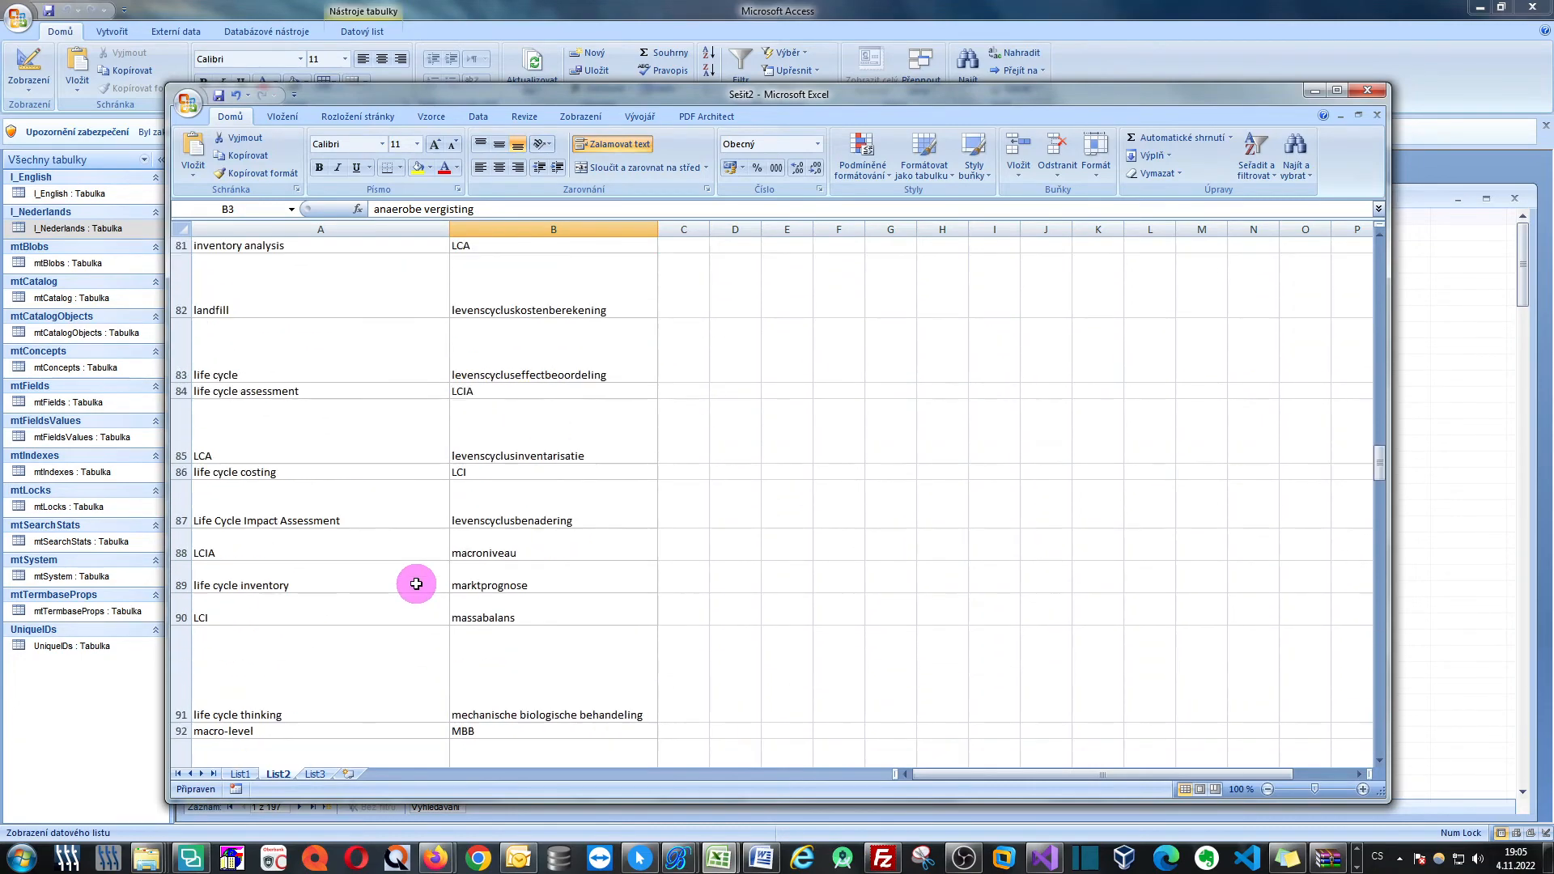
{"action": "left_click", "coordinate": [492, 478]}
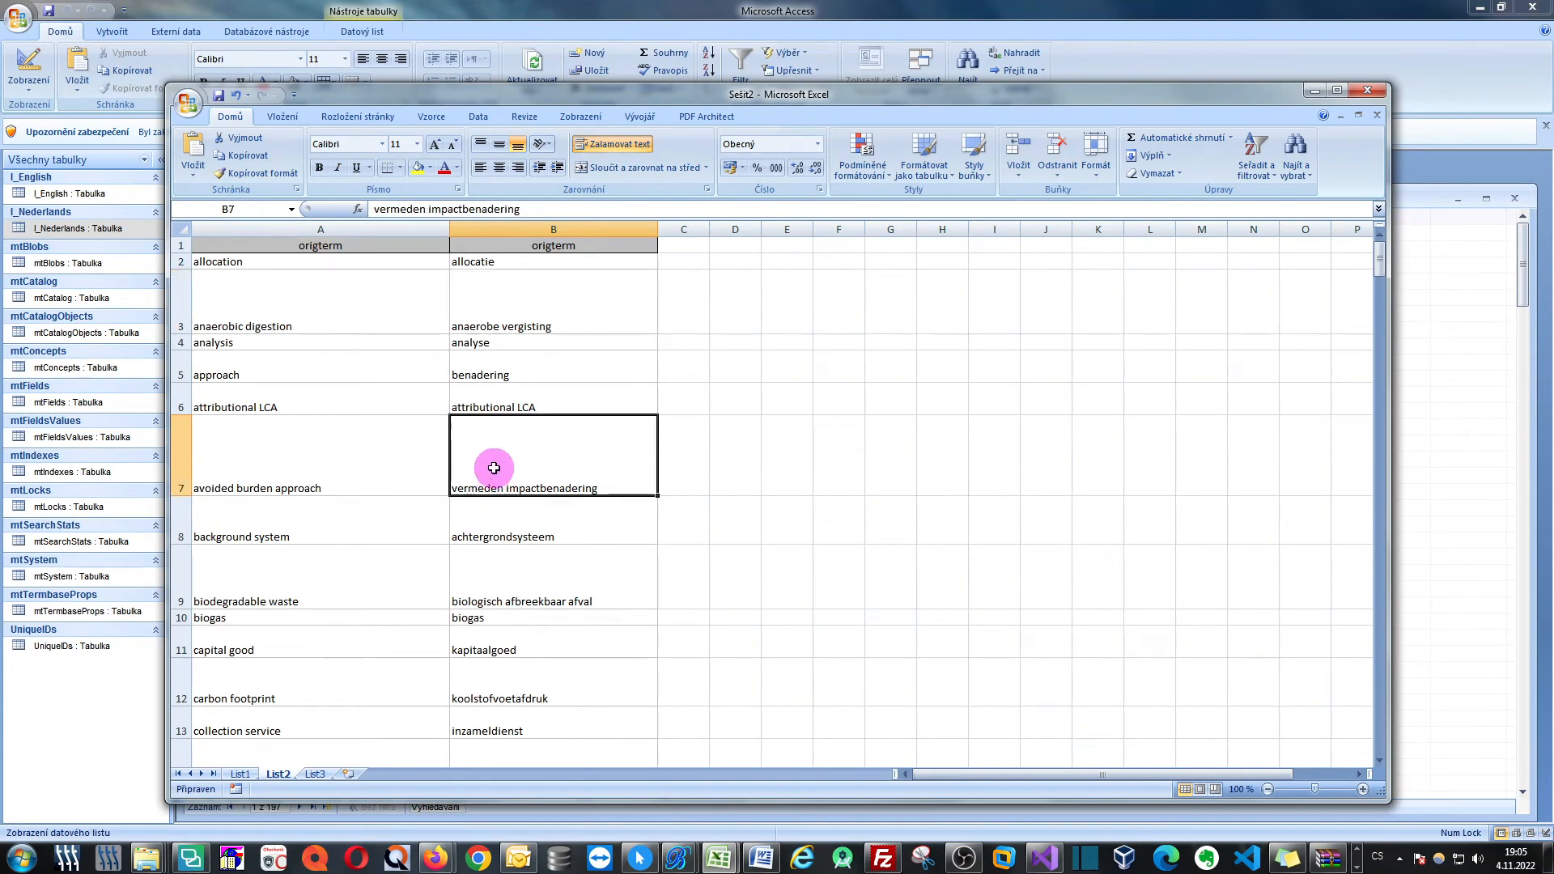
Step: Minimize the Excel workbook, return to Access, and move the I_Nederlands table window aside to uncover the I_English table
{"action": "left_click", "coordinate": [487, 533]}
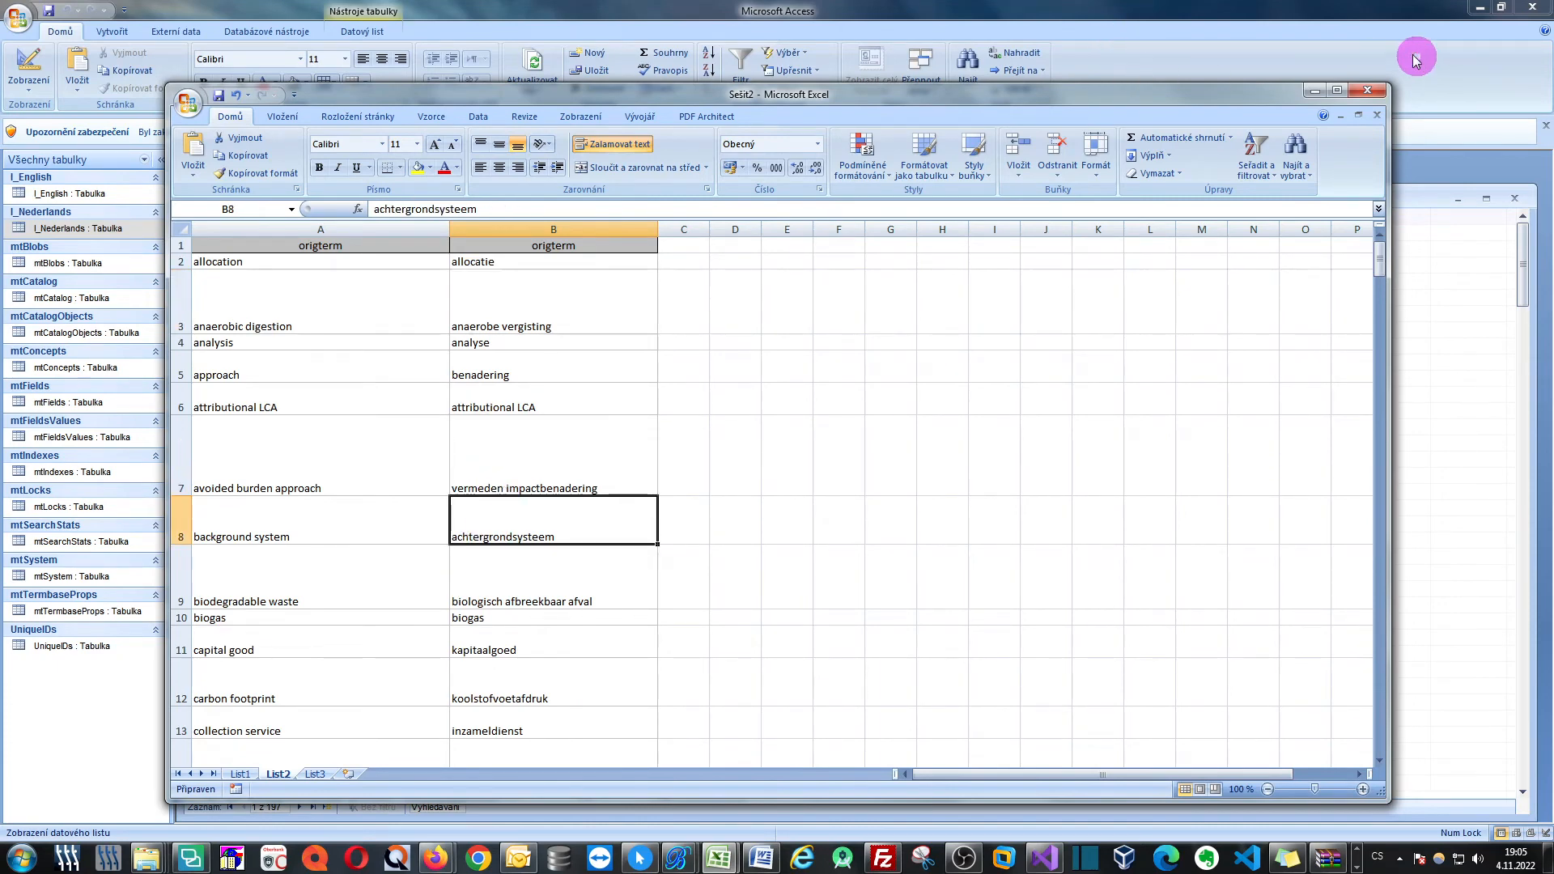
{"action": "left_click", "coordinate": [1316, 91]}
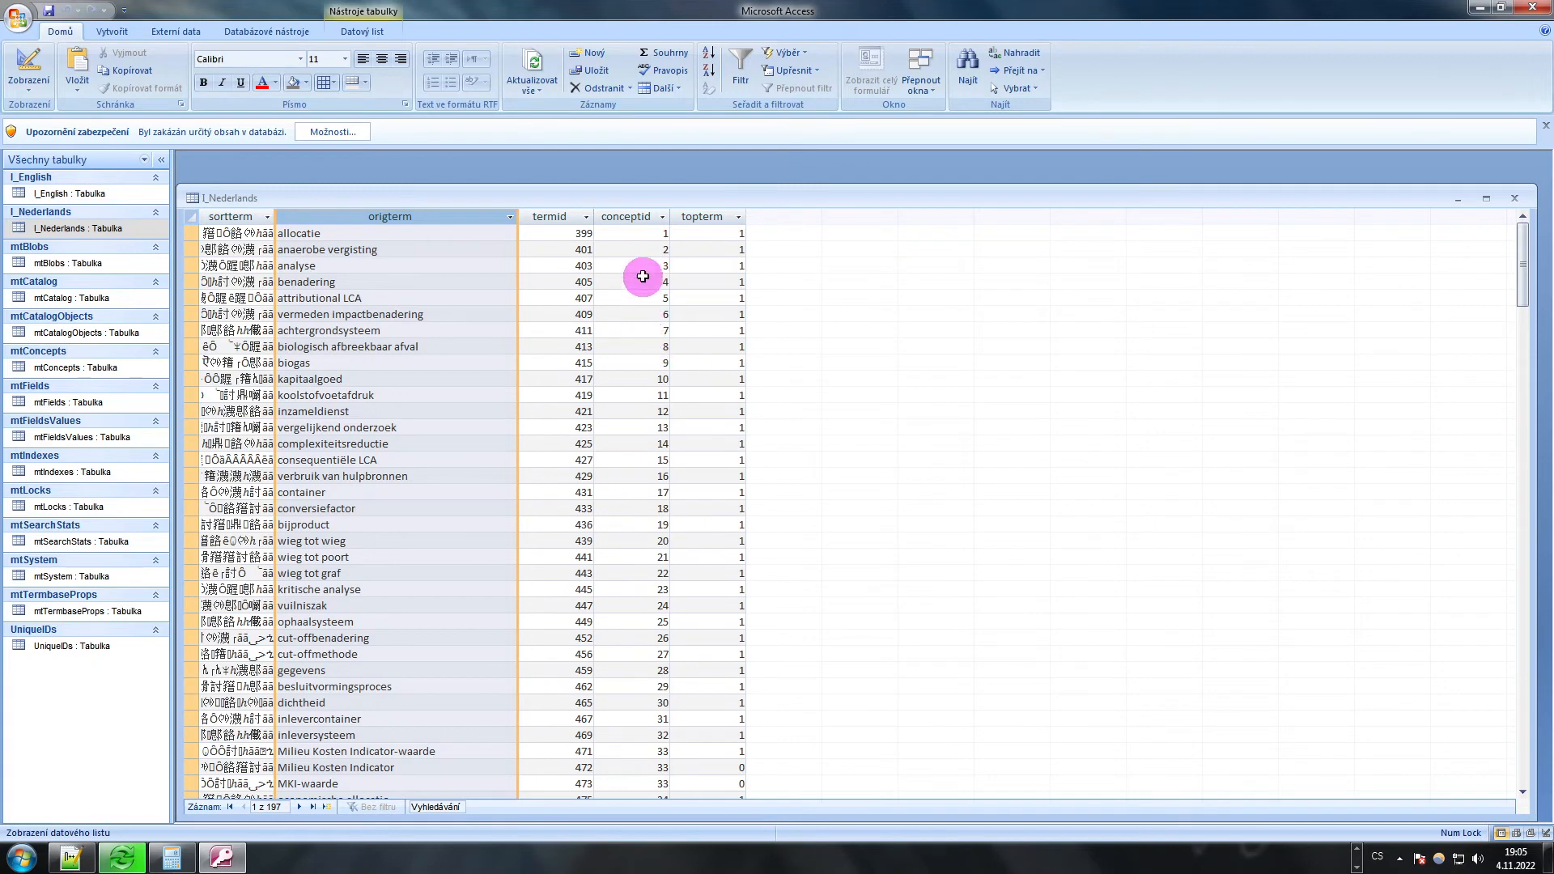
{"action": "left_click", "coordinate": [634, 231]}
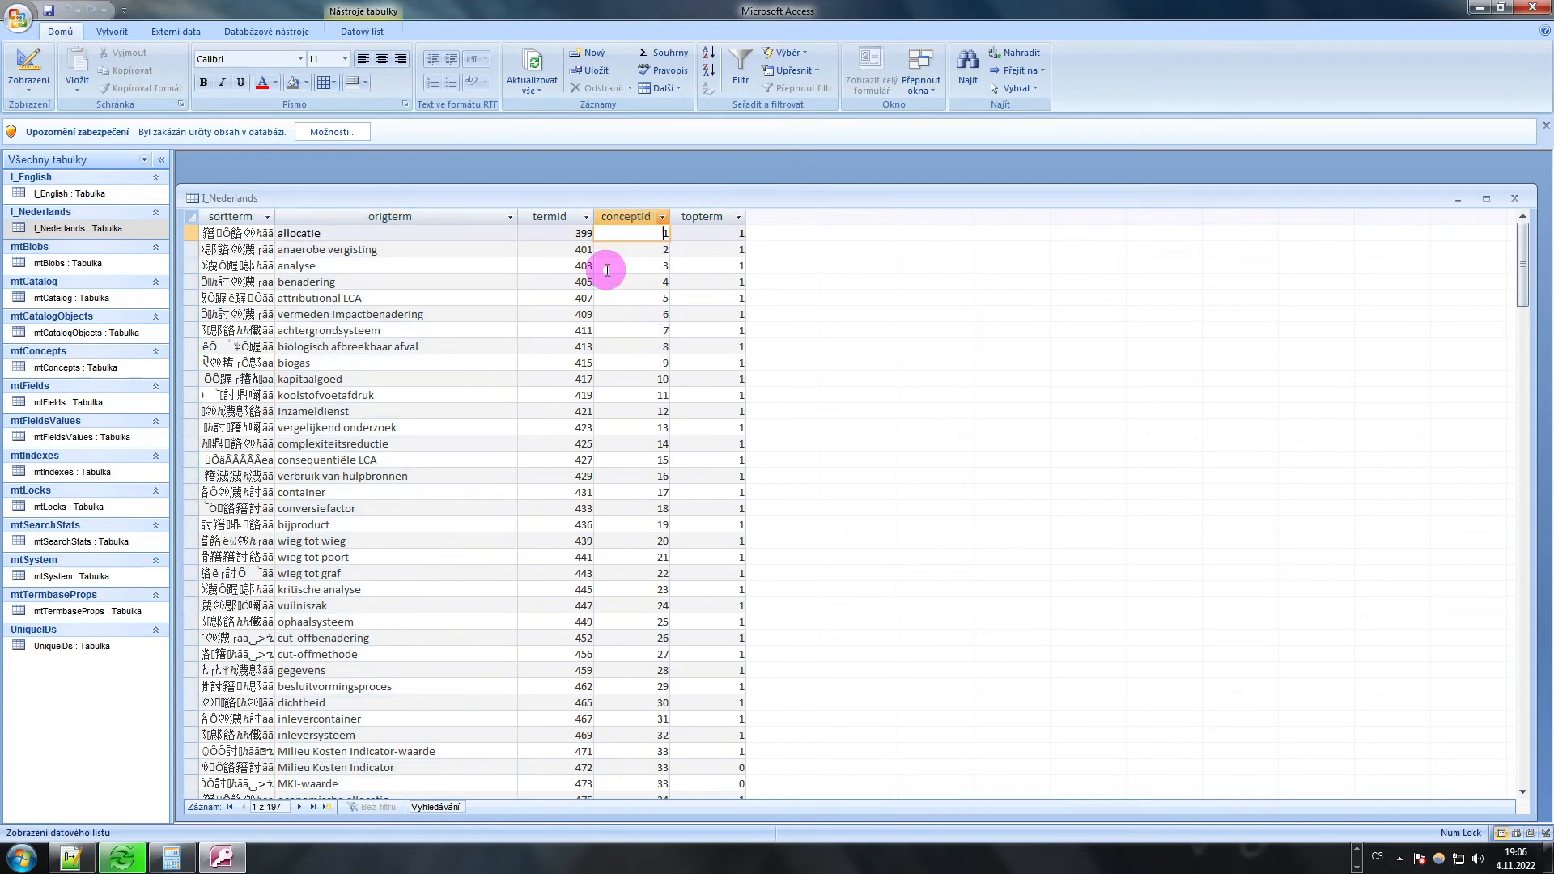
{"action": "left_click_drag", "start_coordinate": [328, 198], "coordinate": [931, 191]}
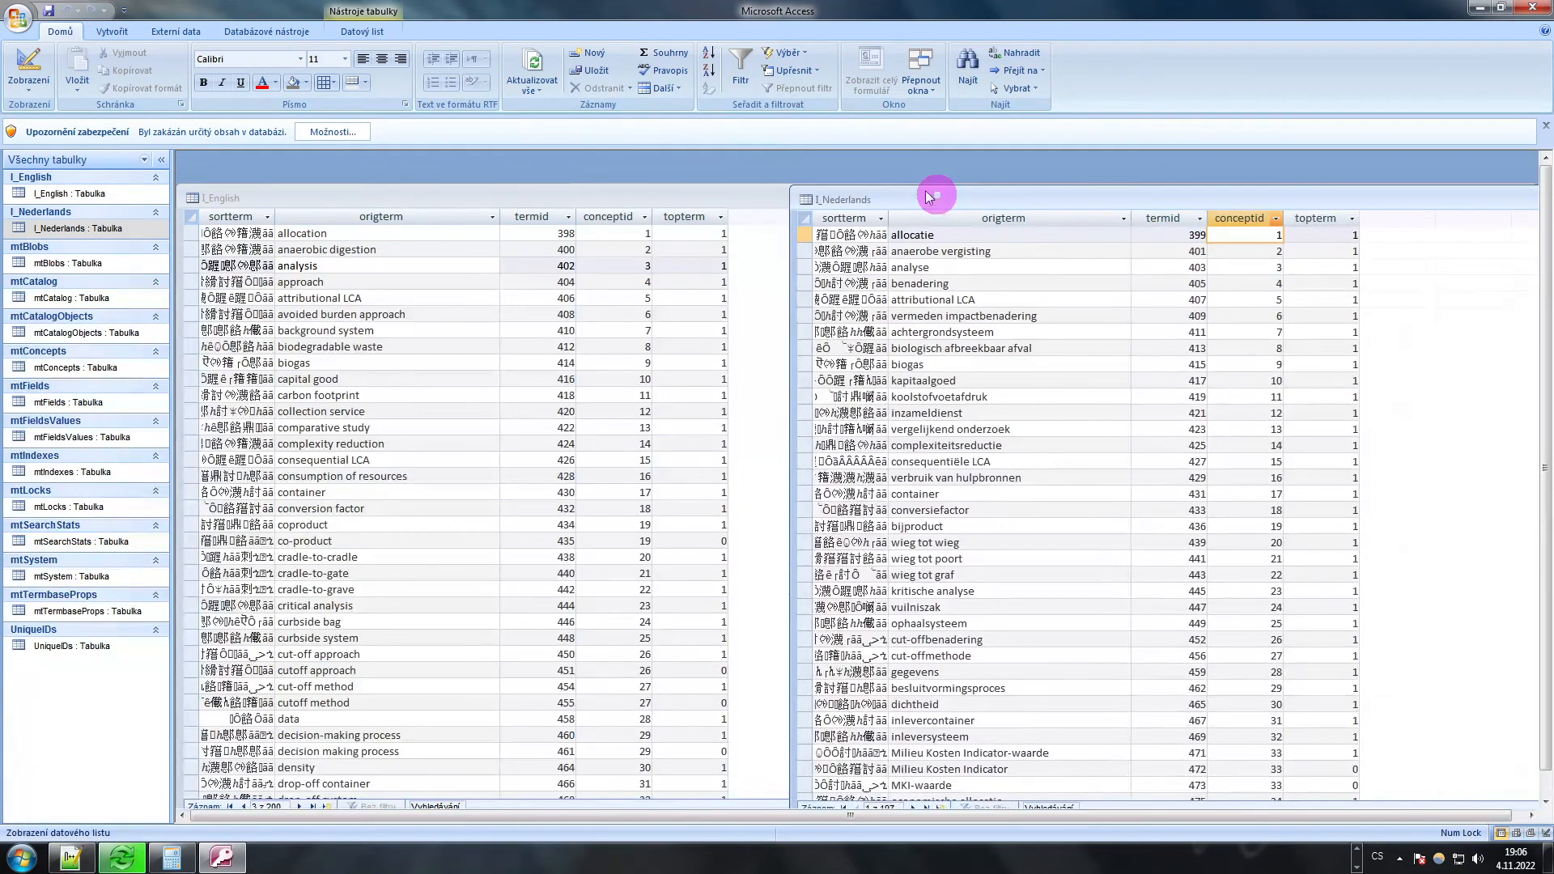
Step: Bring the I_English table to the front and look up the conceptid of the term "consequential LCA"
{"action": "left_click", "coordinate": [497, 197]}
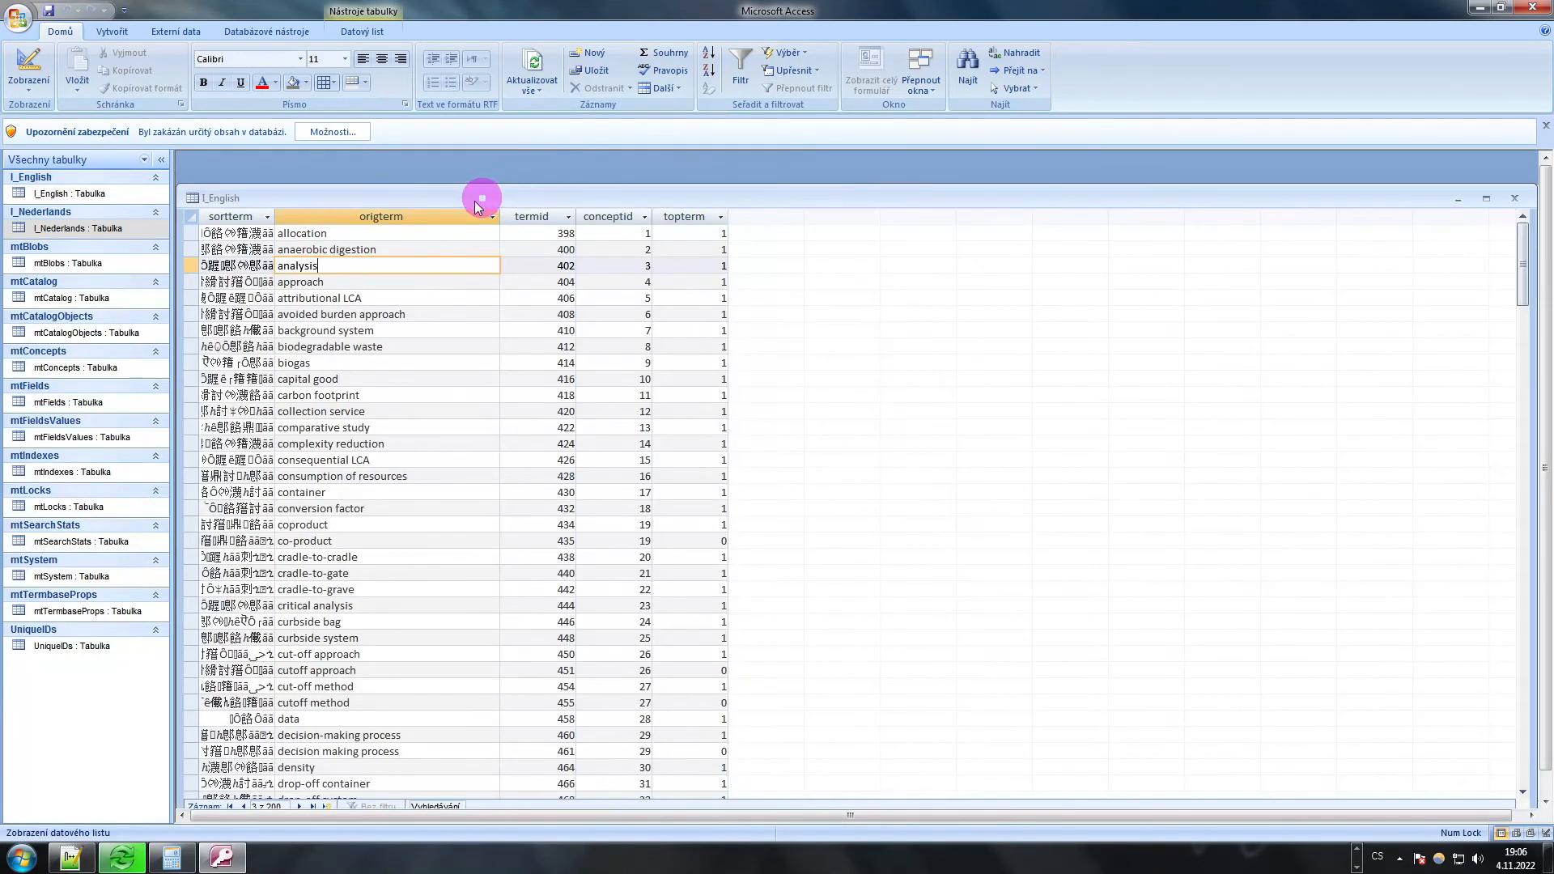
{"action": "left_click", "coordinate": [332, 460]}
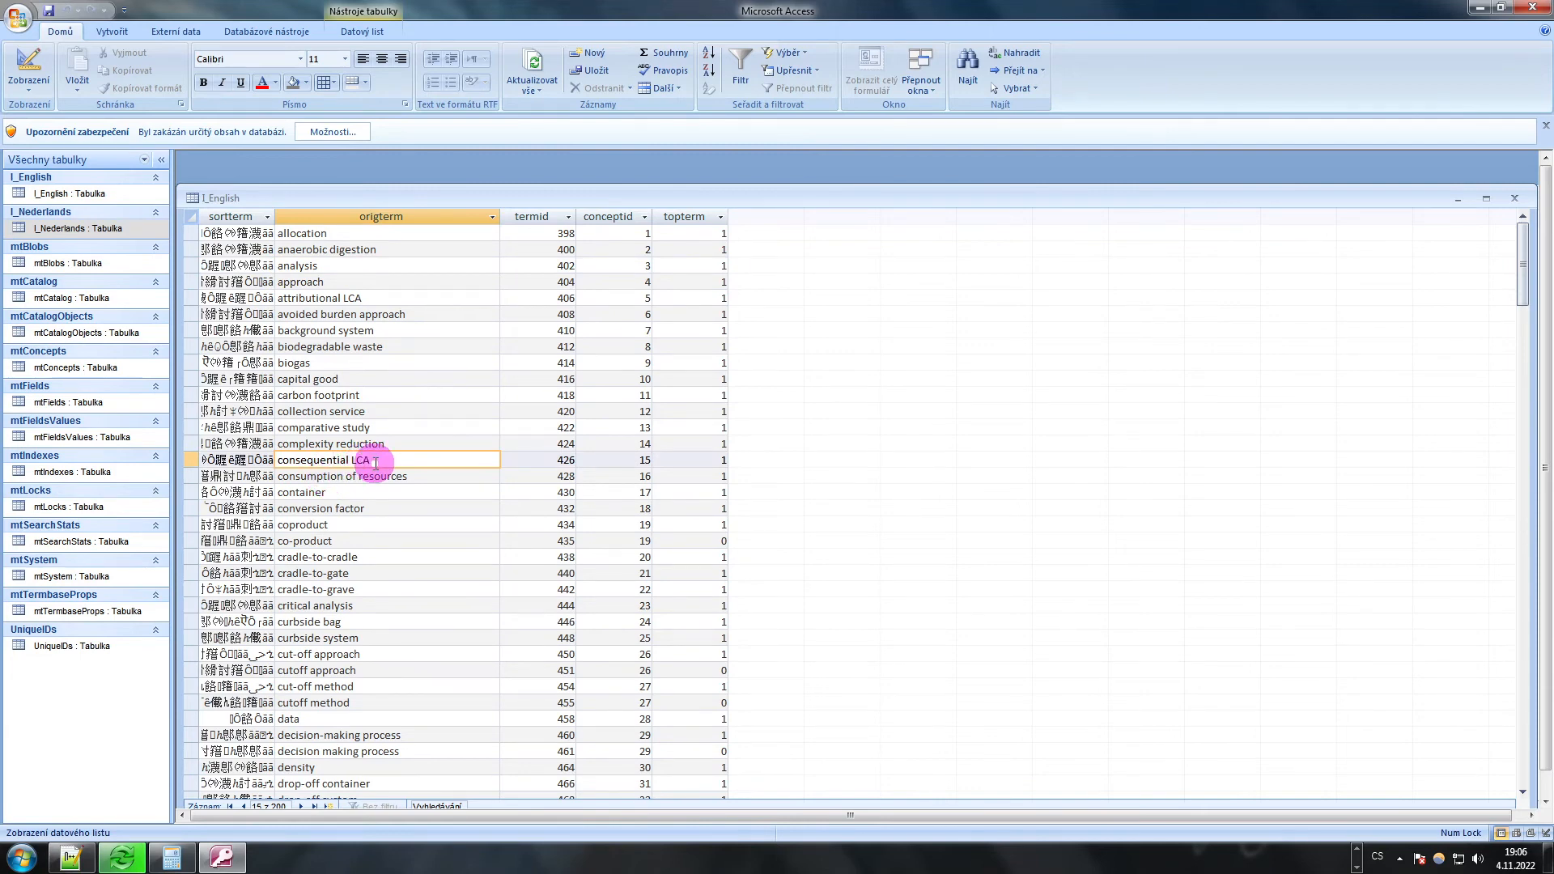
{"action": "left_click", "coordinate": [639, 459]}
{"action": "double_click", "coordinate": [645, 459]}
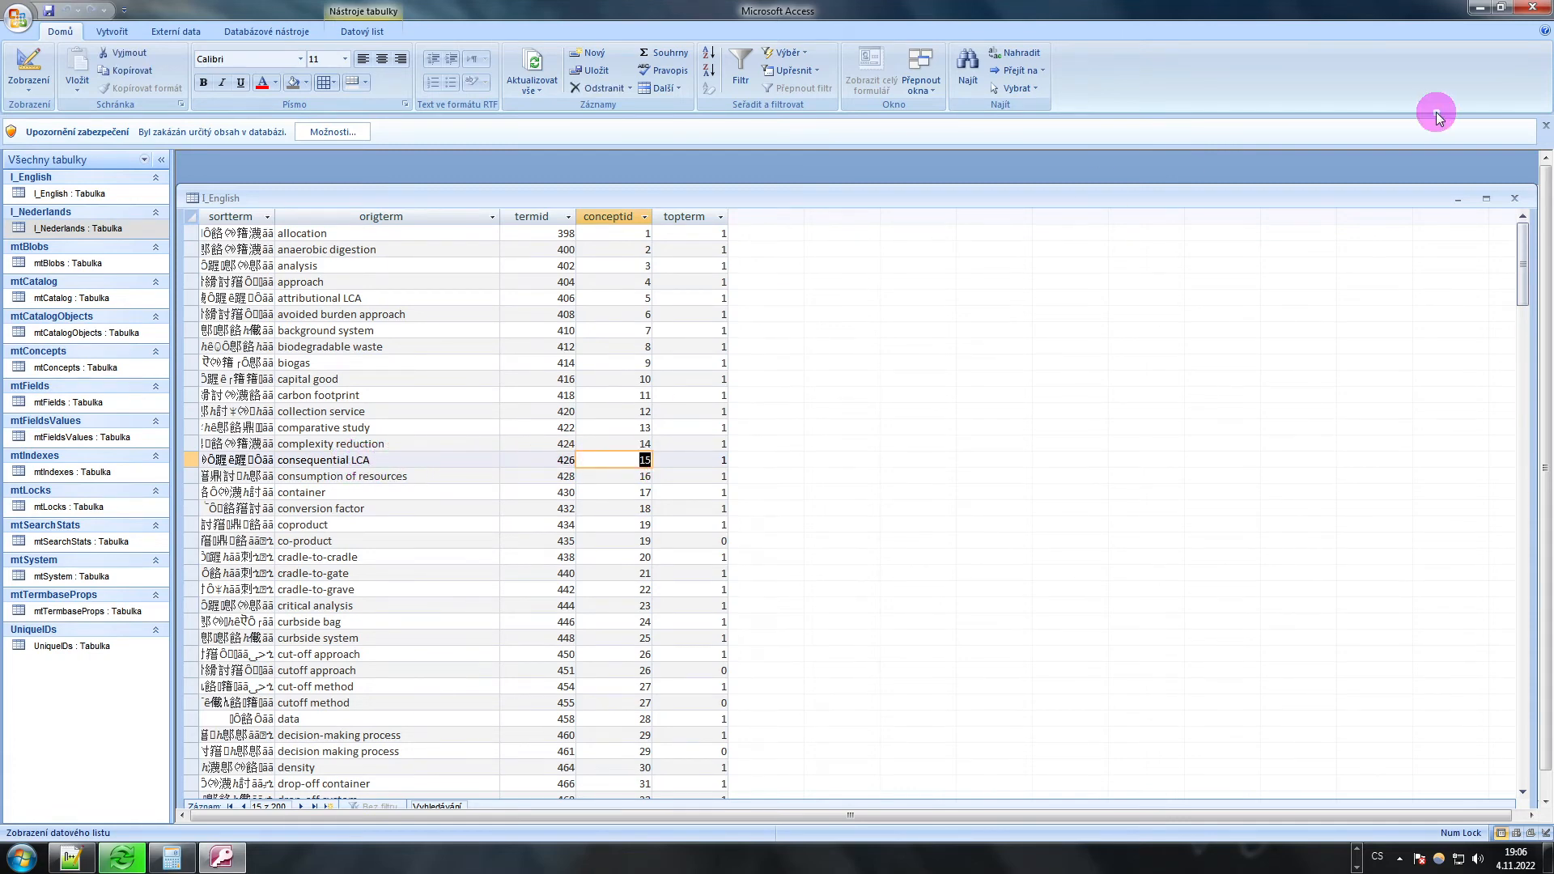
Step: Minimize the I_English table, bring I_Nederlands back into view, and match the same conceptid to the term "consequentiële LCA"
{"action": "left_click", "coordinate": [1458, 198]}
{"action": "left_click_drag", "start_coordinate": [1191, 189], "coordinate": [732, 173]}
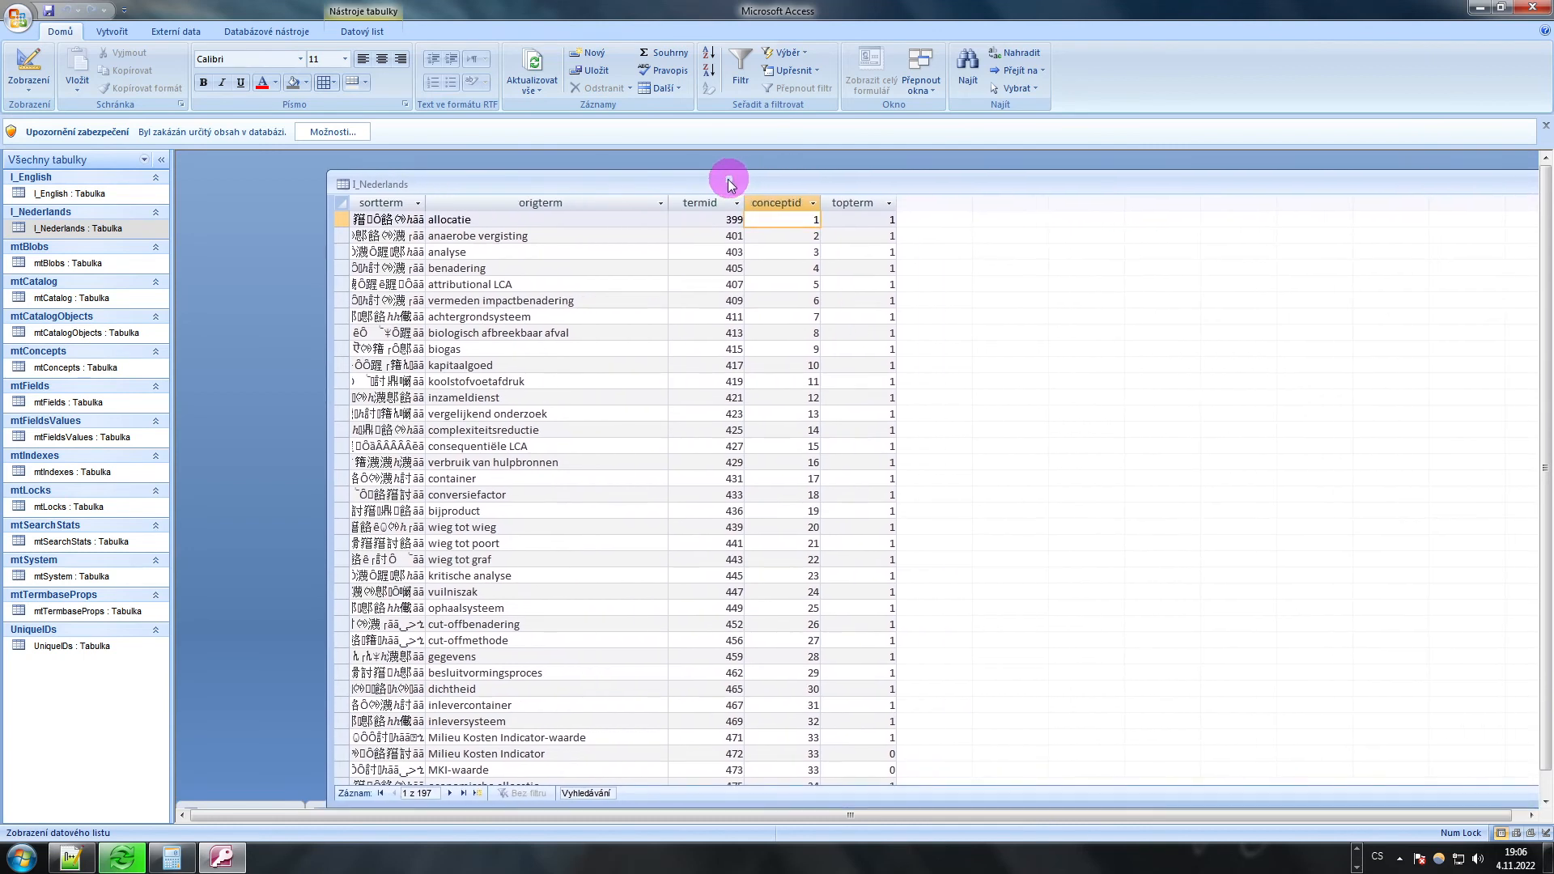
{"action": "left_click", "coordinate": [805, 445]}
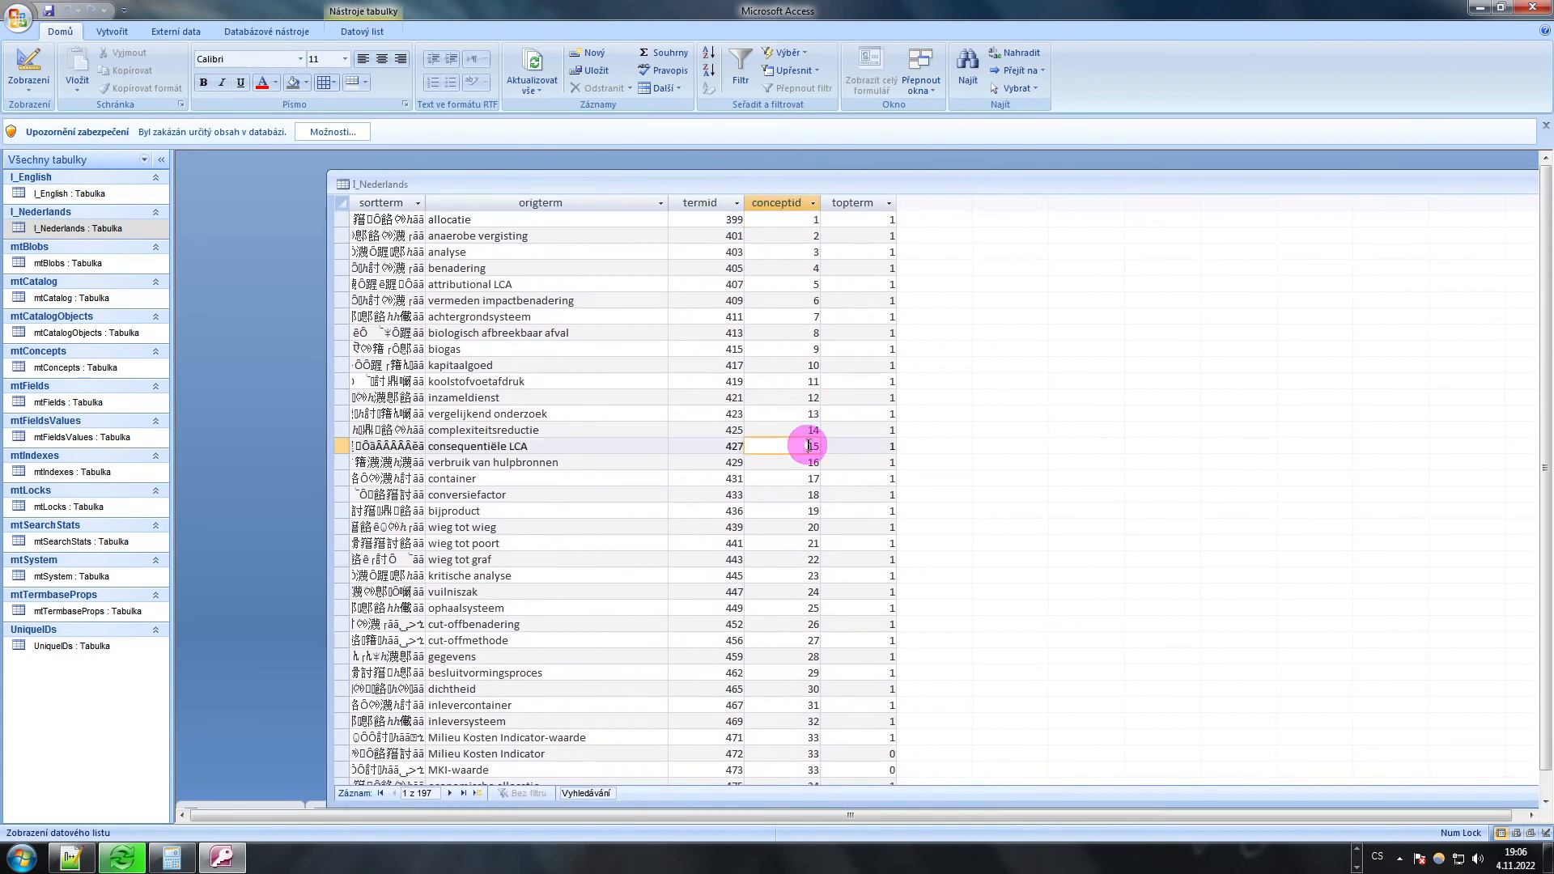
{"action": "left_click", "coordinate": [431, 446]}
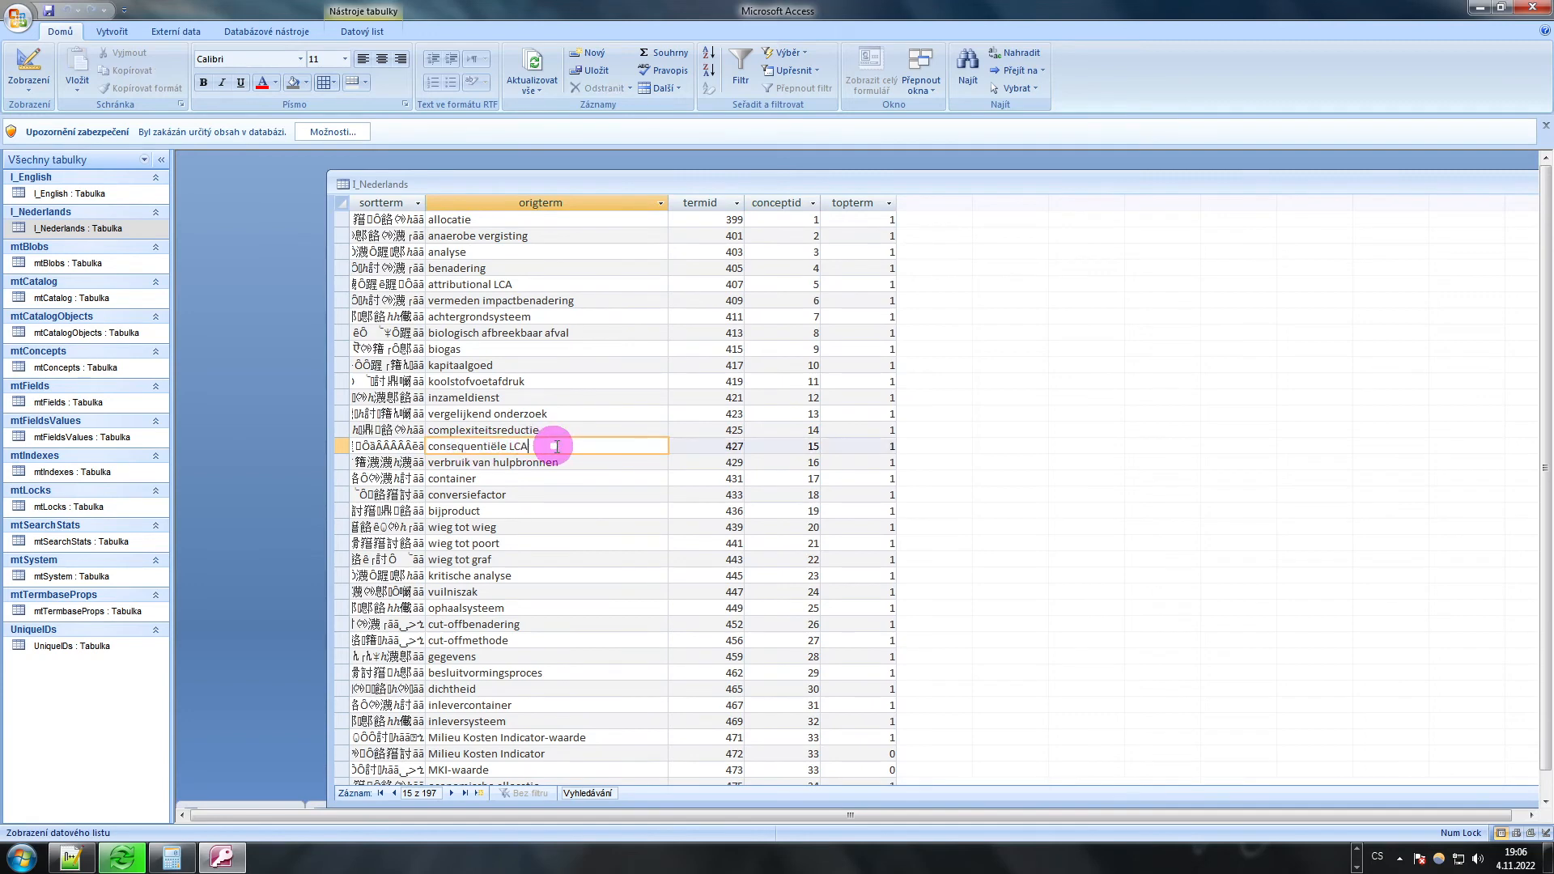
{"action": "key", "text": "F2"}
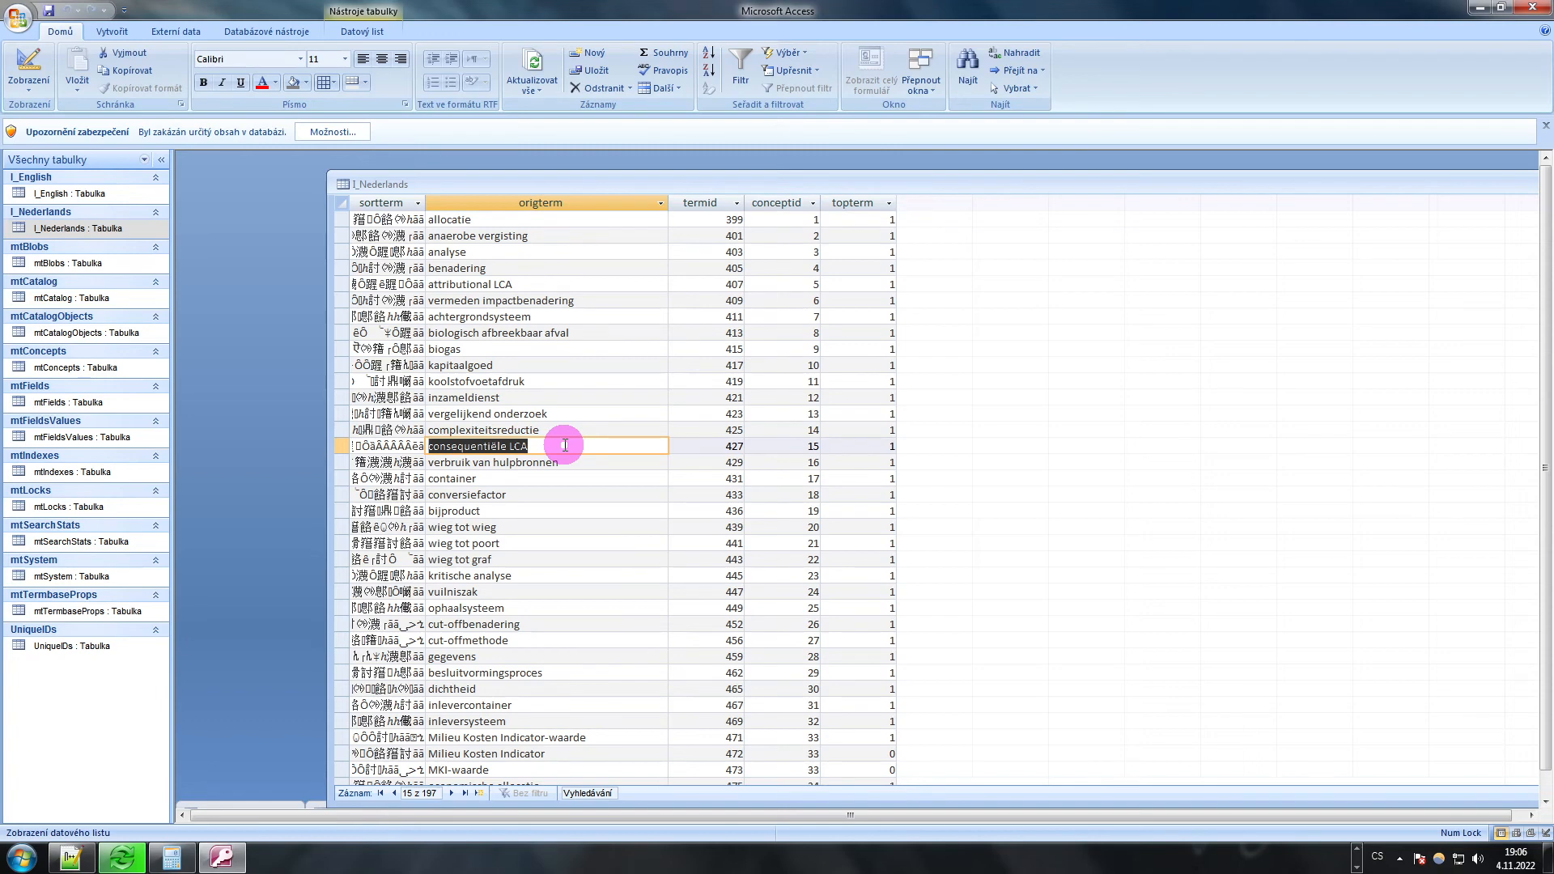
{"action": "left_click", "coordinate": [790, 443]}
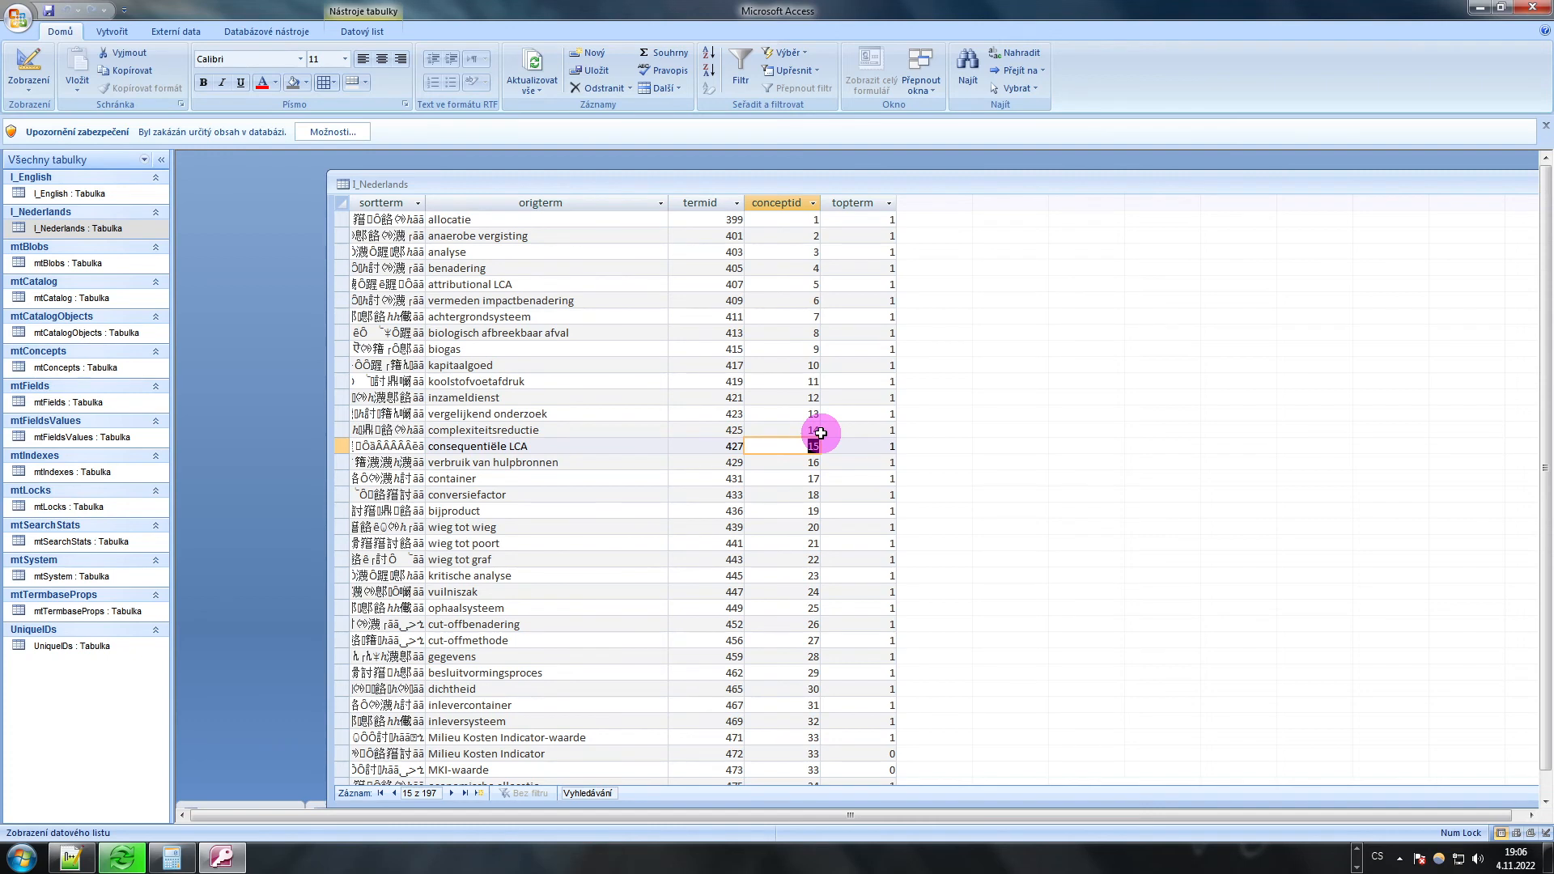
Step: Reposition the I_Nederlands table window so it fits fully inside Access, and bring up the host computer's taskbar
{"action": "left_click_drag", "start_coordinate": [1125, 184], "coordinate": [986, 178]}
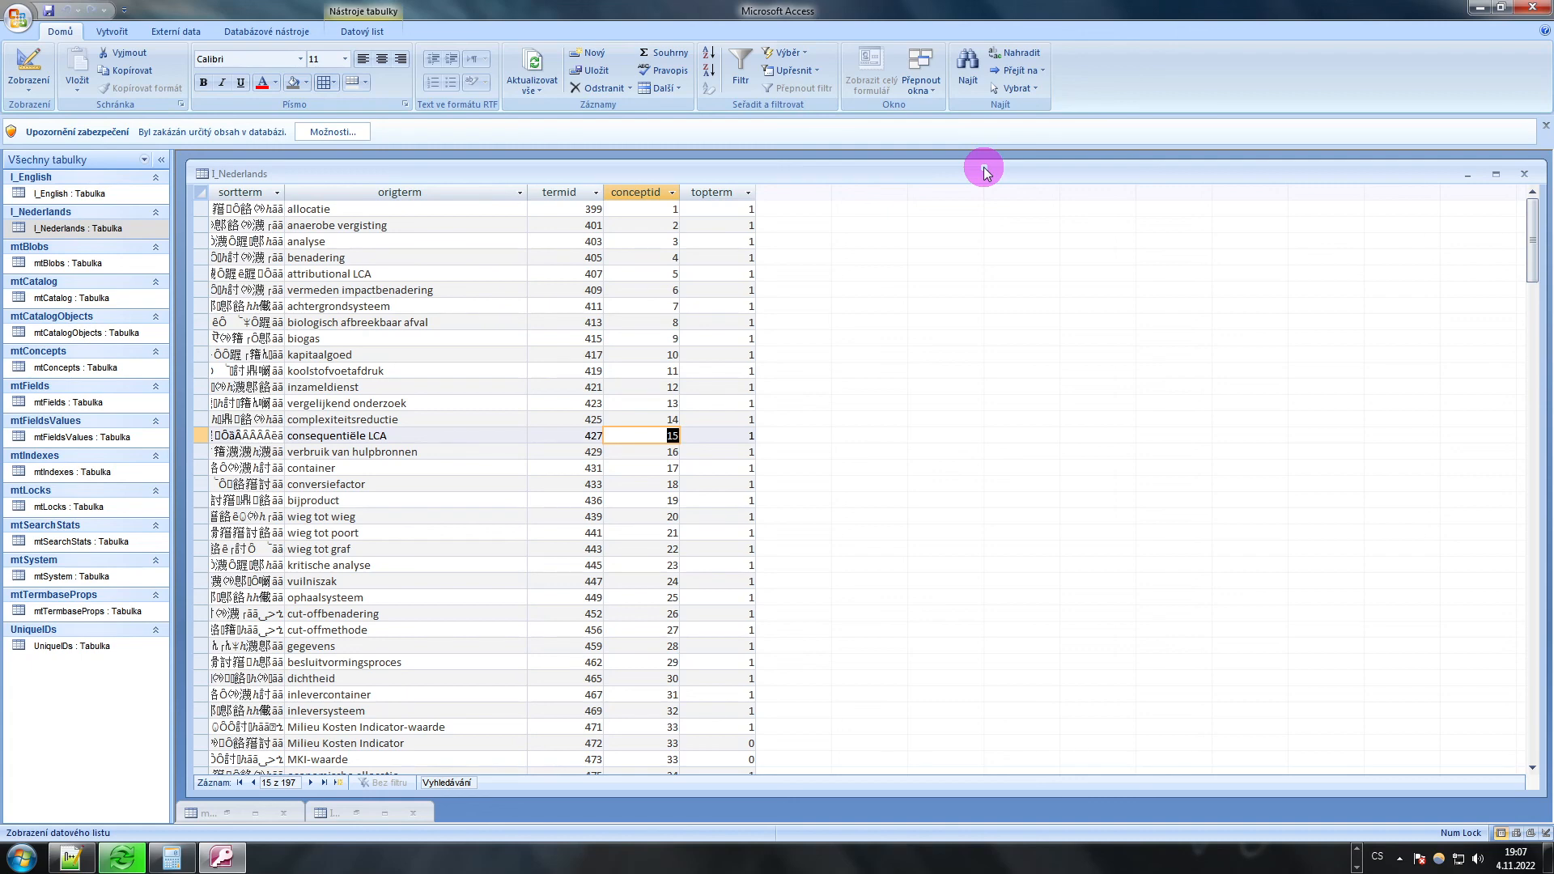
{"action": "left_click", "coordinate": [1357, 852]}
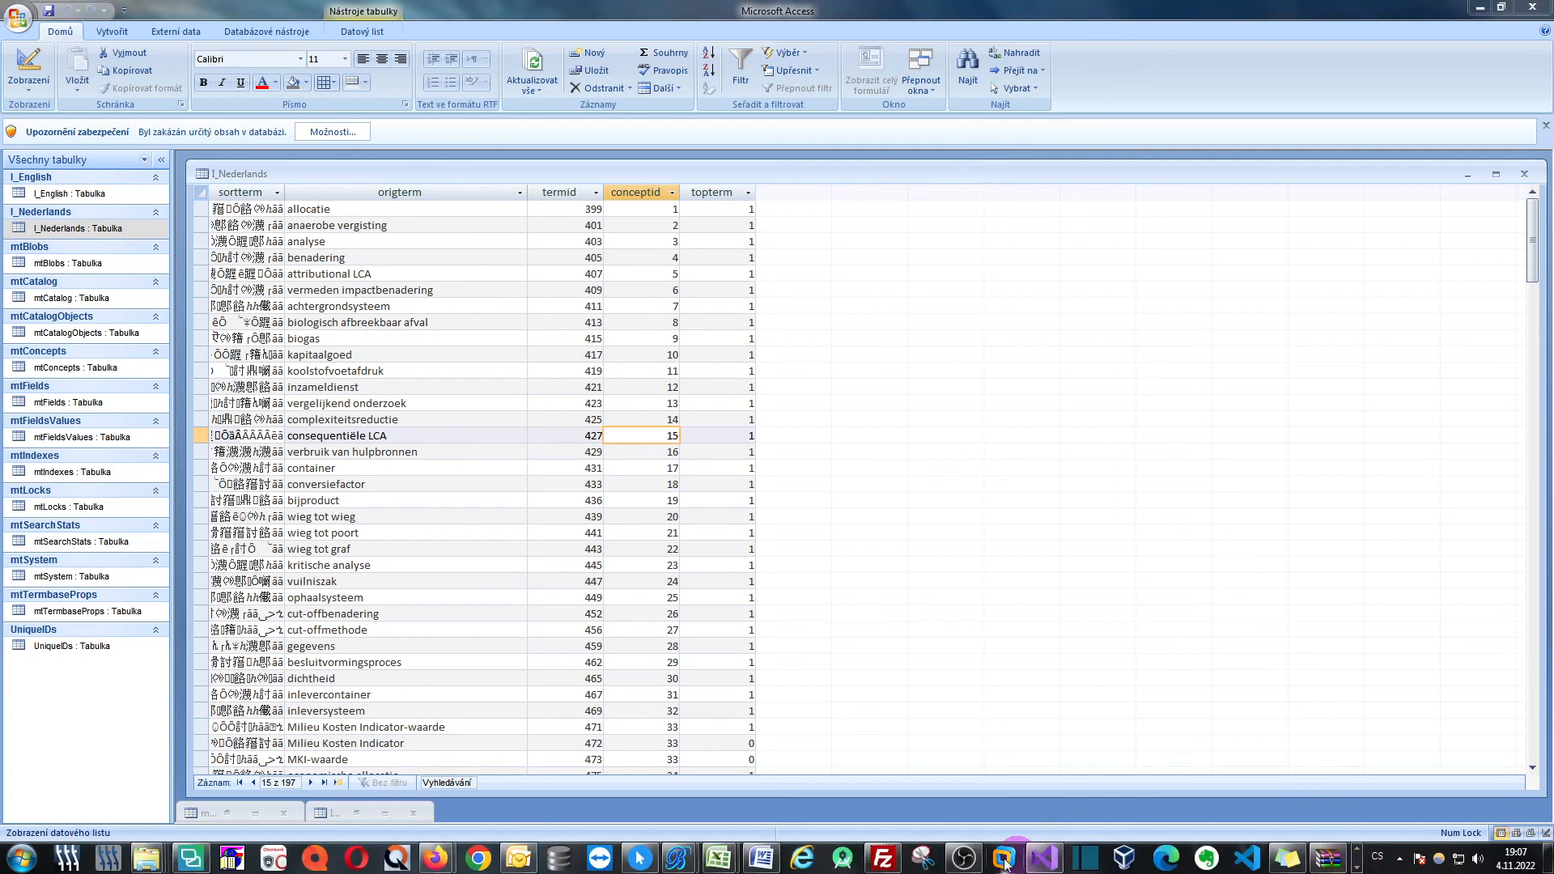